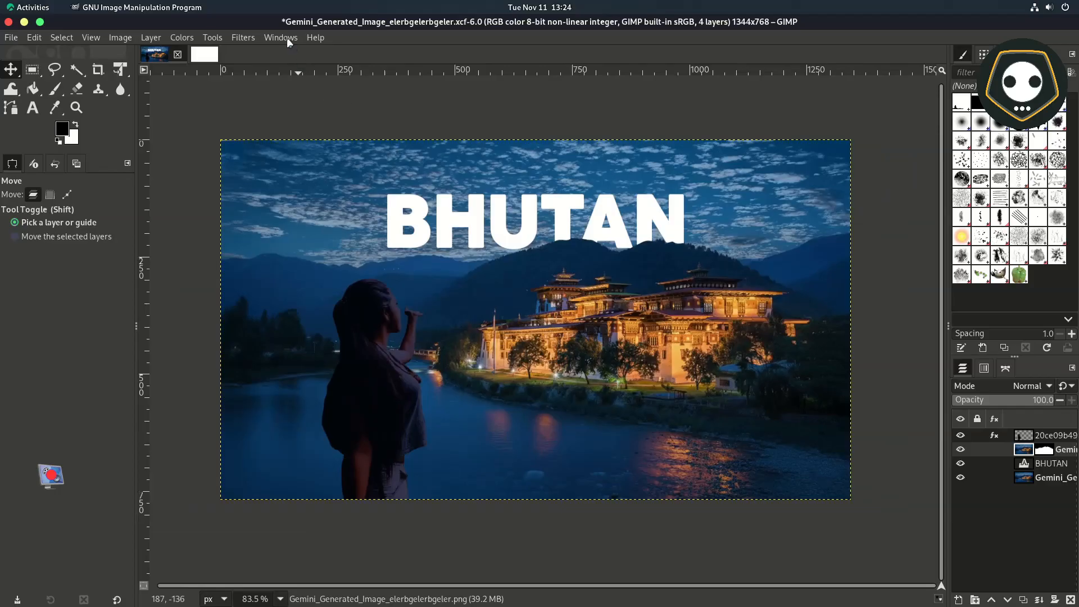
Step: Check the installed GIMP version in the program's About information
{"action": "left_click", "coordinate": [281, 38]}
{"action": "mouse_move", "coordinate": [316, 39]}
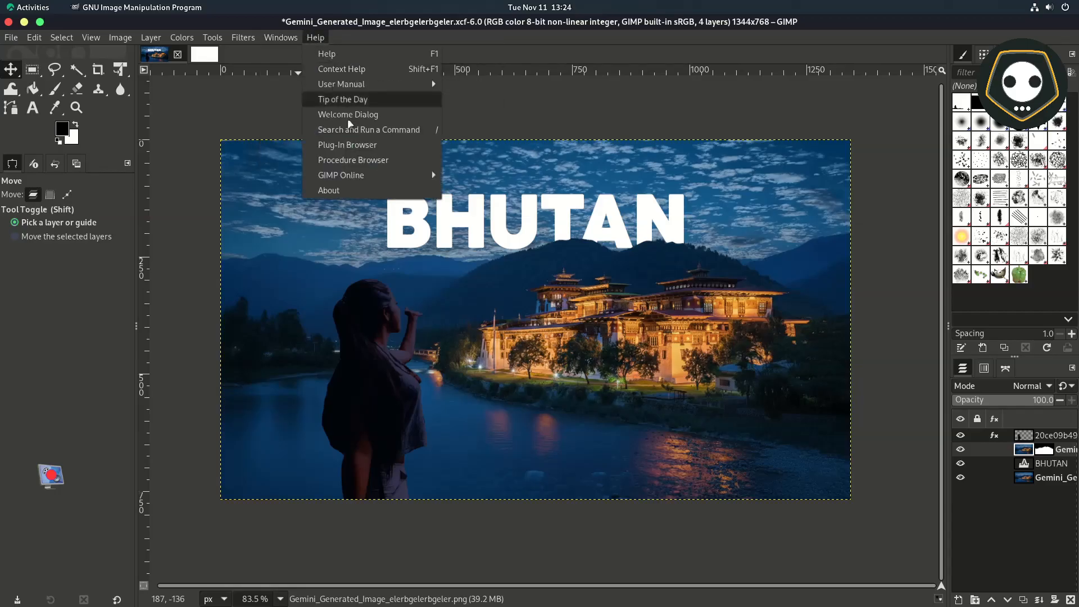
{"action": "mouse_move", "coordinate": [354, 177]}
{"action": "left_click", "coordinate": [329, 190]}
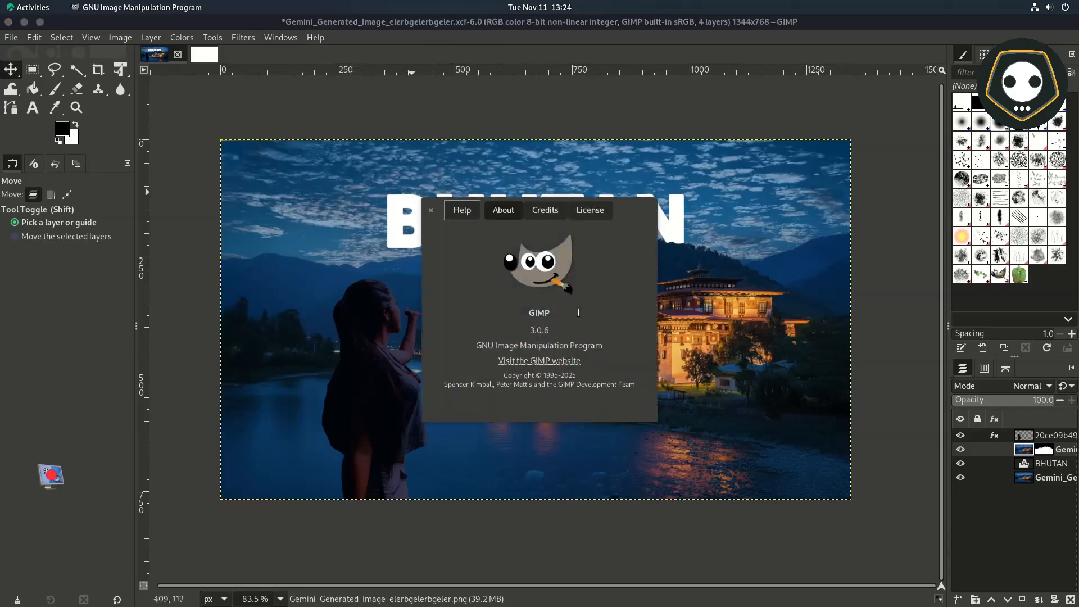
{"action": "left_click_drag", "start_coordinate": [530, 332], "coordinate": [572, 332]}
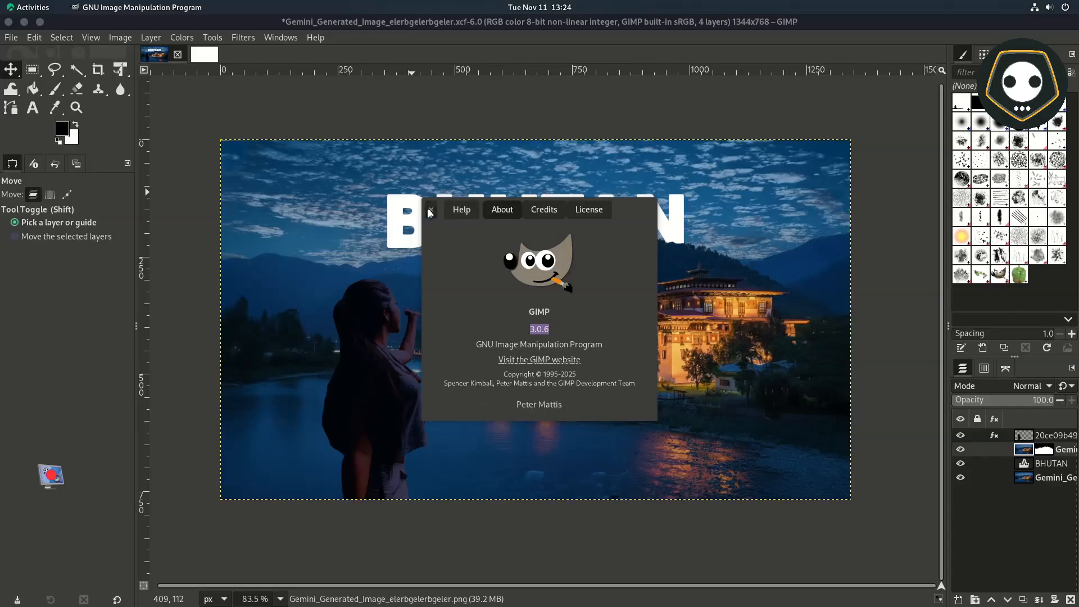
{"action": "left_click", "coordinate": [430, 211]}
Step: Toggle the visibility of the woman, BHUTAN text and bottom background layers off and on to examine how the composite is built
{"action": "left_click", "coordinate": [960, 435]}
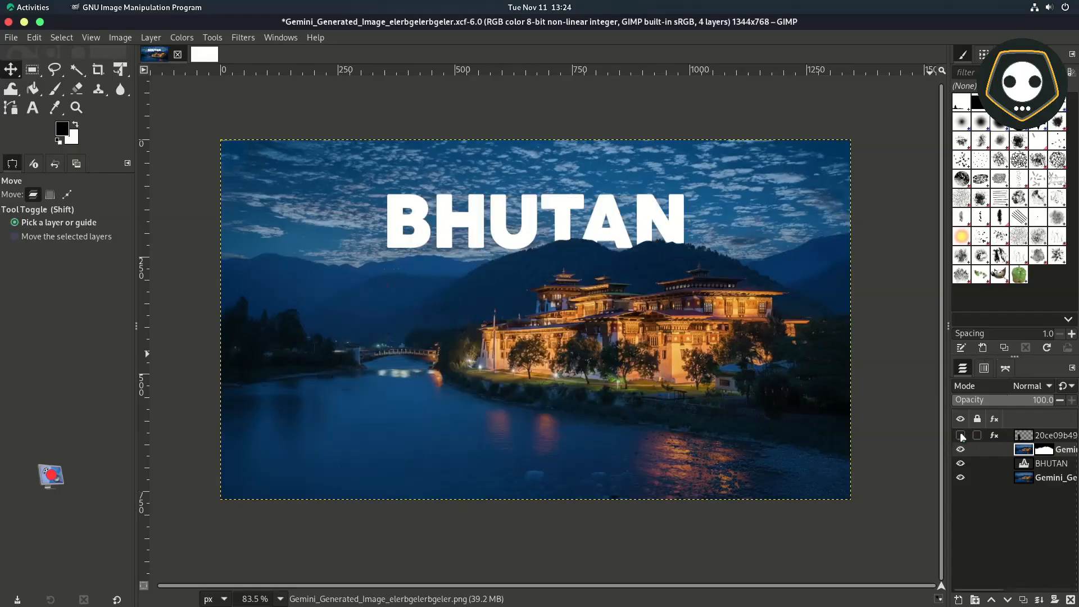
{"action": "left_click", "coordinate": [961, 436]}
{"action": "left_click", "coordinate": [962, 462]}
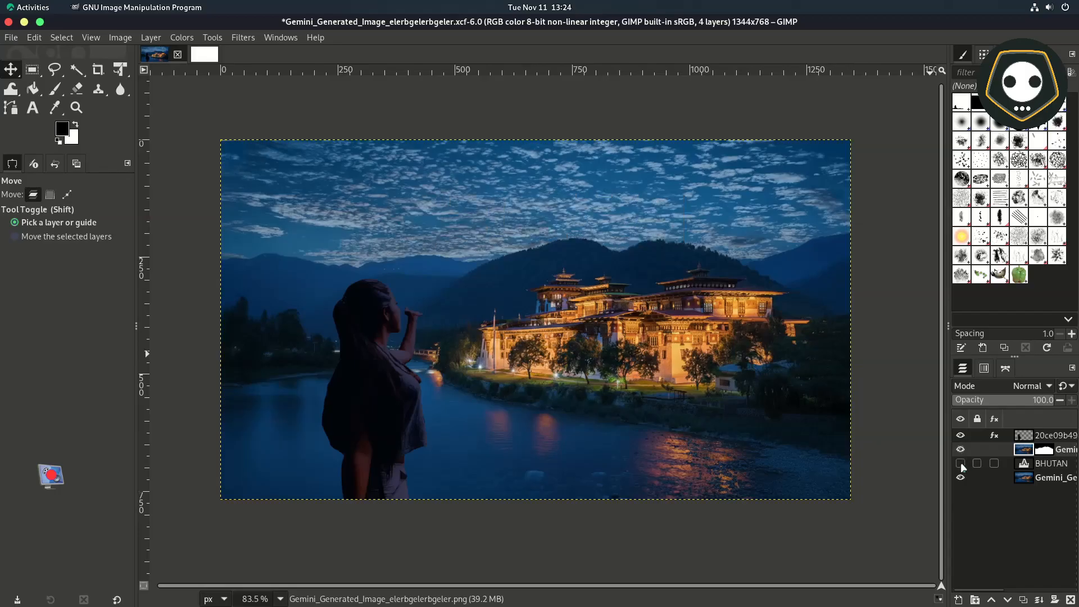
{"action": "left_click", "coordinate": [962, 463]}
{"action": "left_click", "coordinate": [961, 478]}
{"action": "left_click", "coordinate": [961, 477]}
{"action": "left_click", "coordinate": [961, 478]}
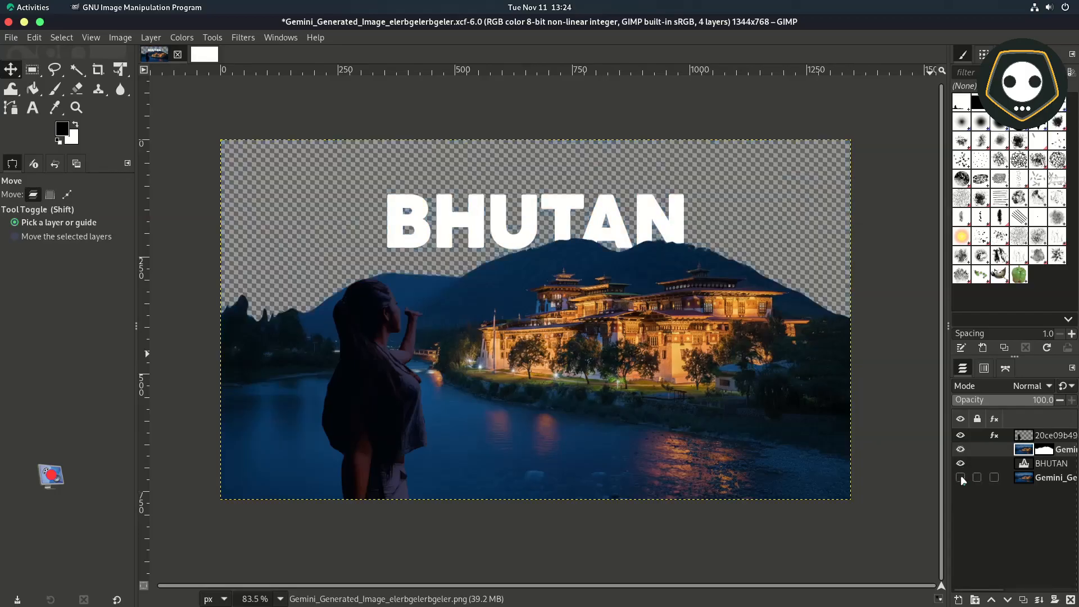
{"action": "left_click", "coordinate": [961, 478]}
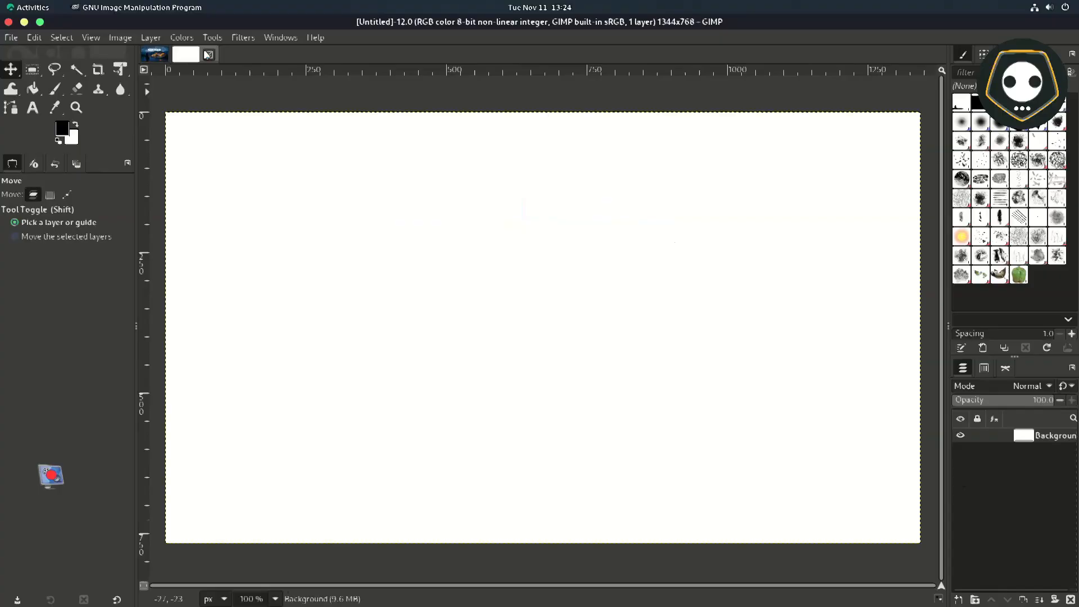
Step: Switch to the Gemini chat in Firefox and look over the existing image conversation
{"action": "key", "text": "super"}
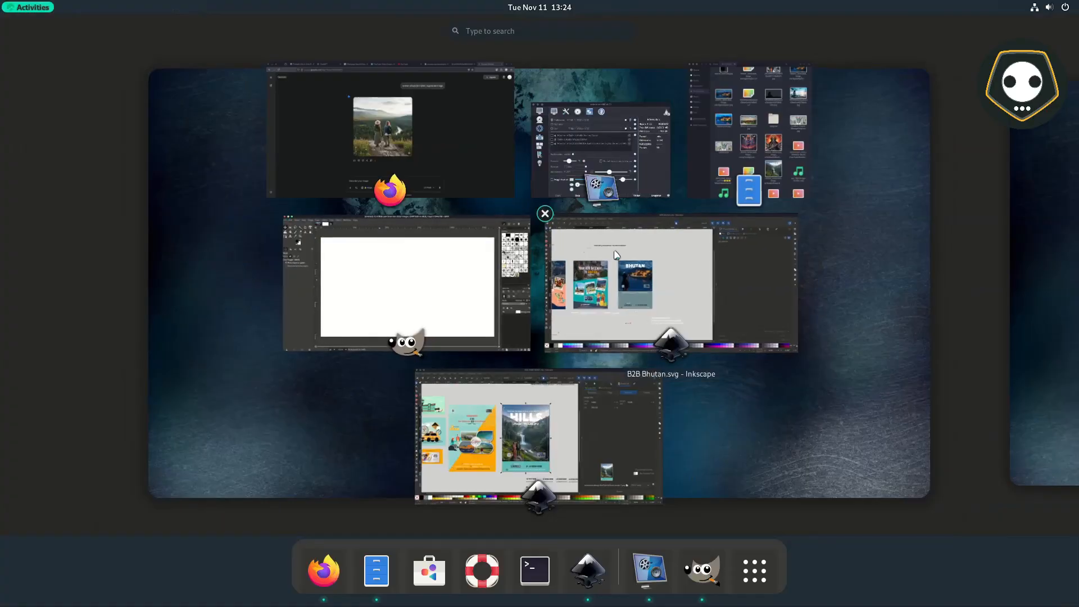
{"action": "left_click", "coordinate": [390, 143]}
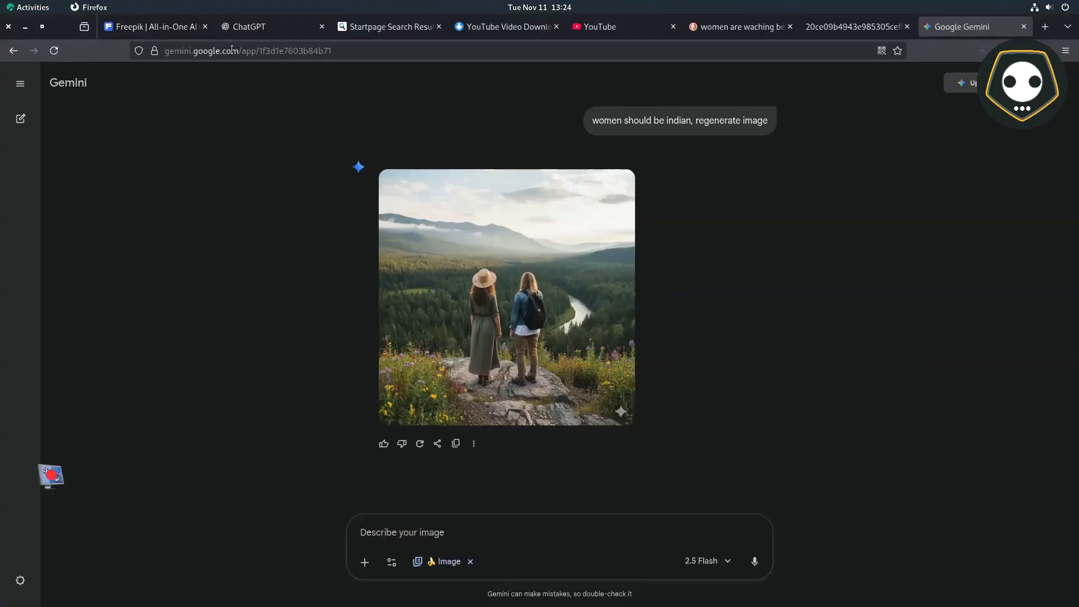
{"action": "scroll", "coordinate": [196, 130], "scroll_direction": "up", "scroll_amount": 3}
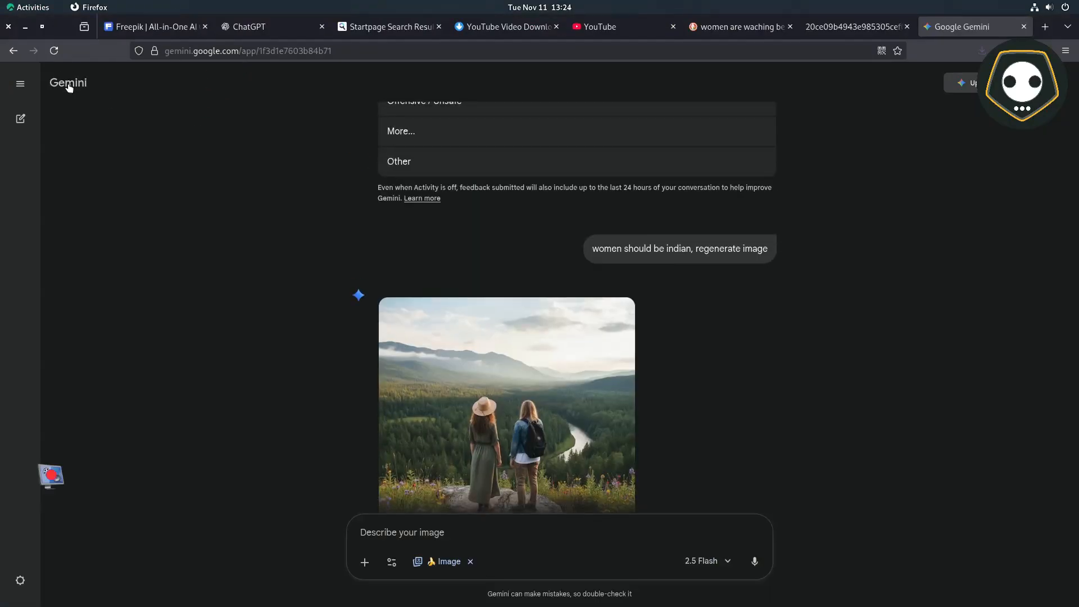
{"action": "scroll", "coordinate": [267, 326], "scroll_direction": "down", "scroll_amount": 3}
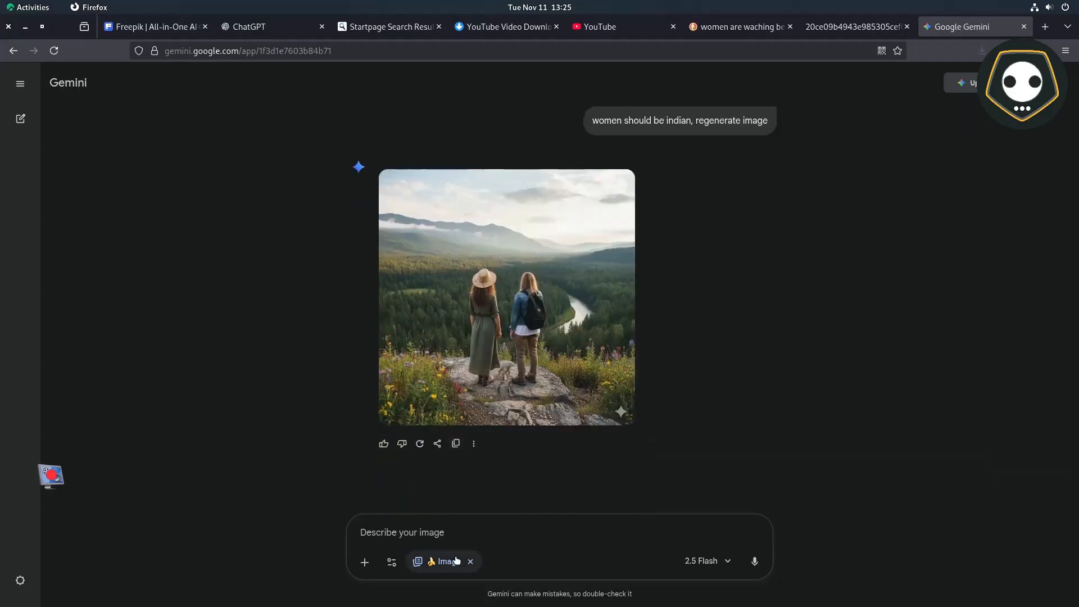
Step: Remove and re-enable the Image tool for the prompt, and open the file upload dialog at the Downloads folder
{"action": "left_click", "coordinate": [450, 568]}
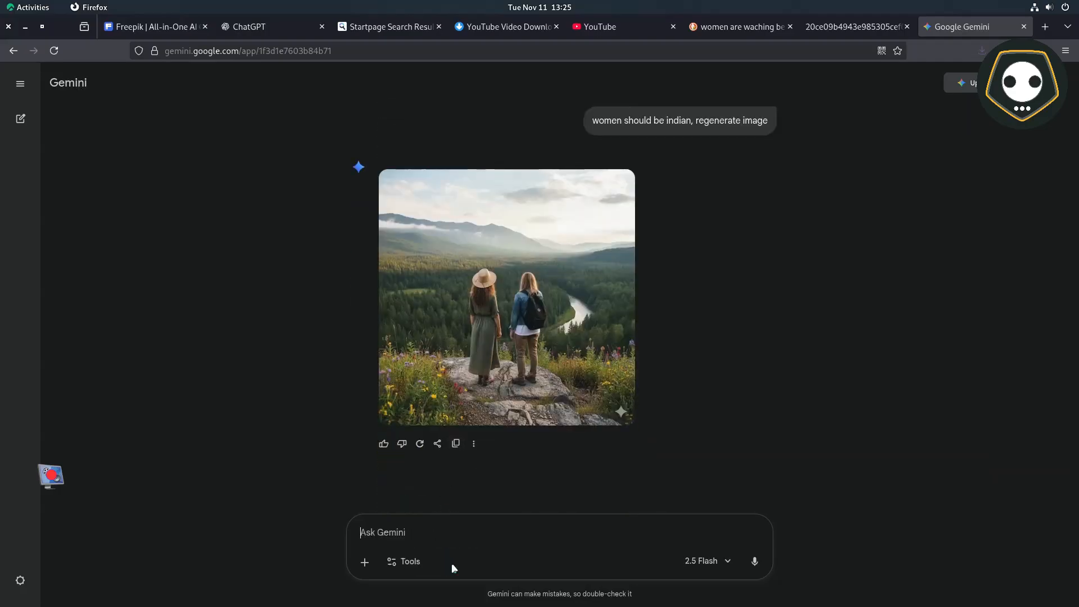
{"action": "left_click", "coordinate": [365, 562]}
{"action": "left_click", "coordinate": [404, 561]}
{"action": "left_click", "coordinate": [436, 481]}
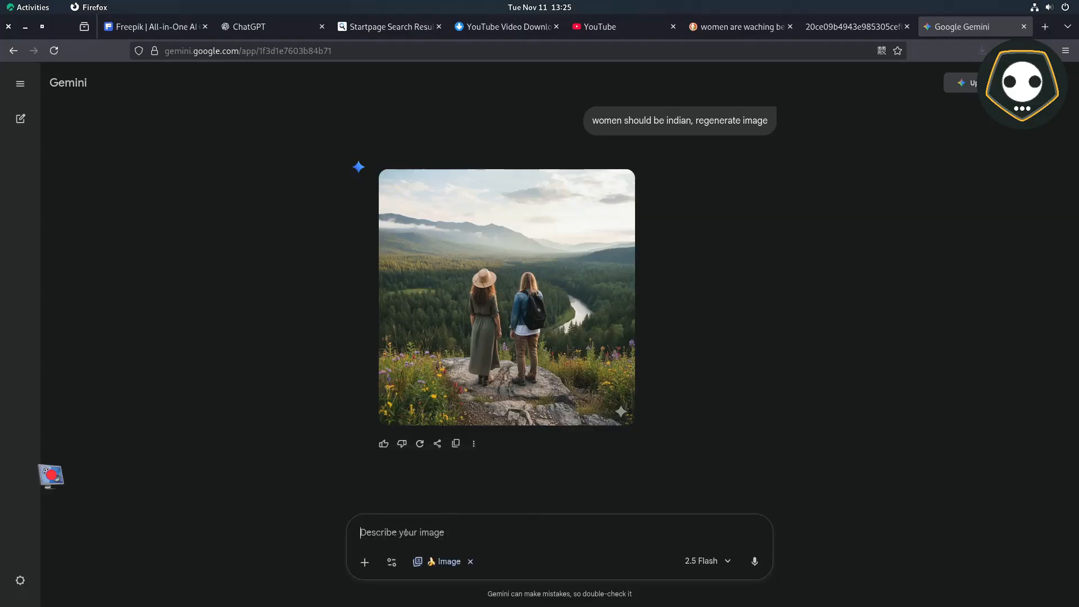
{"action": "left_click", "coordinate": [365, 562]}
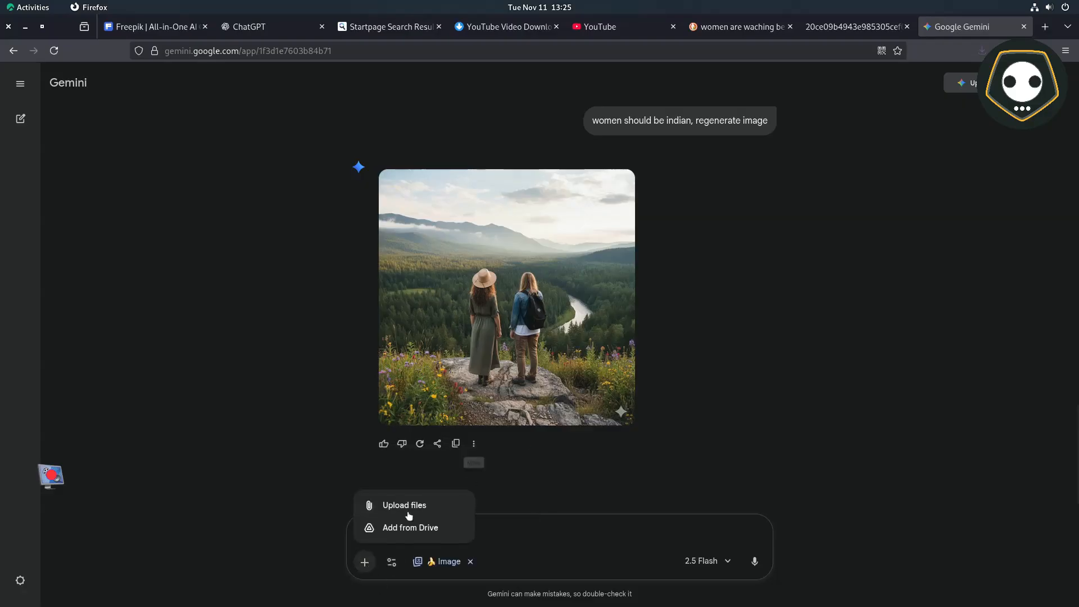
{"action": "left_click", "coordinate": [387, 505]}
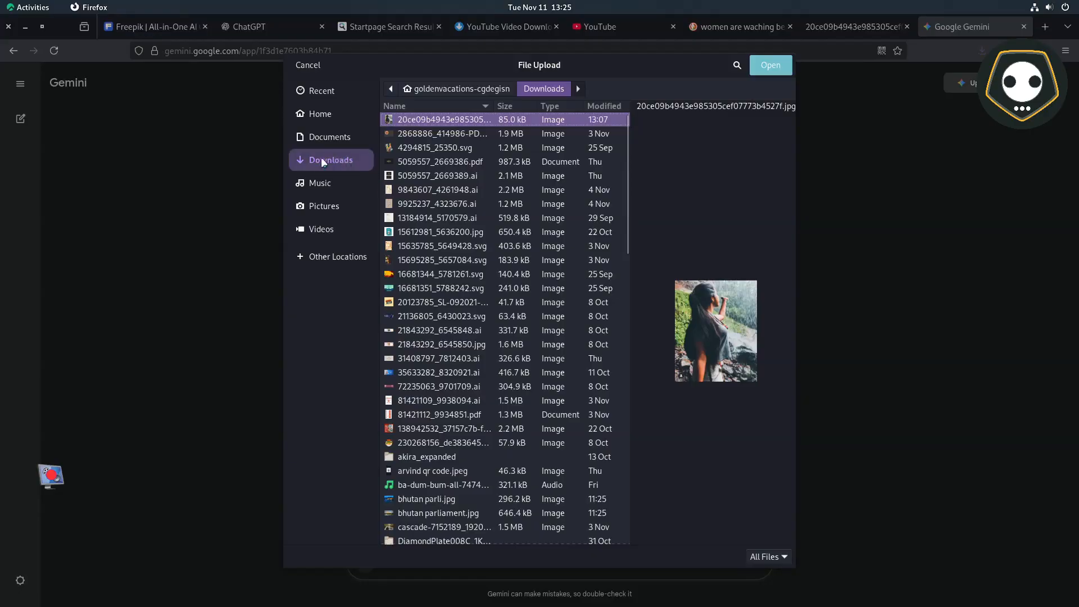
Step: Switch to Files, preview bhutan parli.jpg and bhutan parliament.jpg from Downloads, and return to the upload dialog
{"action": "key", "text": "super"}
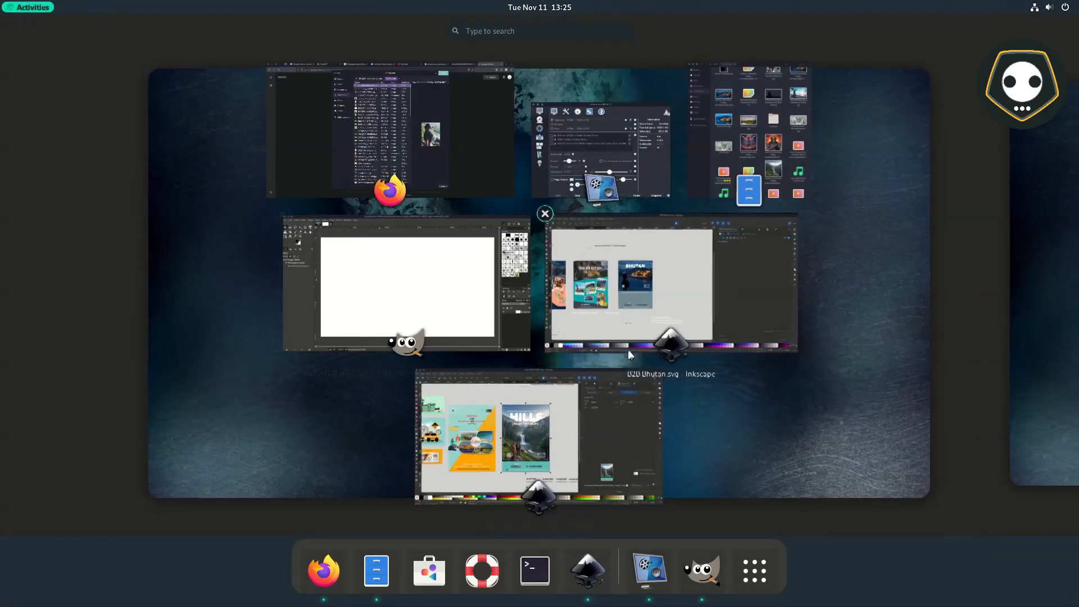
{"action": "left_click", "coordinate": [792, 147]}
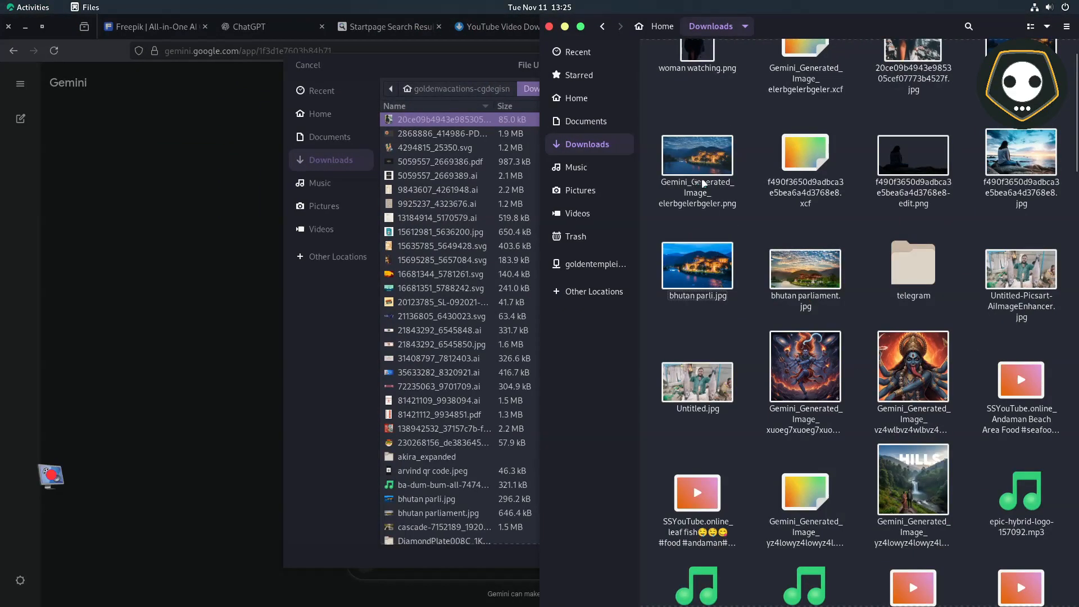
{"action": "double_click", "coordinate": [698, 265]}
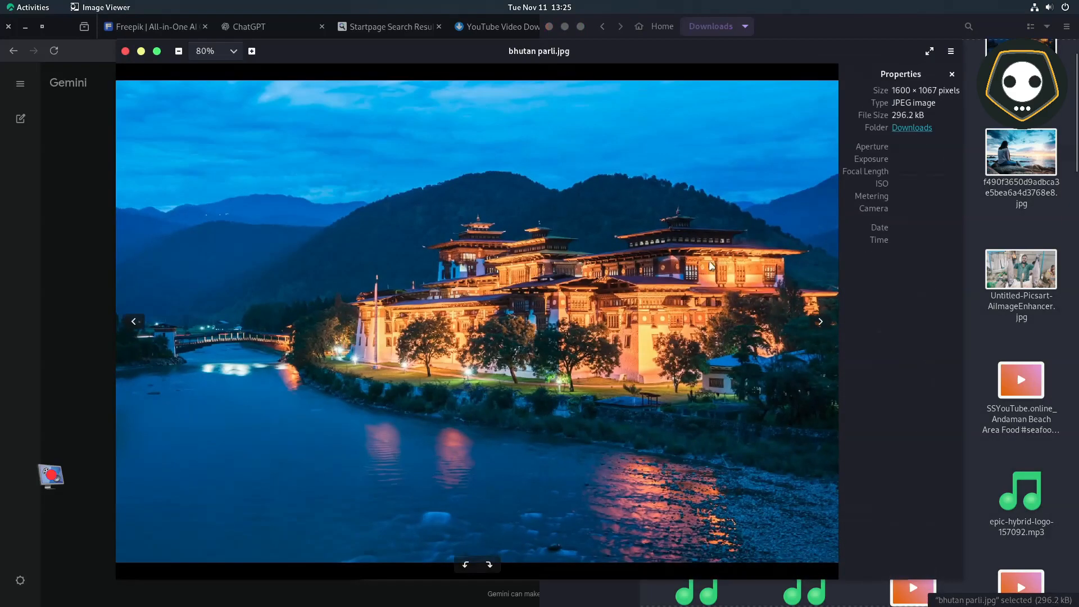
{"action": "left_click", "coordinate": [141, 51]}
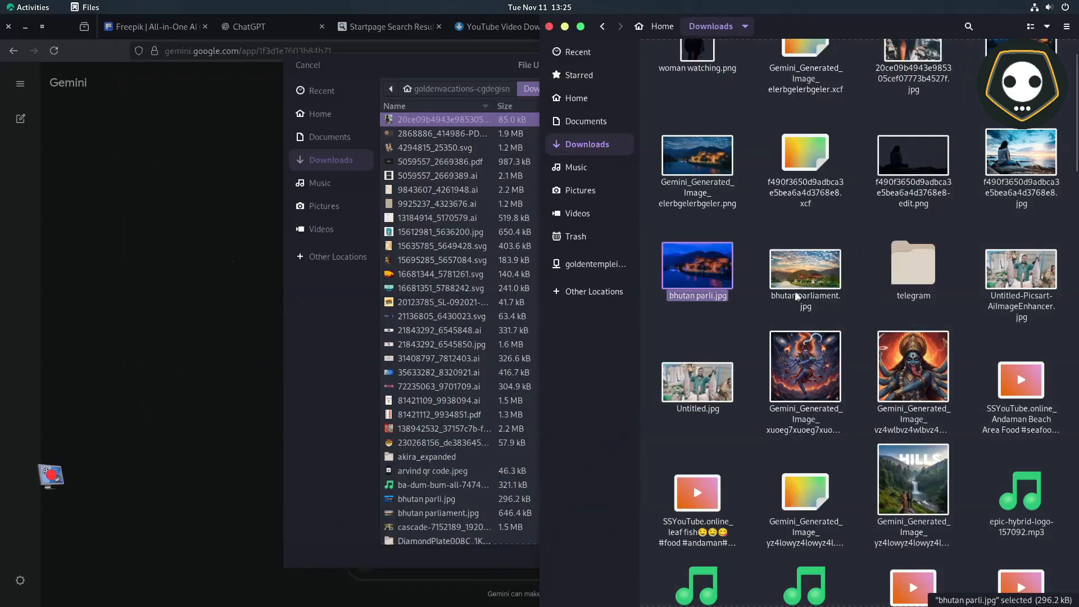
{"action": "key", "text": "Left"}
{"action": "key", "text": "Return"}
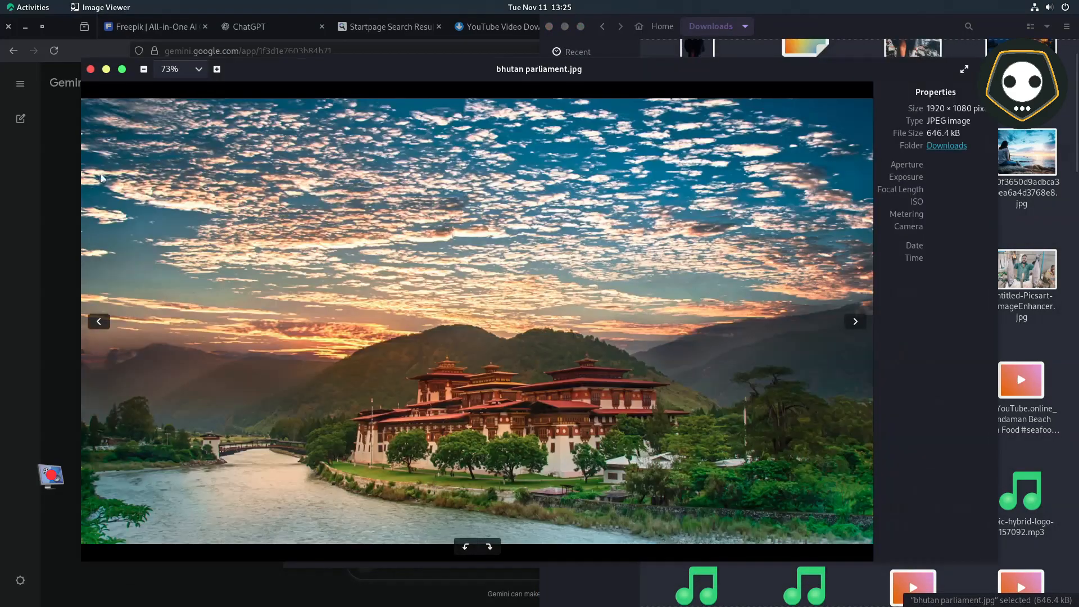
{"action": "left_click", "coordinate": [91, 69]}
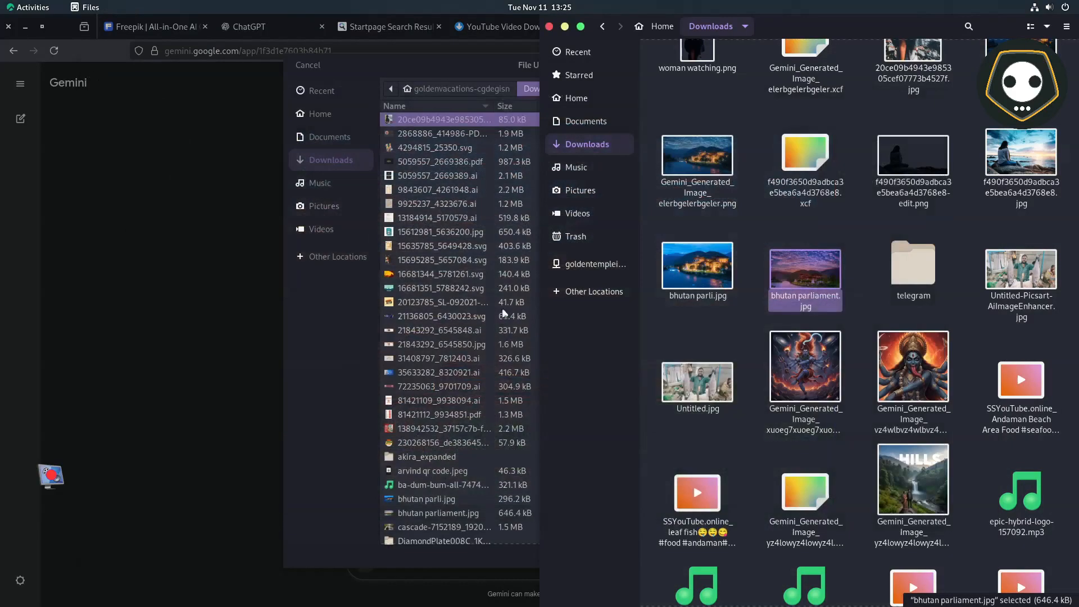
{"action": "left_click", "coordinate": [362, 330]}
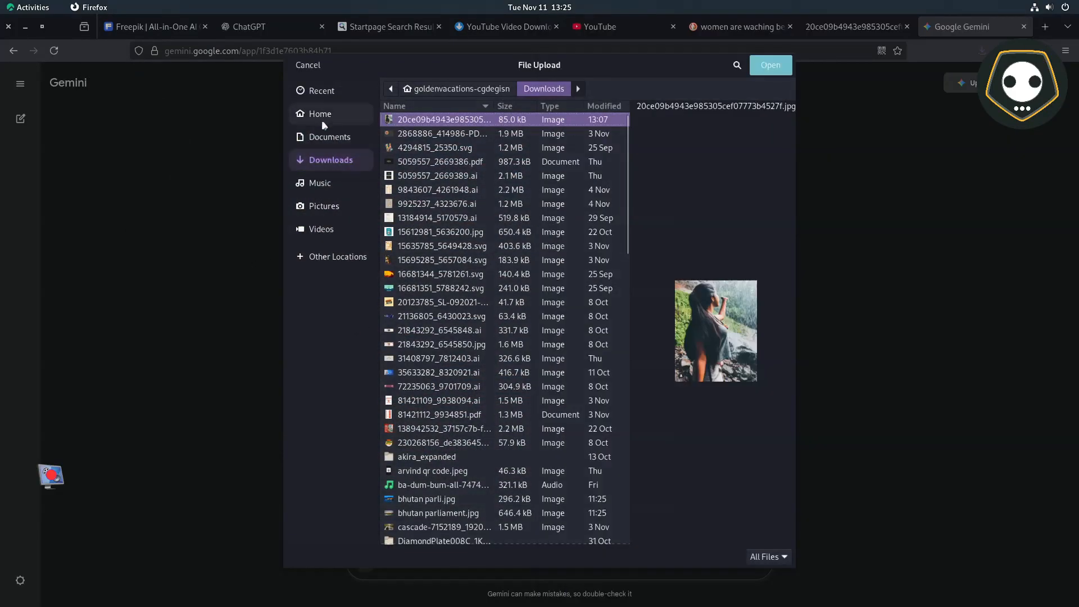
Step: Attach bhutan parli.jpg and bhutan parliament.jpg from the recent files to the Gemini prompt
{"action": "left_click", "coordinate": [323, 90]}
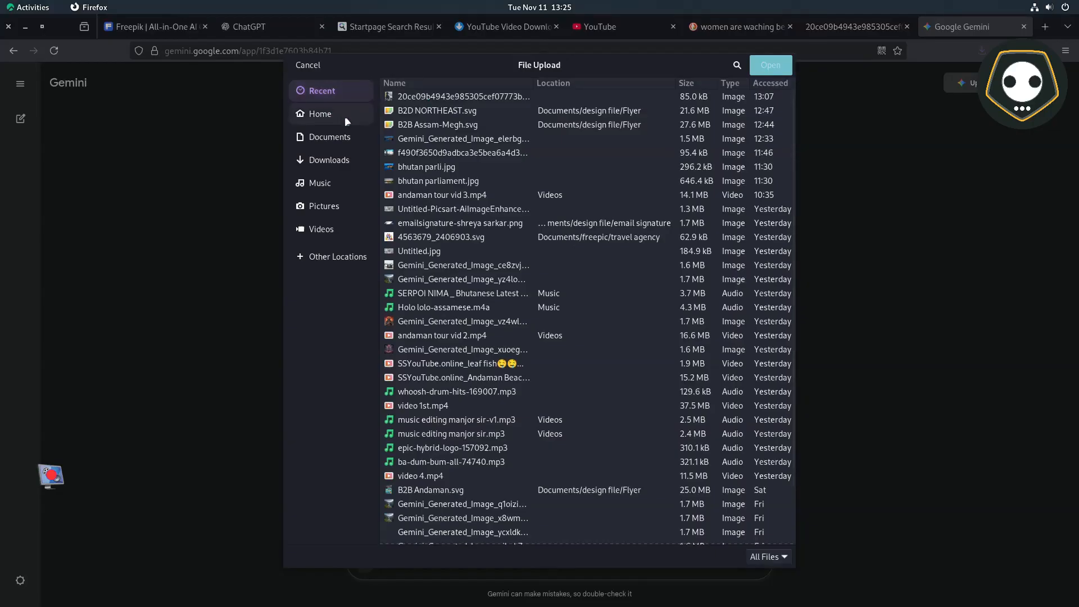
{"action": "left_click", "coordinate": [325, 92]}
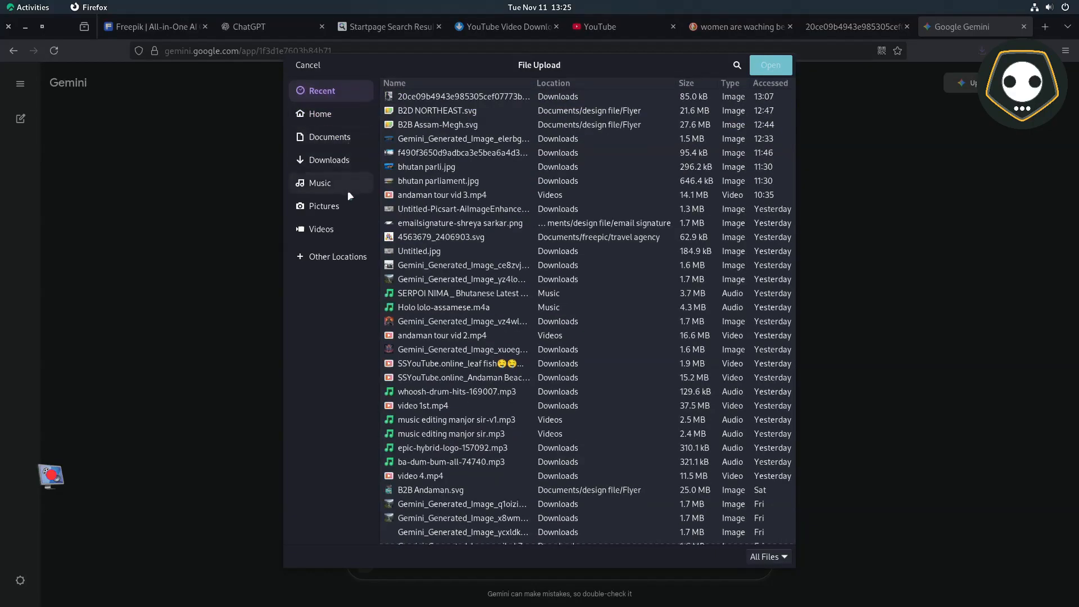
{"action": "left_click", "coordinate": [413, 168]}
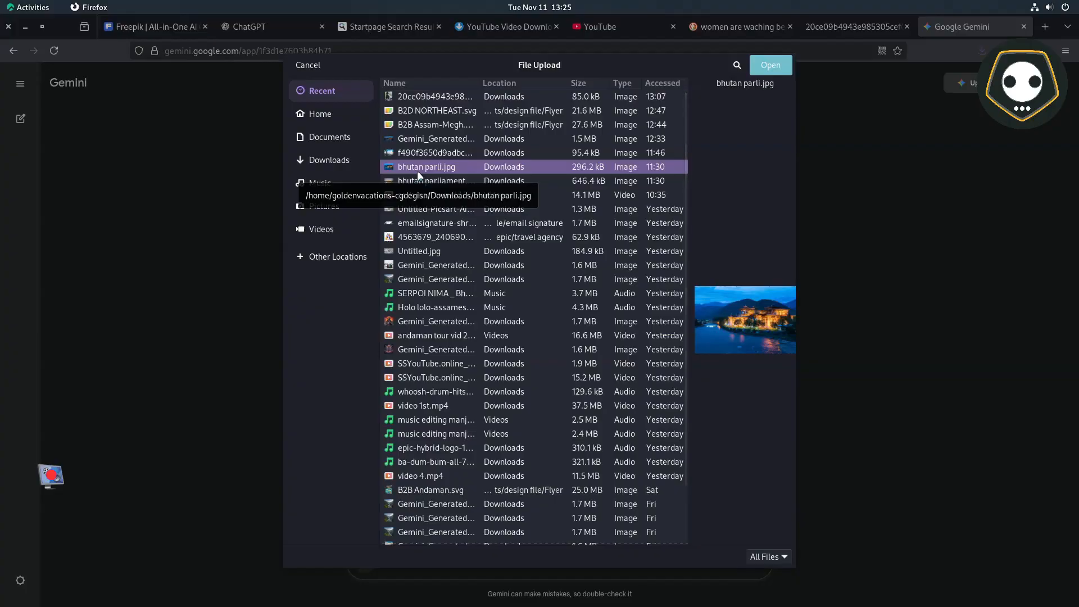
{"action": "left_click", "coordinate": [413, 182], "text": "ctrl"}
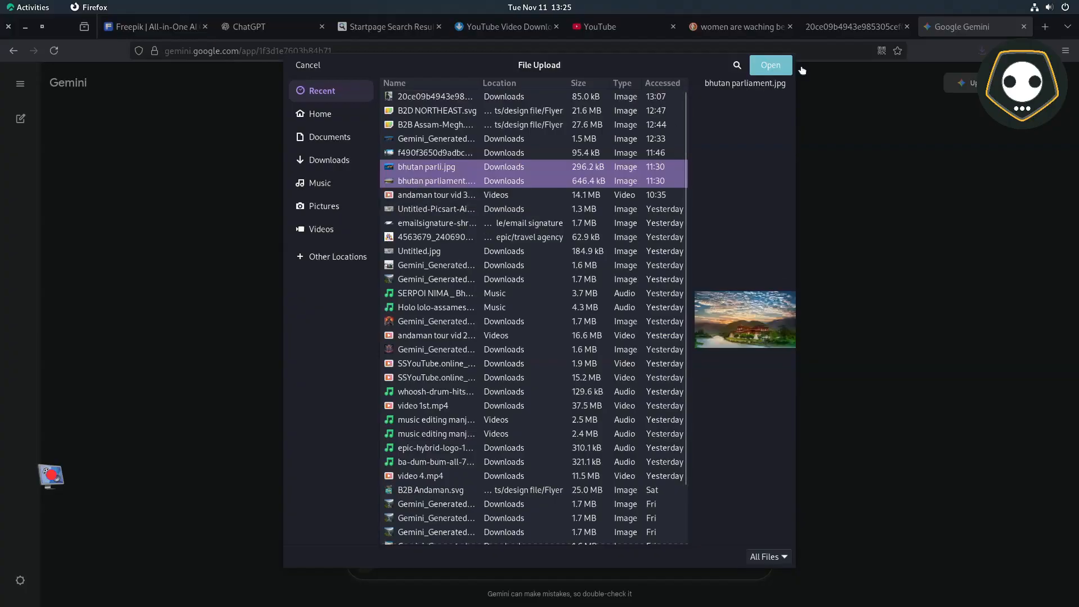
{"action": "left_click", "coordinate": [784, 63]}
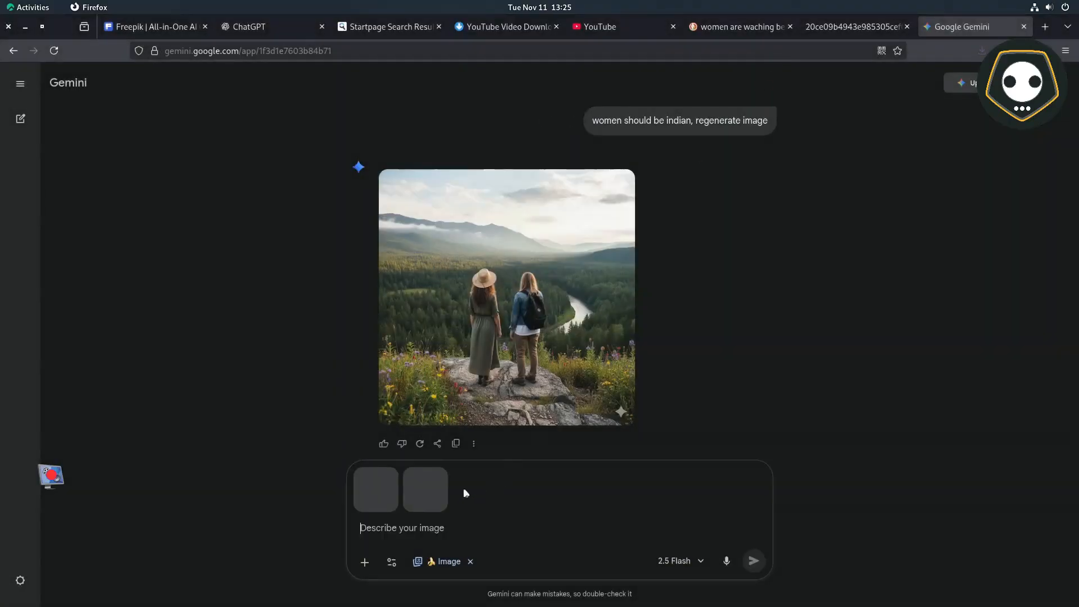
Step: Submit a prompt asking for the same image at night with the palace lit, based on the uploaded references, nice and beautiful, no text added
{"action": "left_click", "coordinate": [372, 514]}
{"action": "type", "text": "i want same"}
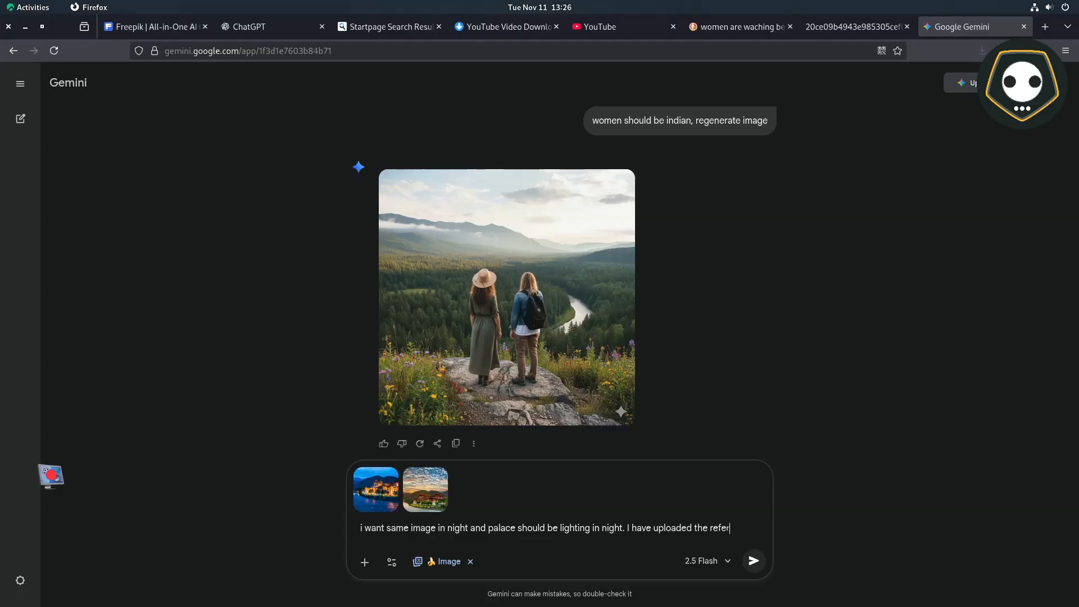
{"action": "type", "text": "image. scene should be looks nice and beautiful. no text added."}
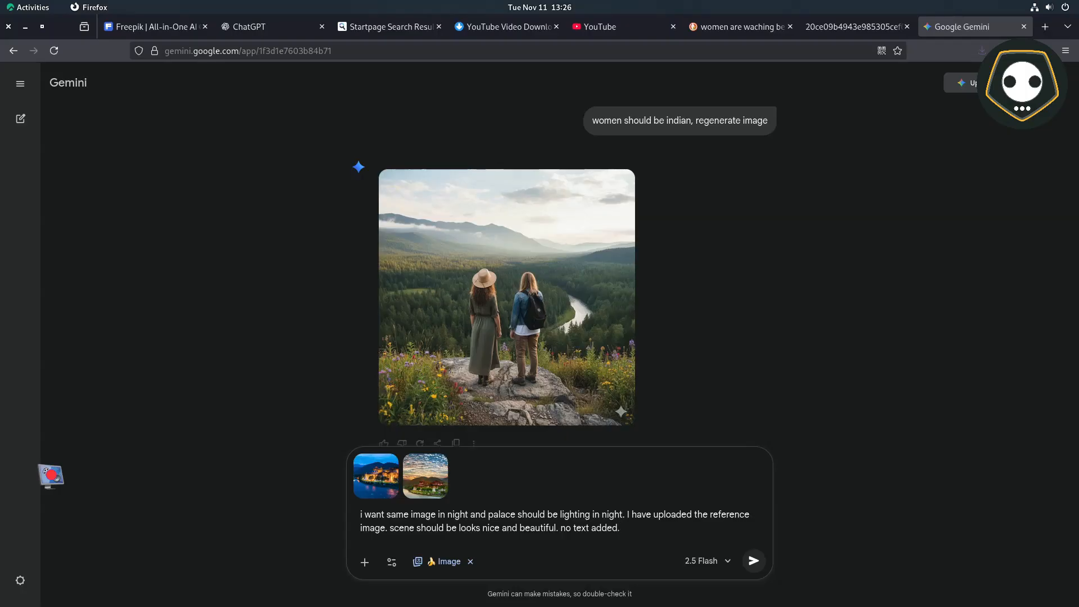
{"action": "left_click", "coordinate": [754, 563]}
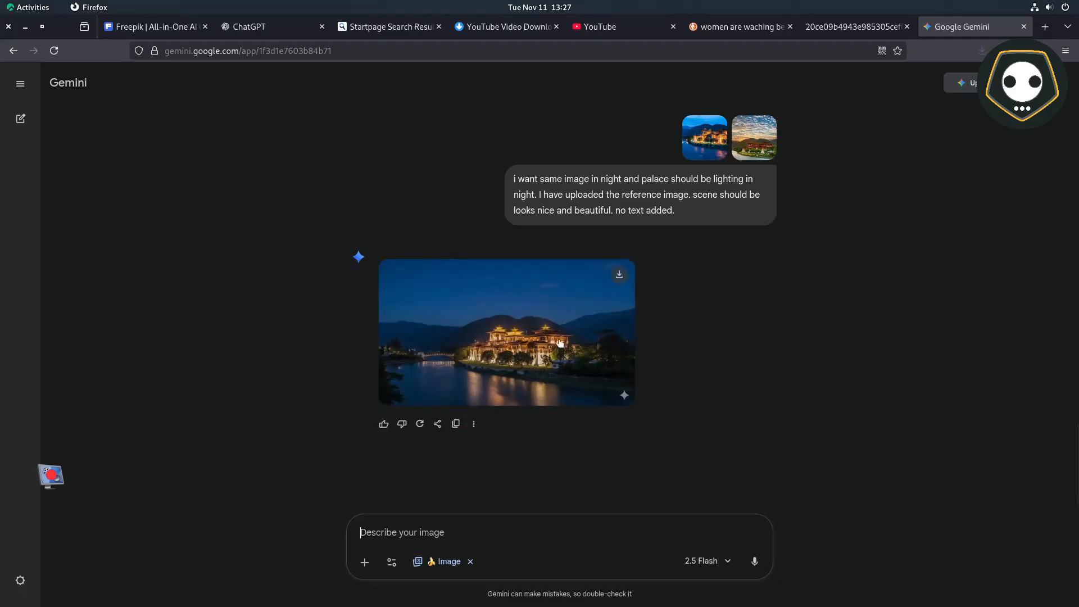
Step: Enlarge the generated night palace image, download it, and return to the chat
{"action": "left_click", "coordinate": [552, 330]}
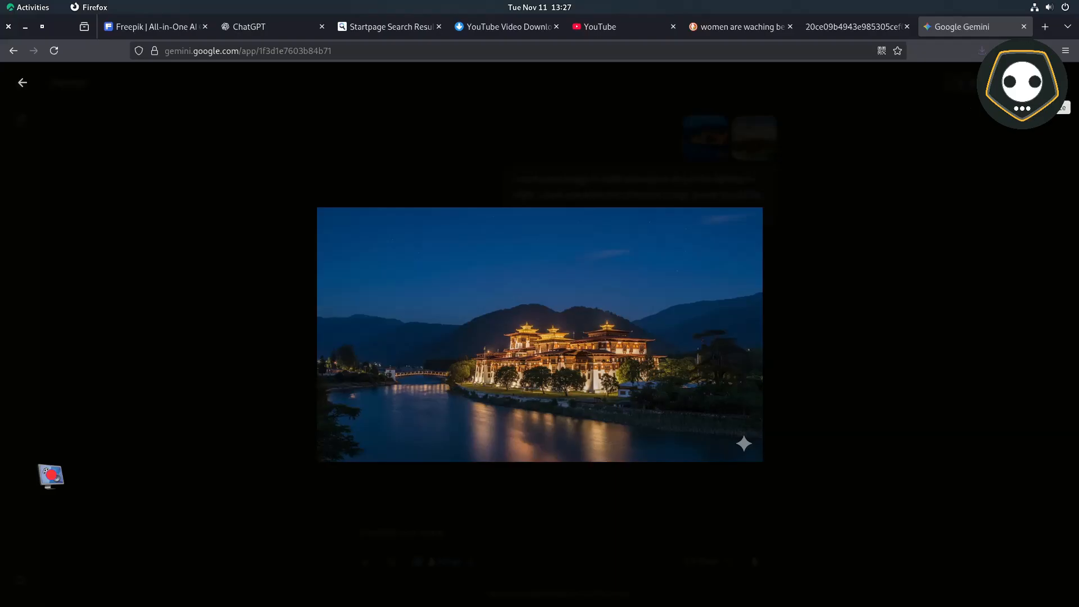
{"action": "left_click", "coordinate": [1058, 82]}
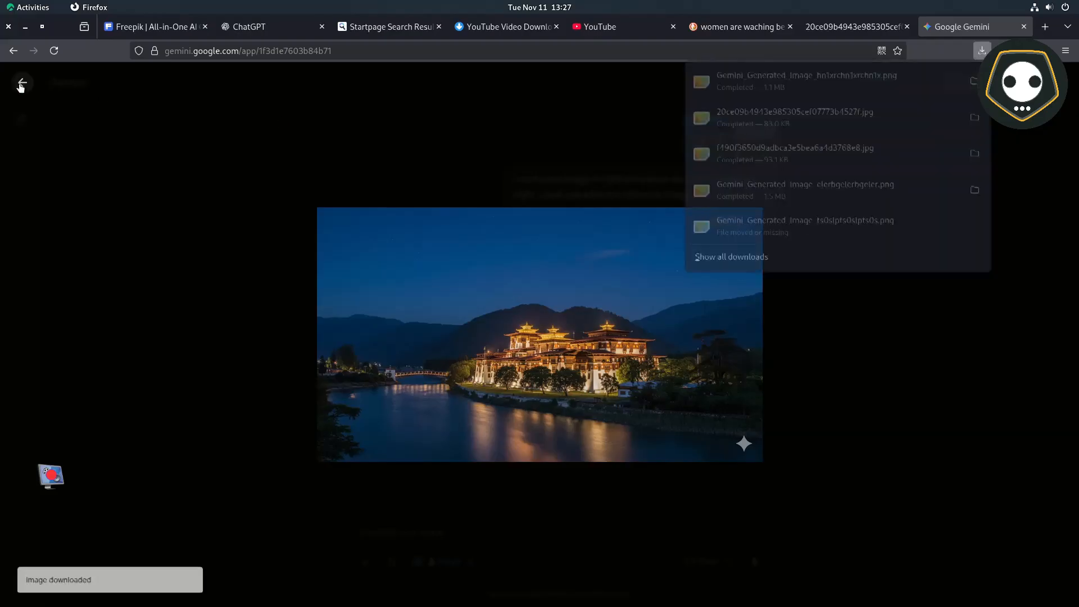
{"action": "left_click", "coordinate": [21, 83]}
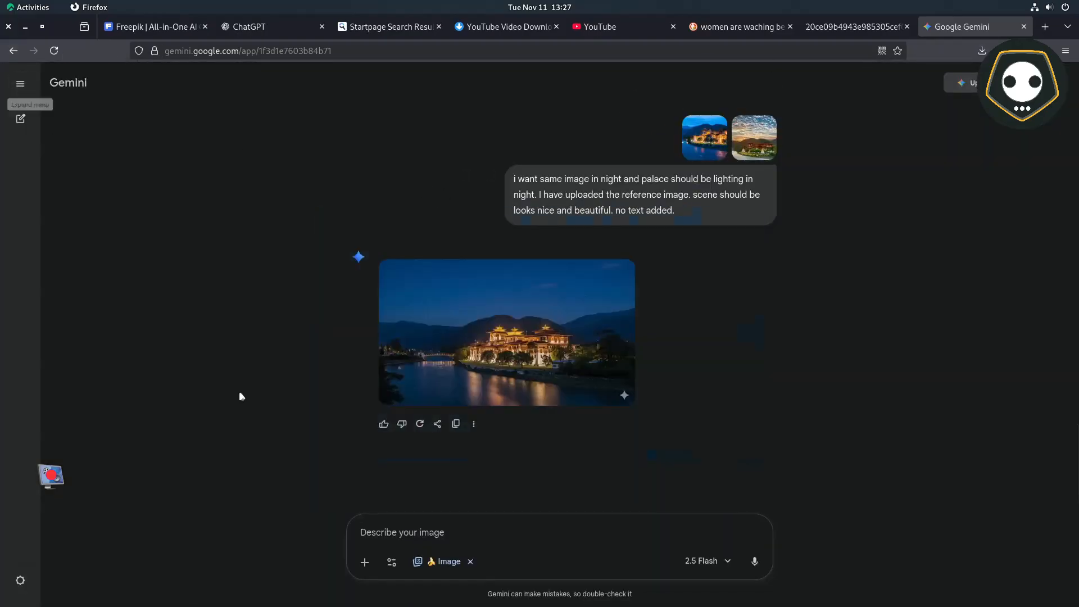
Step: Switch to Files, preview the newly downloaded Gemini_Generated_Image_hn1xrchn1xrchn1x.png in Downloads, close the preview, and select Gemini_Generated_Image_elerbgelerbgeler.png
{"action": "key", "text": "super"}
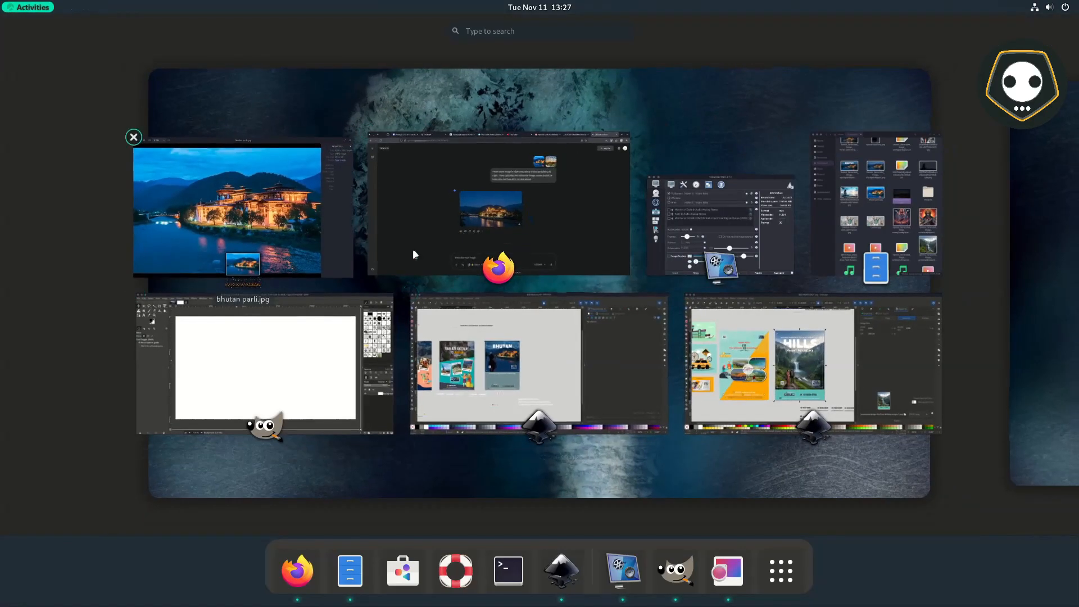
{"action": "left_click", "coordinate": [882, 217]}
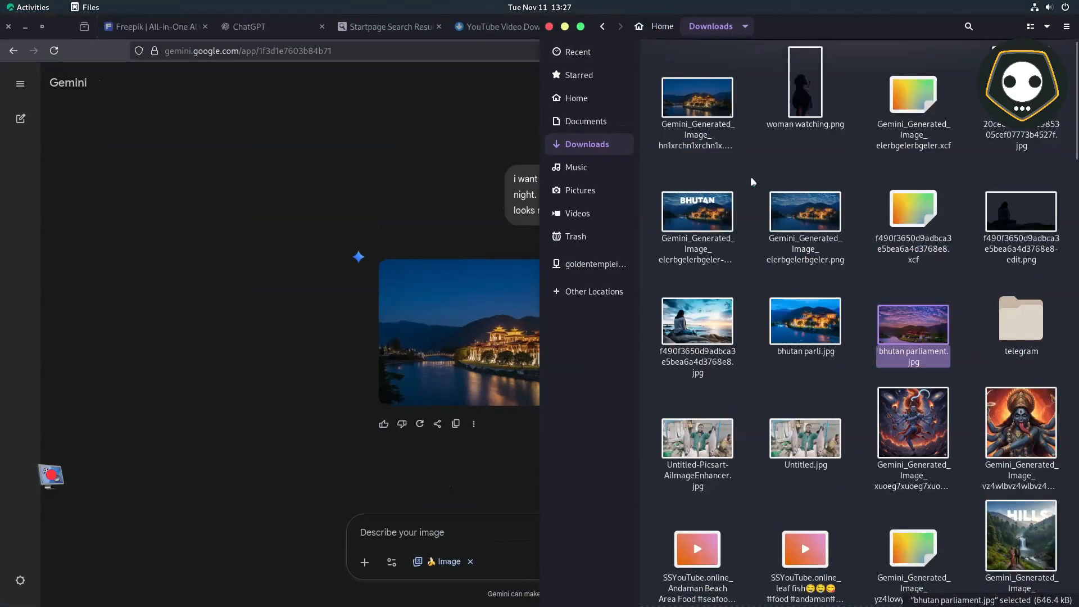
{"action": "left_click", "coordinate": [710, 120]}
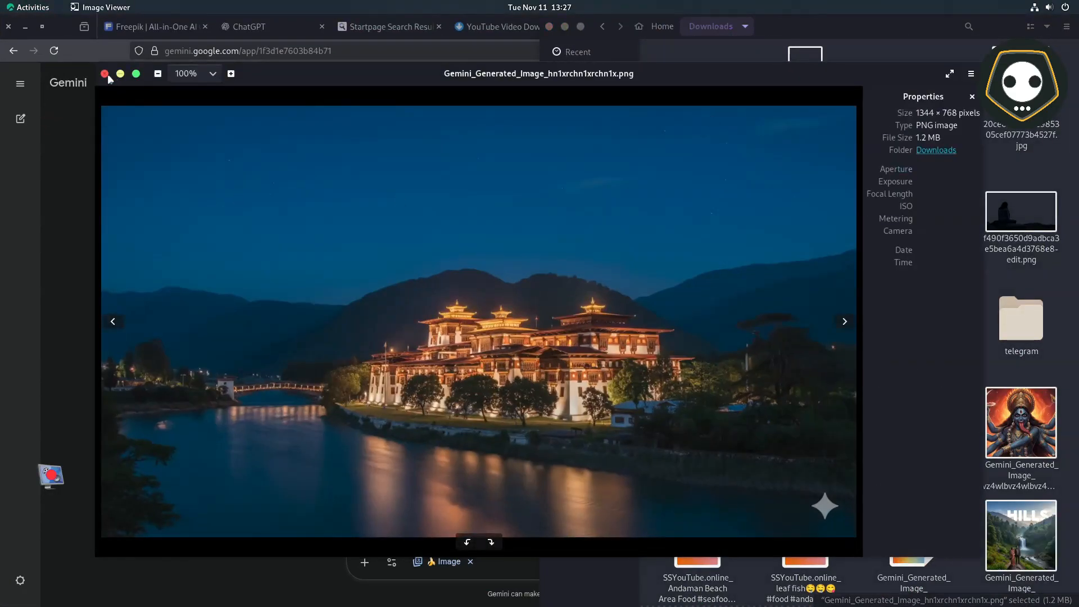
{"action": "left_click", "coordinate": [105, 74]}
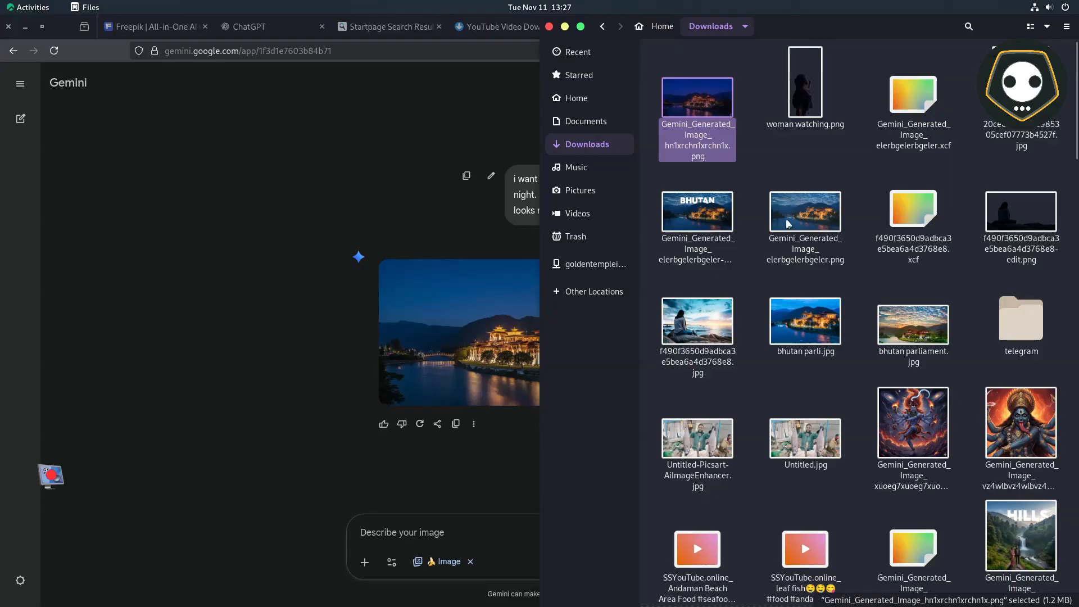
{"action": "left_click", "coordinate": [809, 231]}
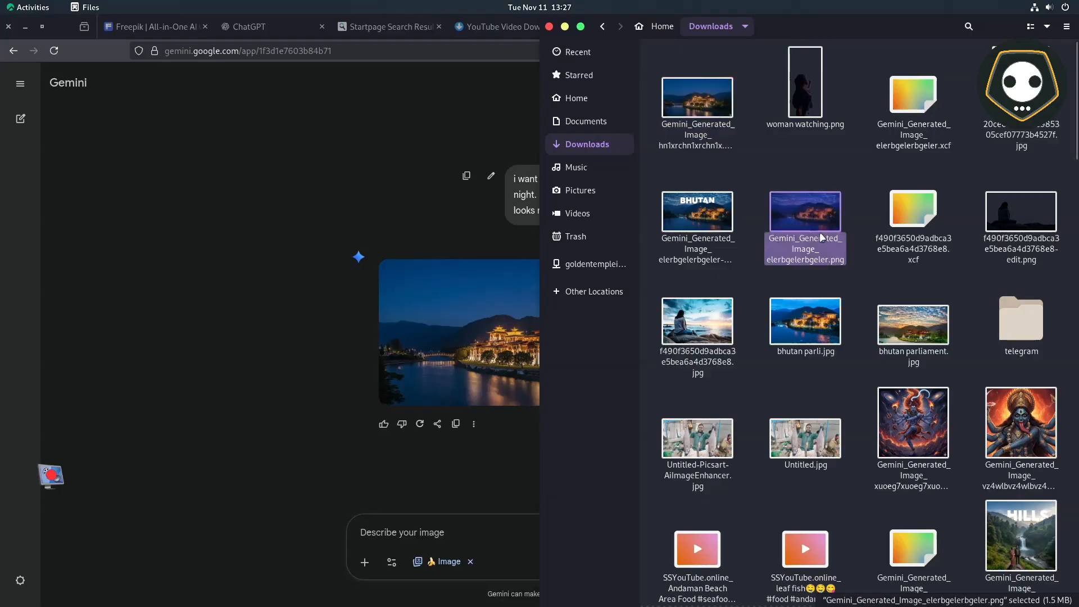
{"action": "double_click", "coordinate": [706, 106]}
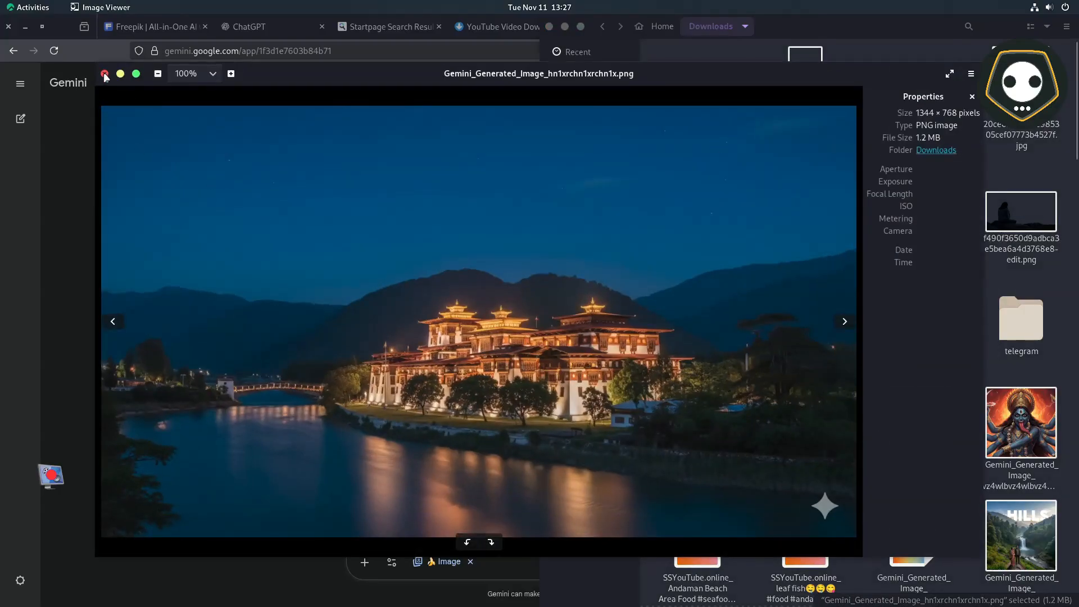
{"action": "left_click", "coordinate": [105, 75]}
{"action": "left_click", "coordinate": [806, 228]}
Step: Bring up the leftover bhutan parli.jpg preview window and close it
{"action": "key", "text": "super"}
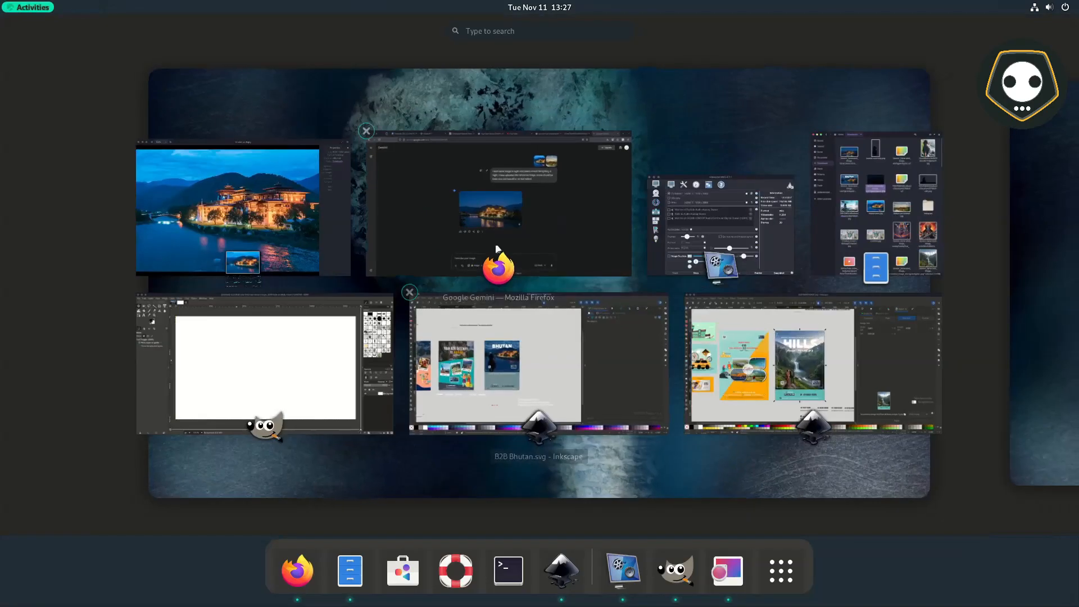
{"action": "left_click", "coordinate": [255, 224]}
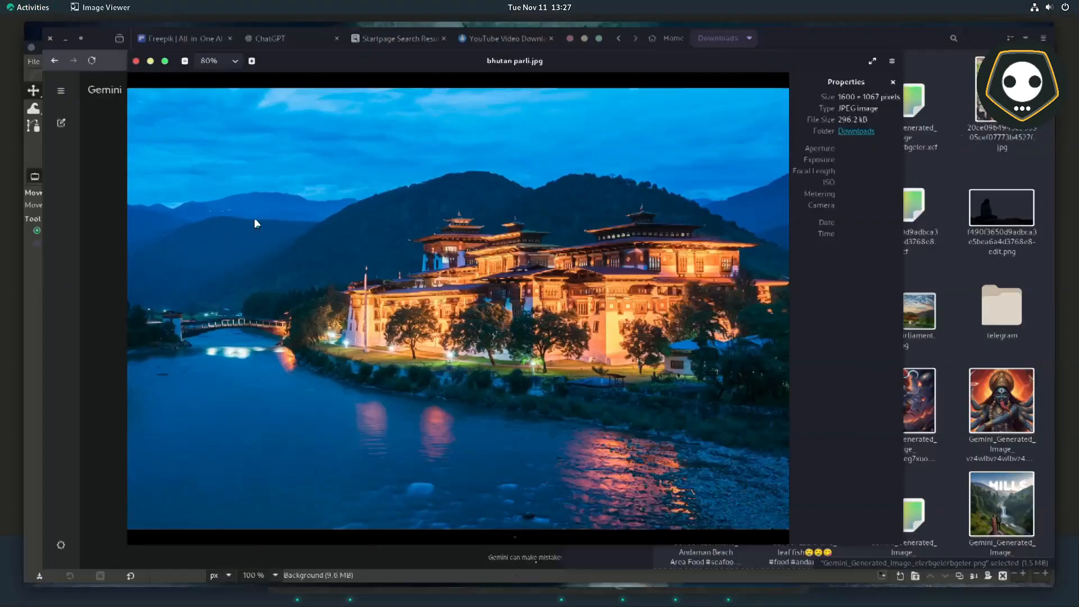
{"action": "key", "text": "ctrl+w"}
Step: Place Gemini_Generated_Image_elerbgelerbgeler.png from Downloads as a new layer on the blank 1344x768 canvas in GIMP
{"action": "key", "text": "super"}
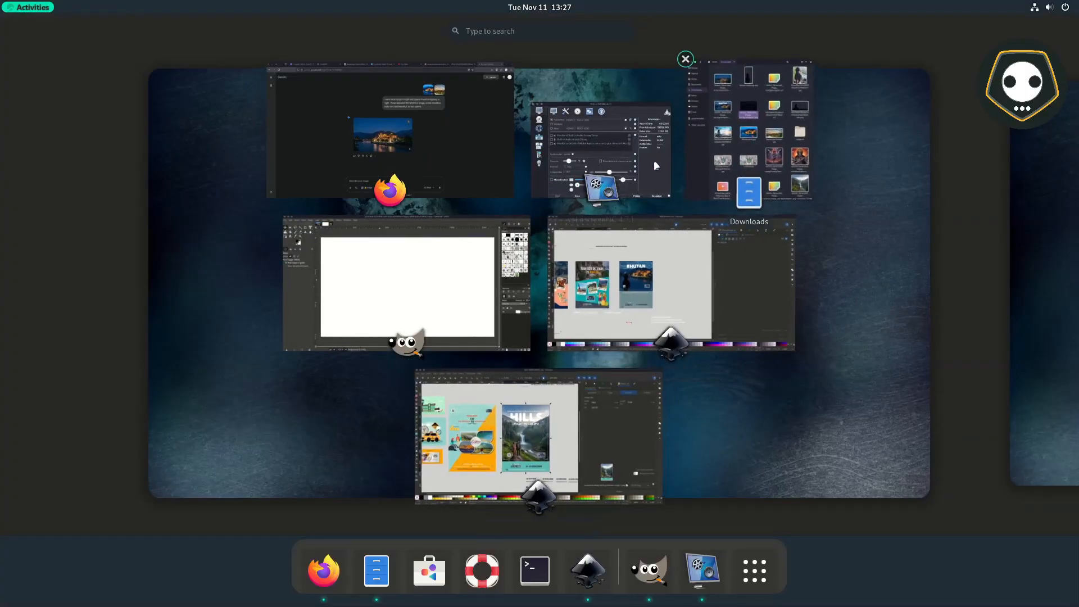
{"action": "left_click", "coordinate": [383, 301]}
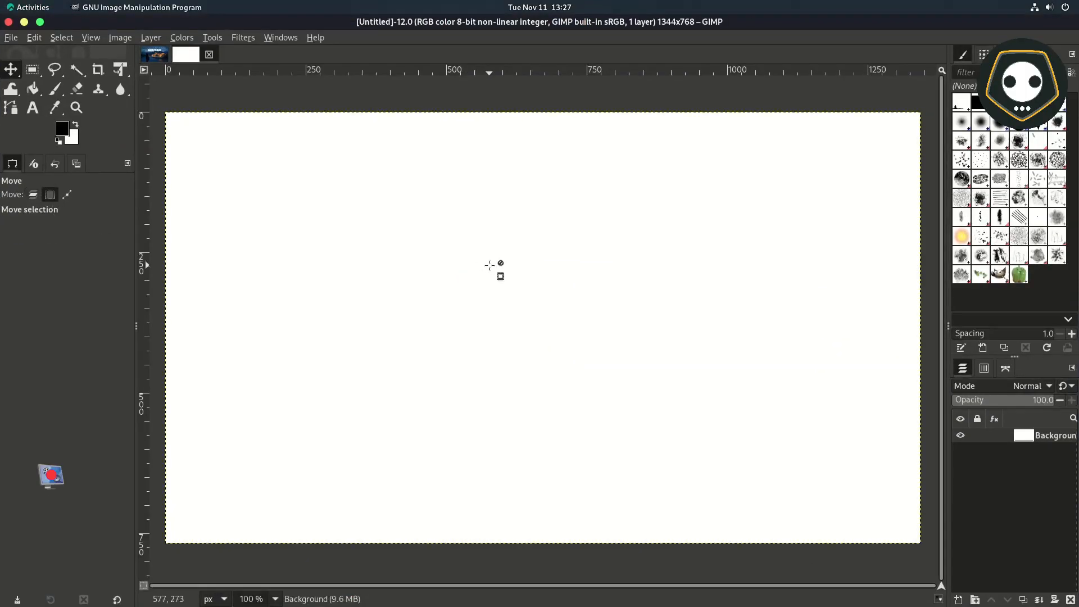
{"action": "key", "text": "super"}
{"action": "left_click", "coordinate": [740, 158]}
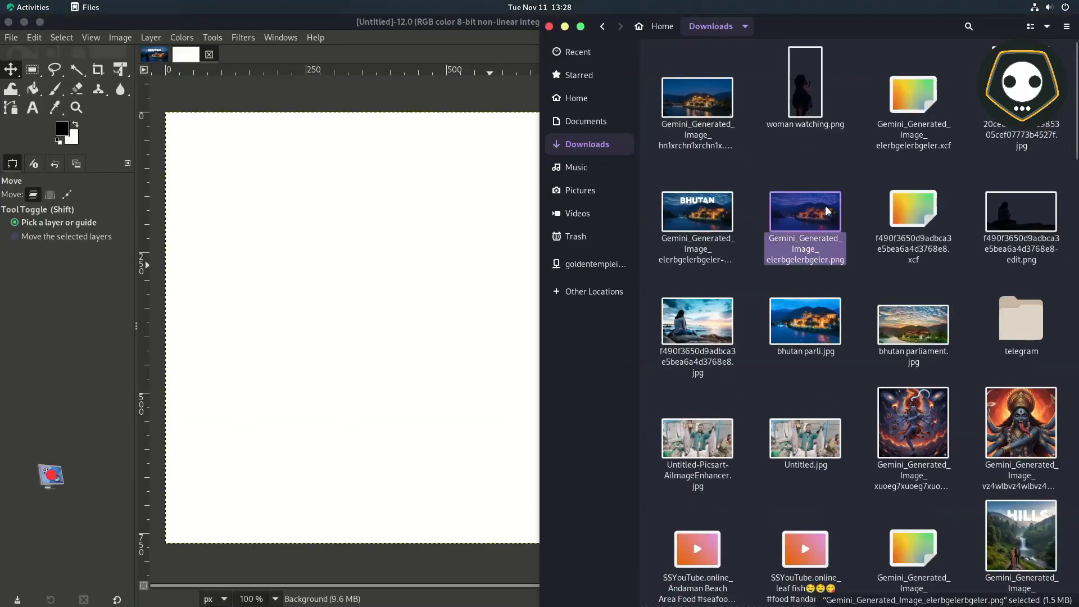
{"action": "left_click", "coordinate": [696, 98]}
{"action": "left_click_drag", "start_coordinate": [829, 220], "coordinate": [377, 278]}
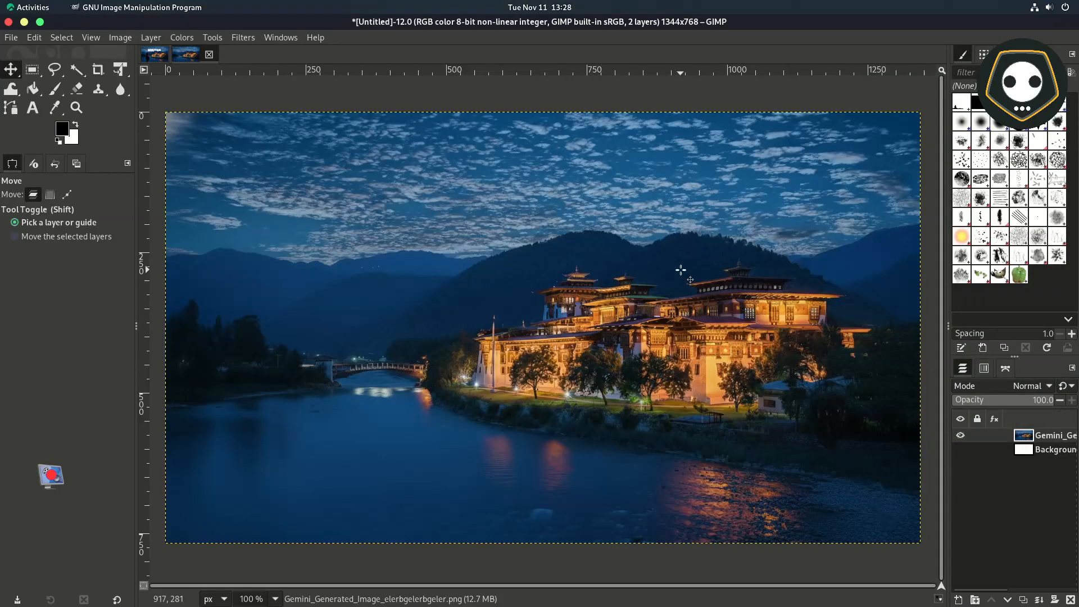
Step: Save the GIMP project as tutorial 1.xcf in the Downloads folder
{"action": "key", "text": "ctrl+s"}
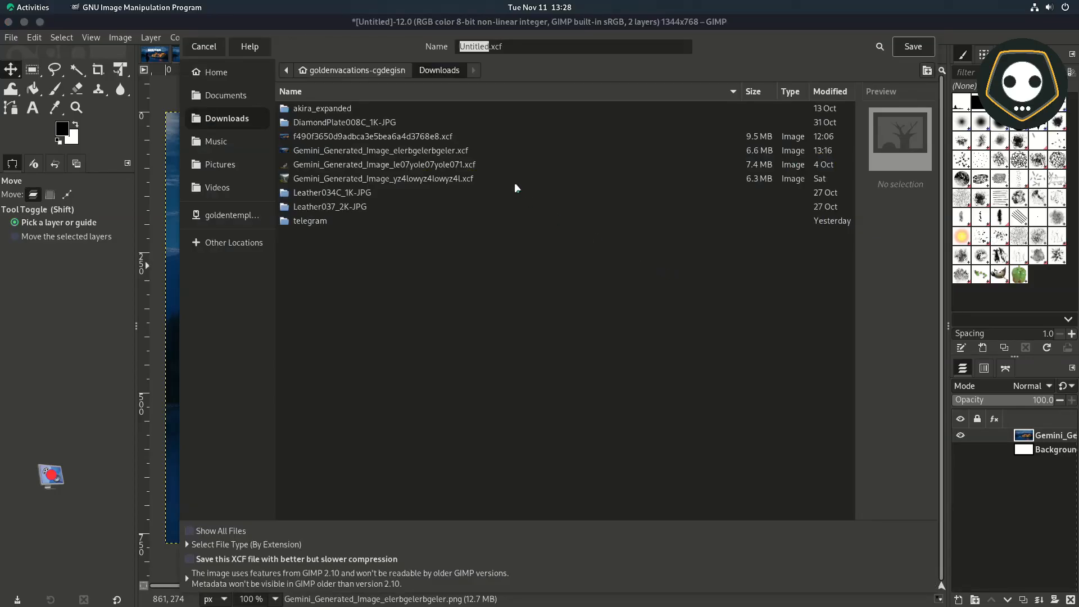
{"action": "type", "text": "tutorial 1"}
{"action": "key", "text": "Return"}
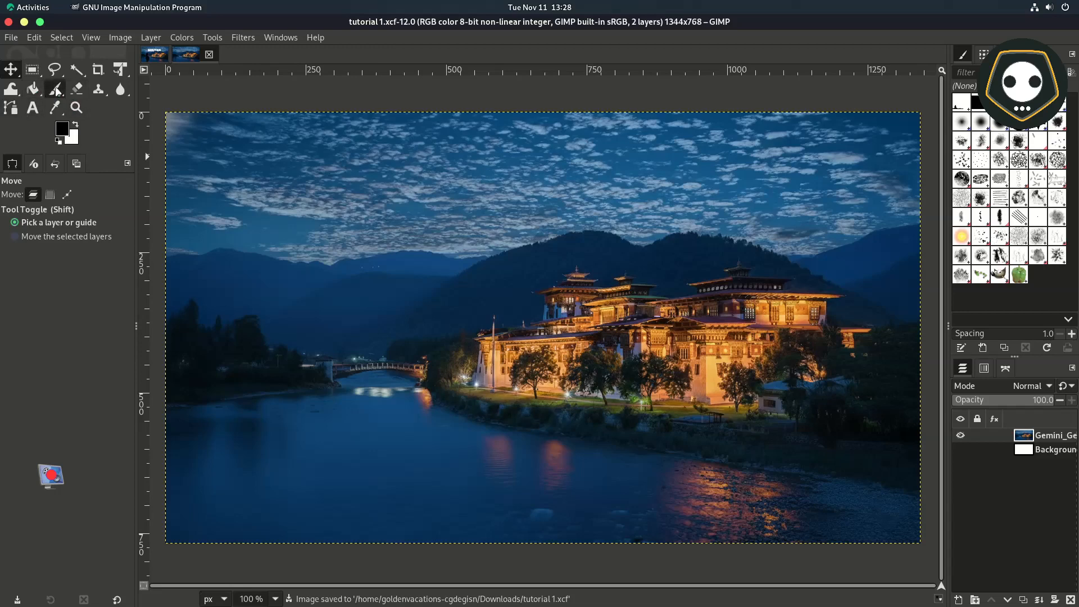
Step: Clone sky from the image's upper-right corner over the pale patch in its upper-left corner, and save the project
{"action": "left_click", "coordinate": [99, 91]}
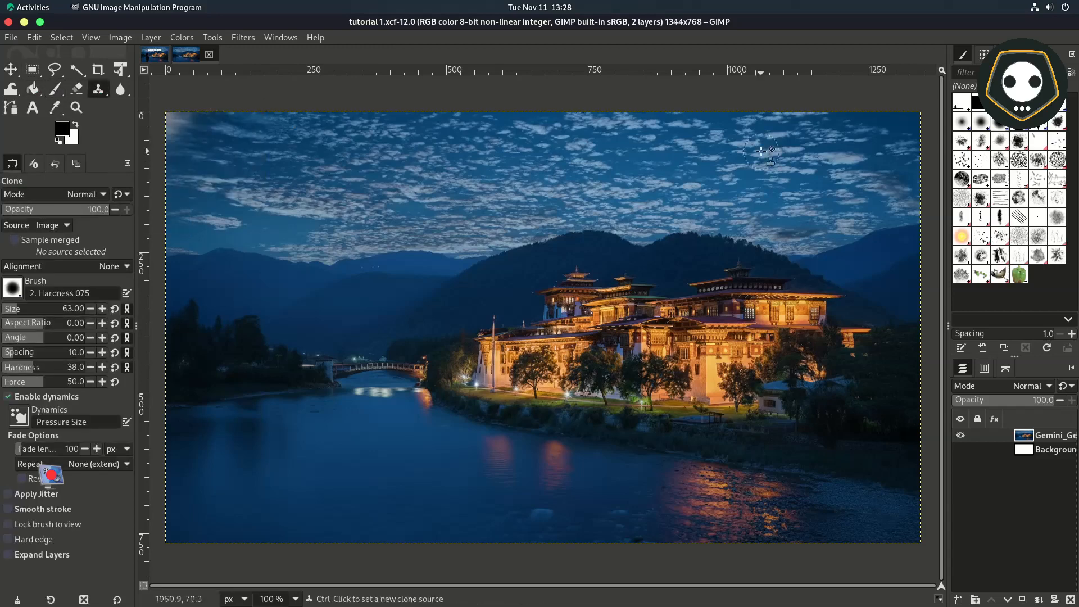
{"action": "left_click", "coordinate": [904, 119], "text": "ctrl"}
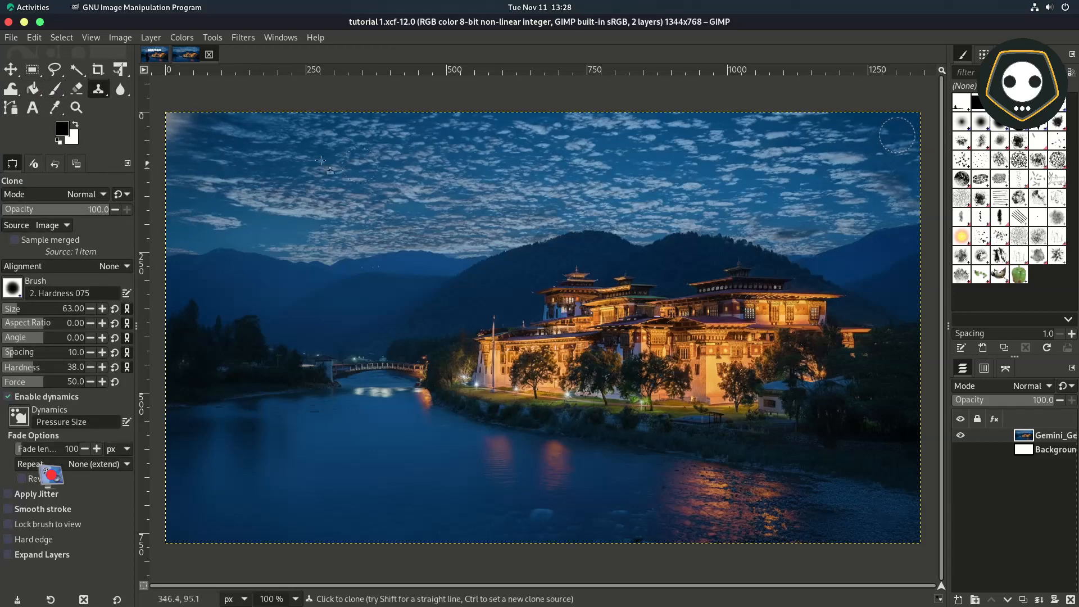
{"action": "left_click", "coordinate": [180, 147]}
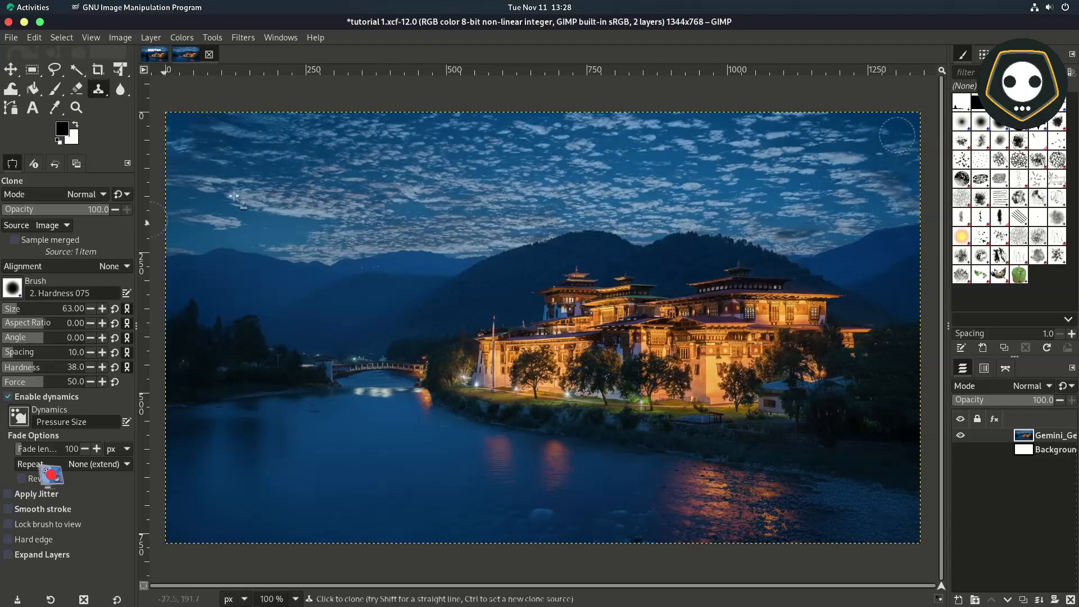
{"action": "key", "text": "ctrl+s"}
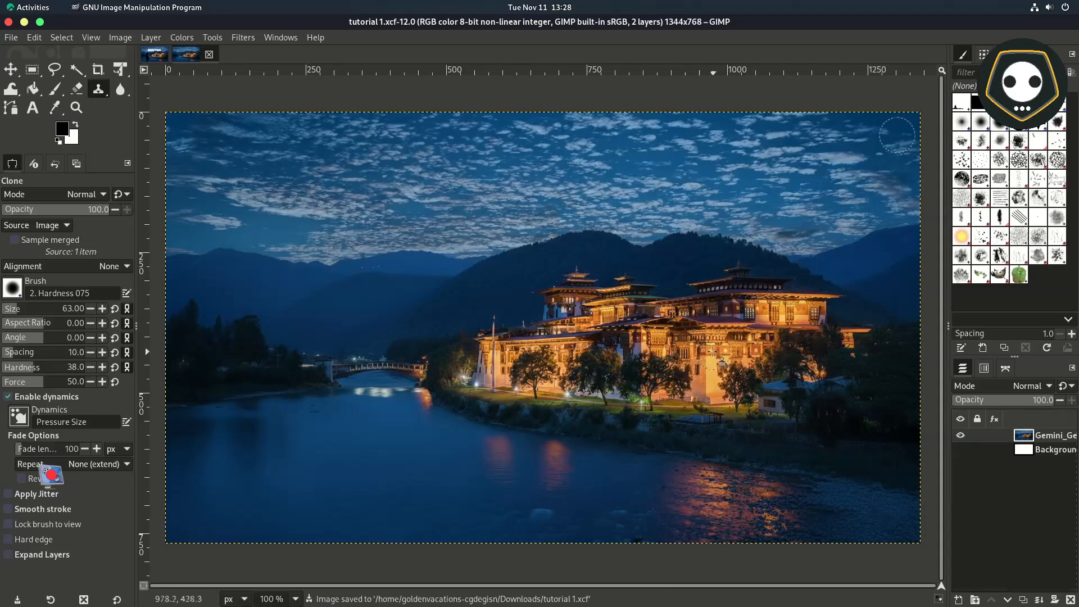
Step: Switch to Firefox, view the full-size woman-at-waterfall photo from the DuckDuckGo image results, and close its tab
{"action": "key", "text": "super"}
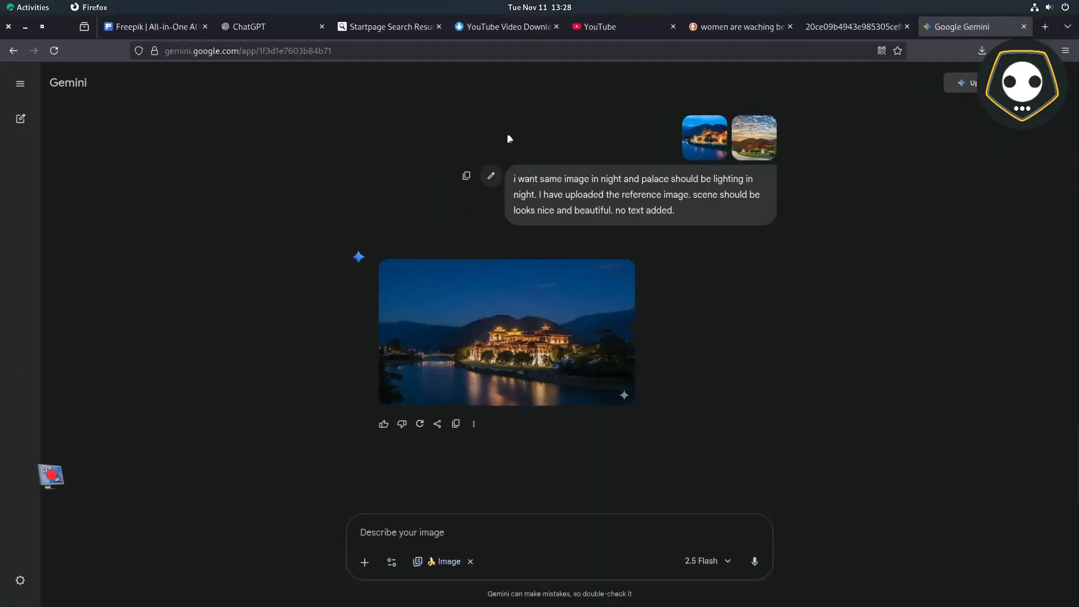
{"action": "left_click", "coordinate": [747, 28]}
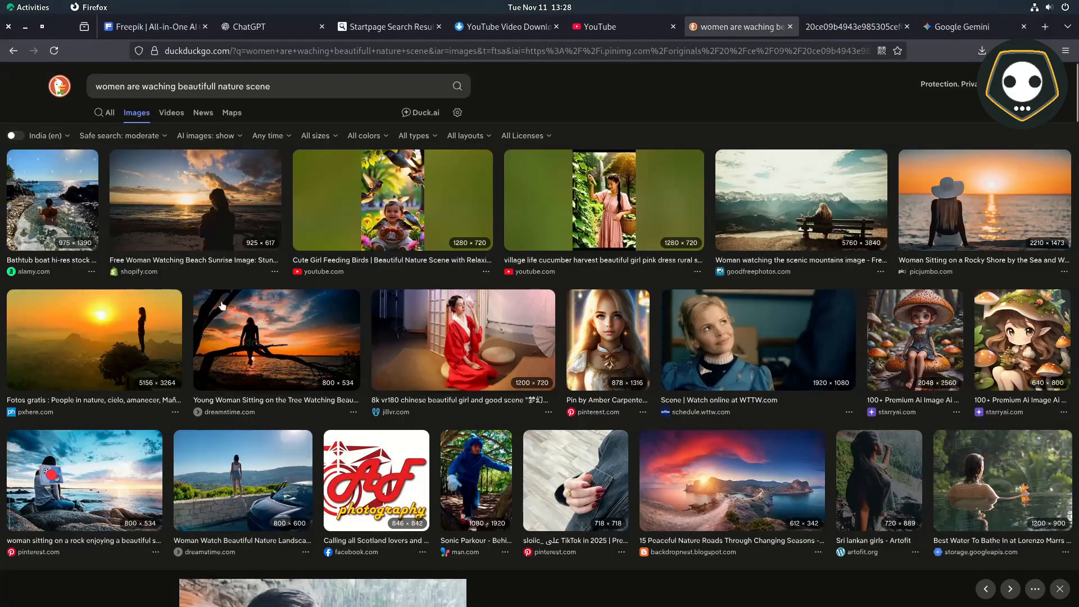
{"action": "left_click_drag", "start_coordinate": [271, 86], "coordinate": [73, 90]}
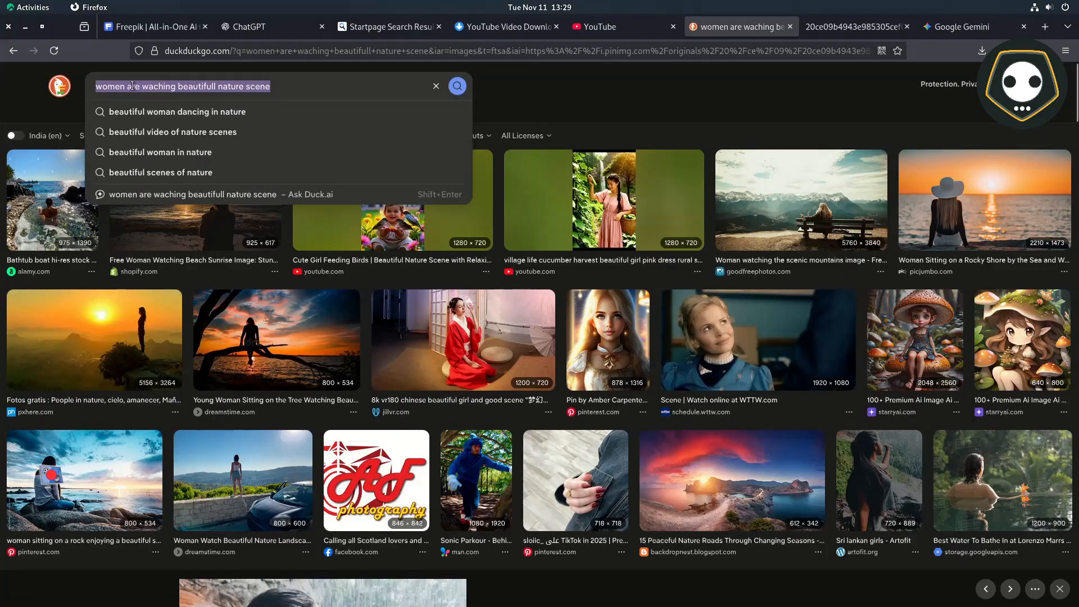
{"action": "scroll", "coordinate": [490, 359], "scroll_direction": "down", "scroll_amount": 5}
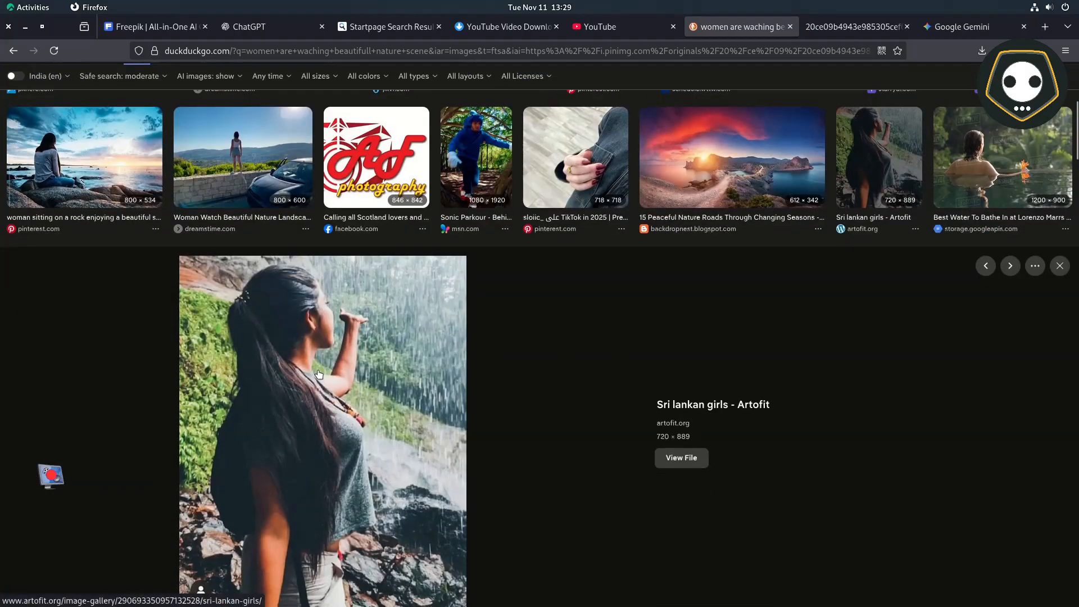
{"action": "left_click", "coordinate": [683, 457]}
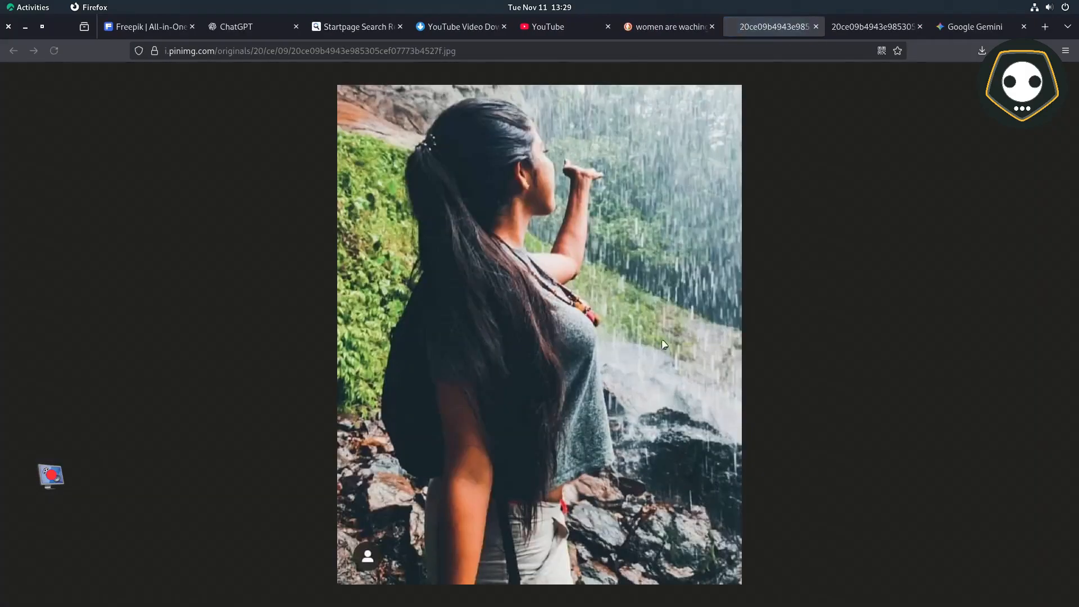
{"action": "right_click", "coordinate": [586, 248]}
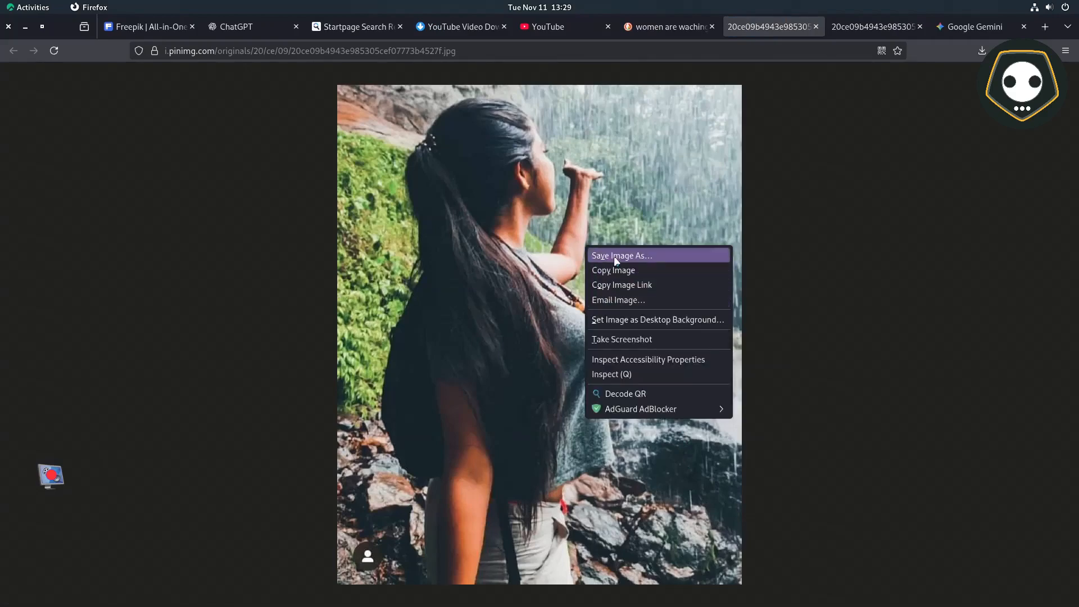
{"action": "left_click", "coordinate": [848, 227]}
{"action": "key", "text": "ctrl+w"}
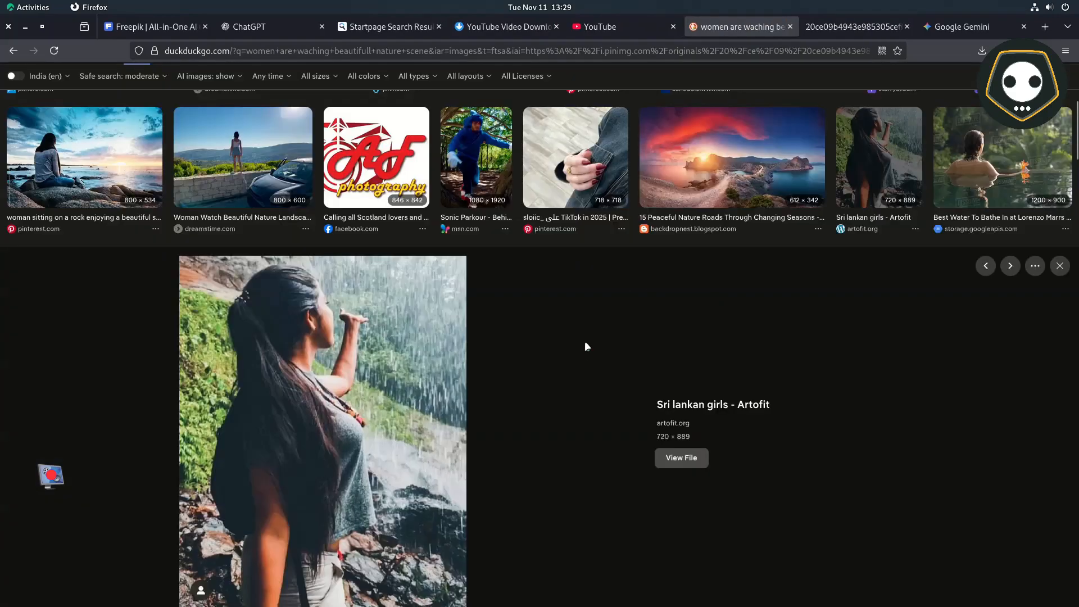
Step: Add 20ce09b4943e985305cef07773b4527f.jpg from Downloads as a new layer above the palace image in GIMP
{"action": "key", "text": "super"}
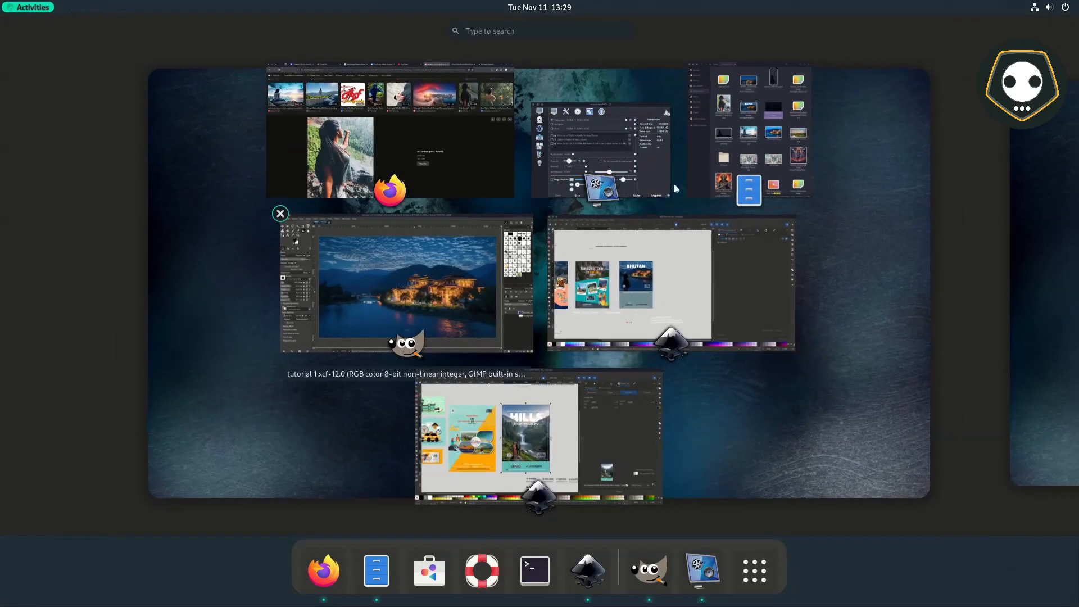
{"action": "left_click", "coordinate": [810, 222]}
{"action": "left_click", "coordinate": [722, 208]}
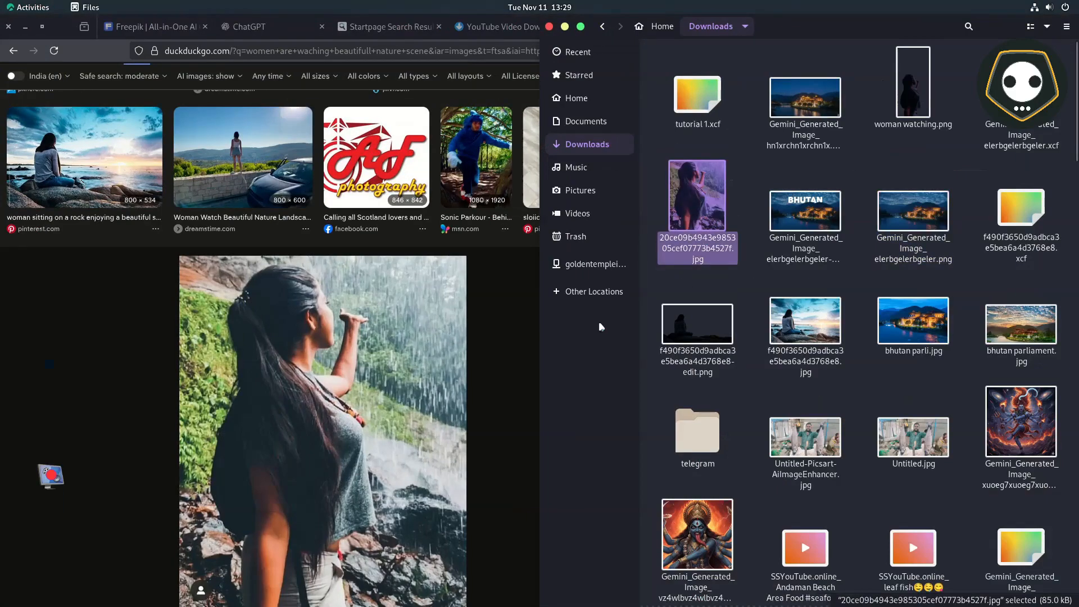
{"action": "key", "text": "super"}
{"action": "left_click", "coordinate": [668, 243]}
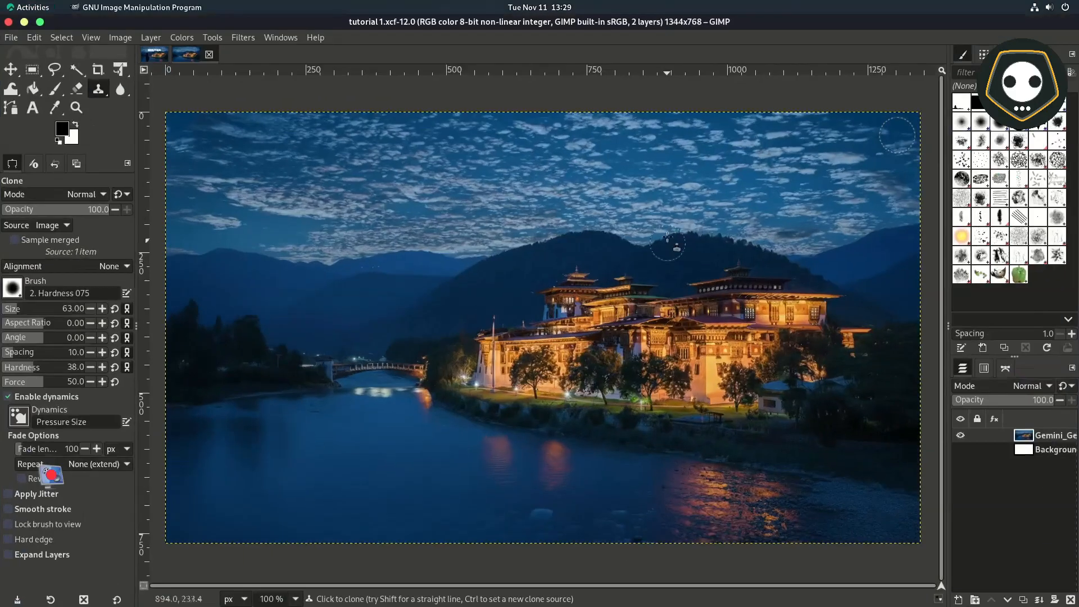
{"action": "key", "text": "alt+Tab"}
{"action": "left_click_drag", "start_coordinate": [699, 201], "coordinate": [357, 278]}
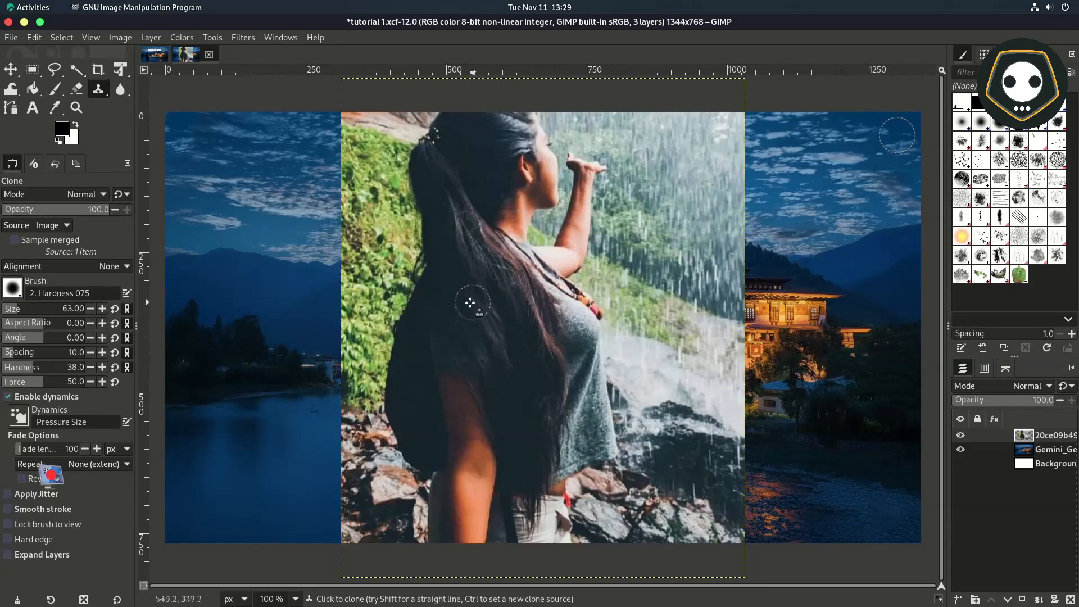
Step: Scale the woman photo layer proportionally to 509 × 629 px and position it in the lower-left part of the palace image, against the bottom edge
{"action": "left_click", "coordinate": [220, 36]}
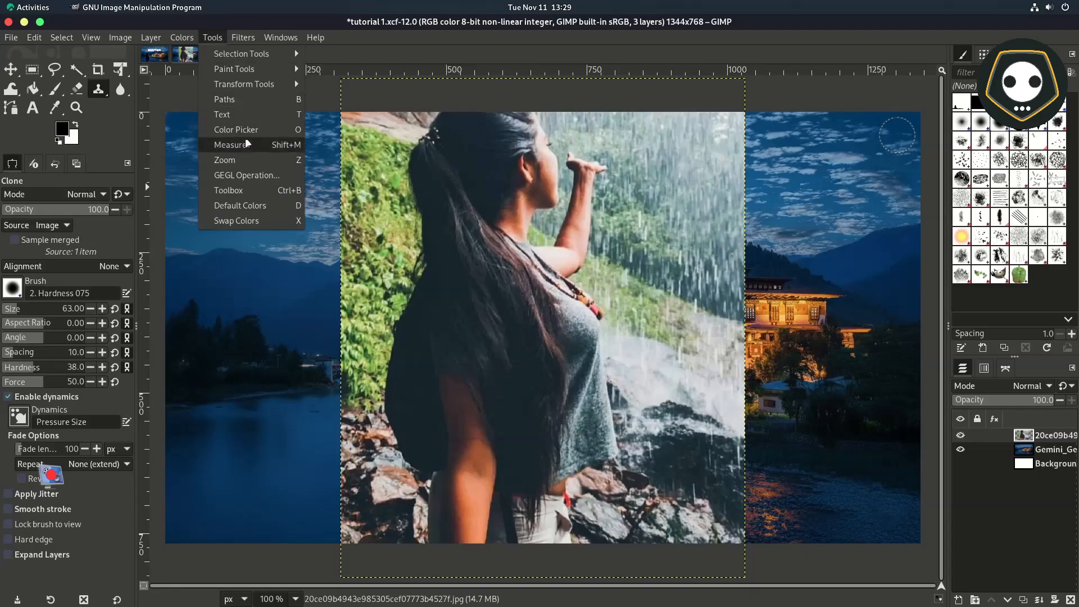
{"action": "mouse_move", "coordinate": [264, 83]}
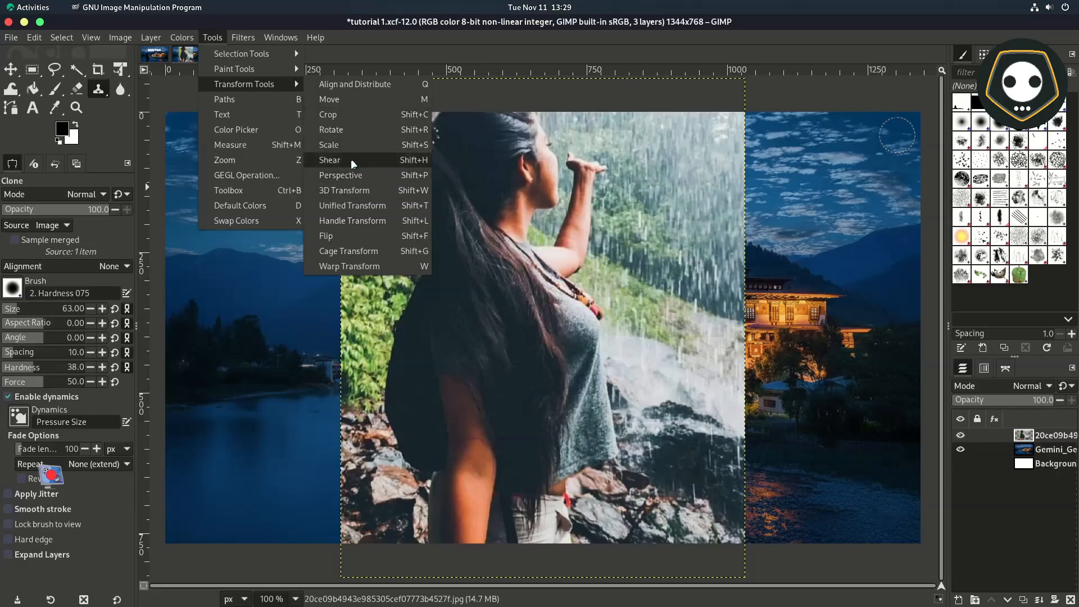
{"action": "left_click", "coordinate": [343, 145]}
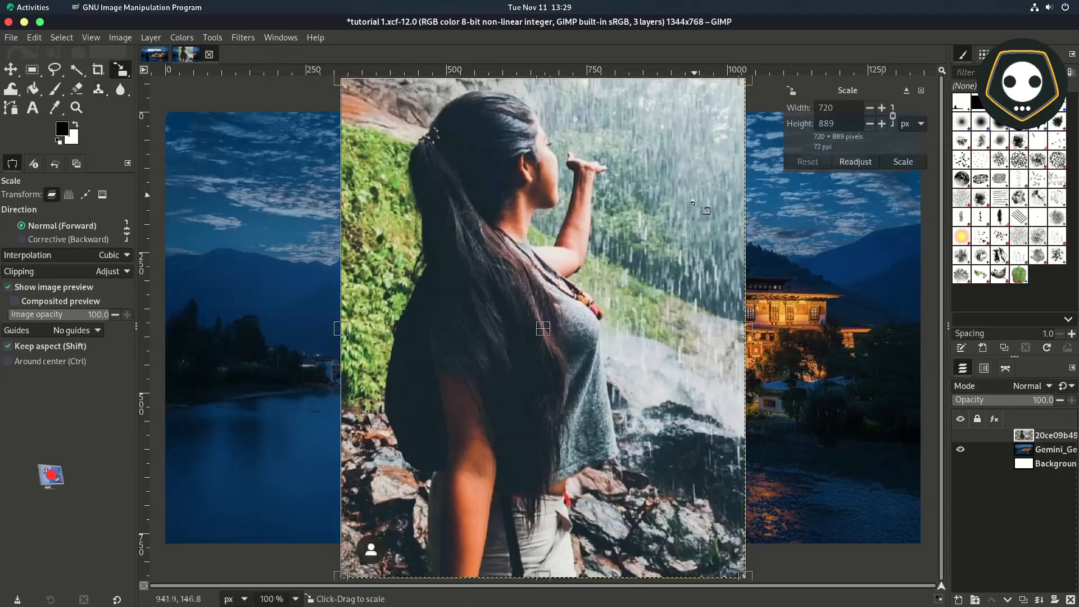
{"action": "left_click_drag", "start_coordinate": [744, 333], "coordinate": [605, 354]}
{"action": "left_click_drag", "start_coordinate": [509, 317], "coordinate": [409, 364]}
{"action": "left_click_drag", "start_coordinate": [549, 351], "coordinate": [532, 351]}
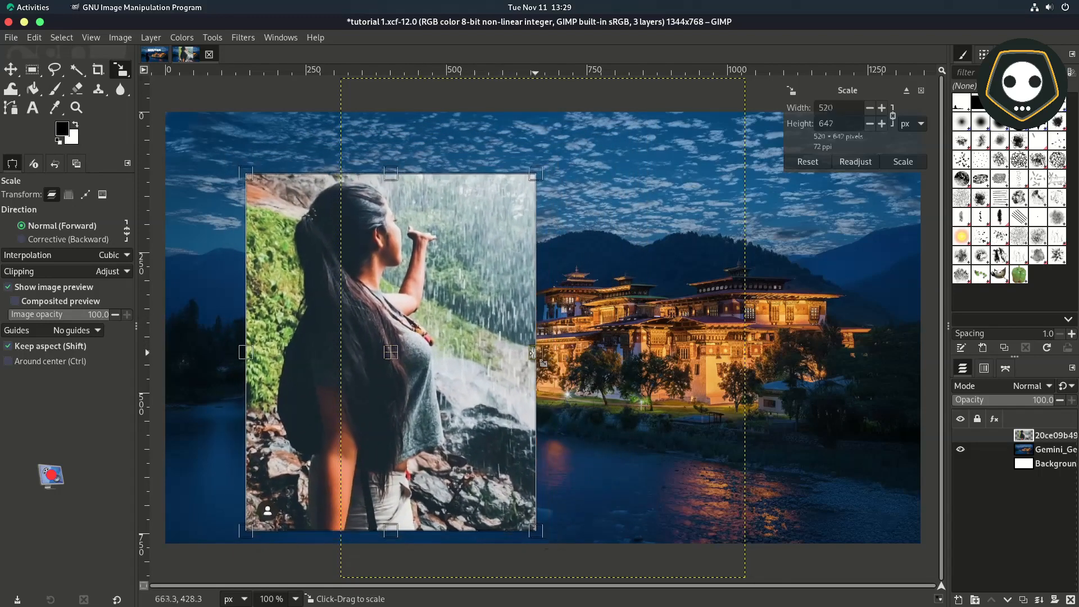
{"action": "left_click_drag", "start_coordinate": [400, 364], "coordinate": [396, 379]}
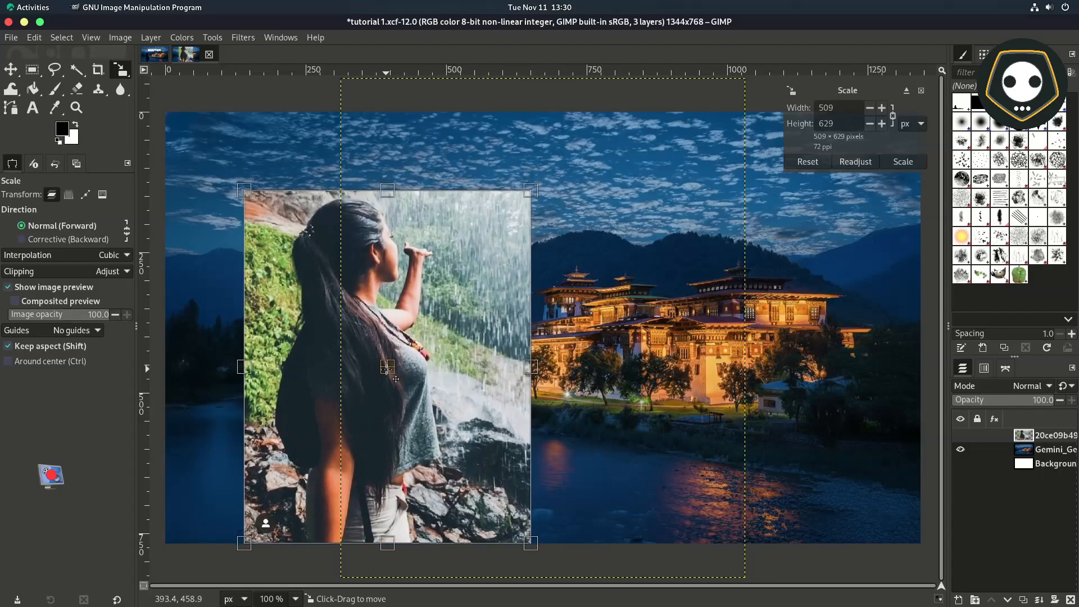
{"action": "left_click", "coordinate": [902, 162]}
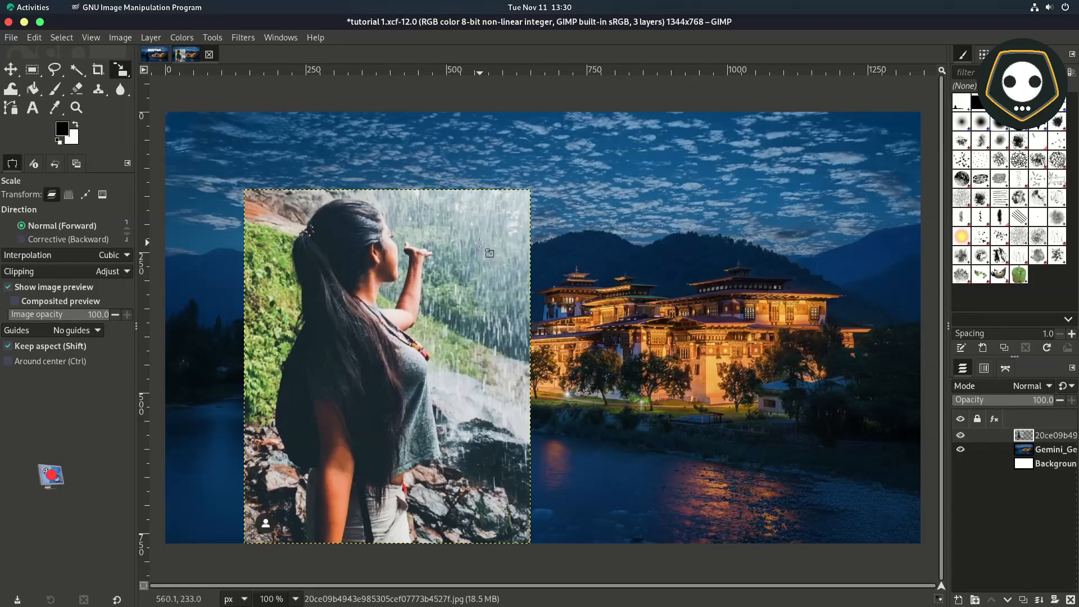
Step: Save the project and add a white (full opacity) layer mask to the woman photo layer
{"action": "key", "text": "ctrl+s"}
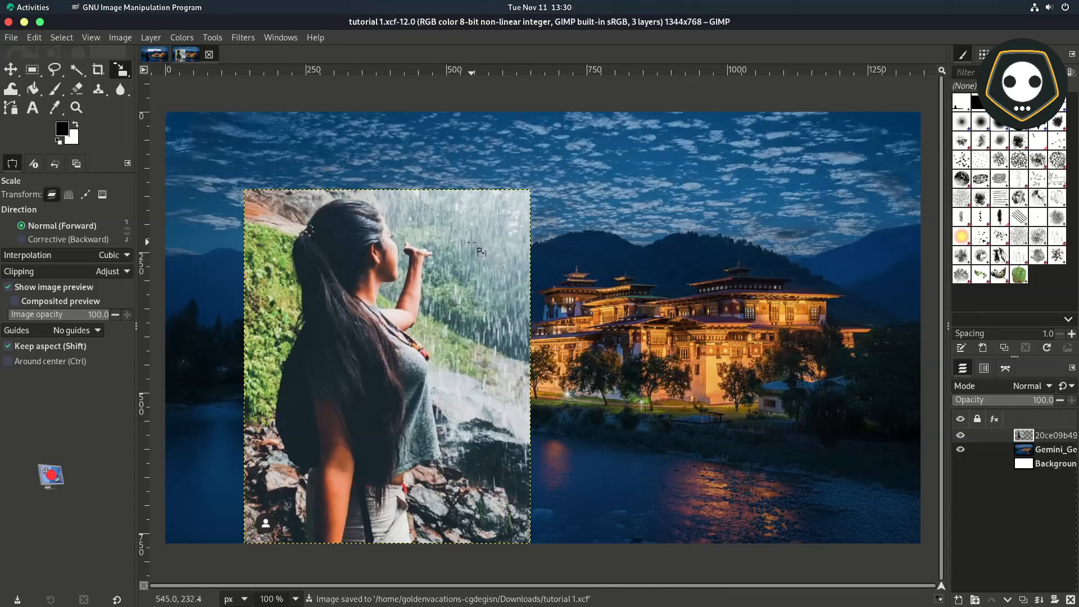
{"action": "right_click", "coordinate": [1042, 433]}
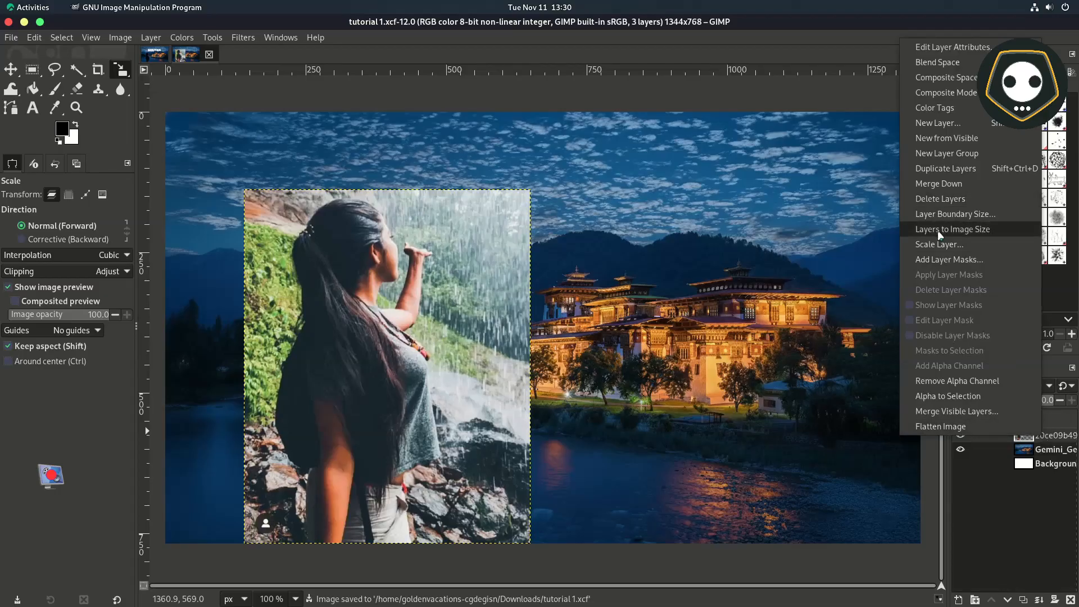
{"action": "left_click", "coordinate": [949, 259]}
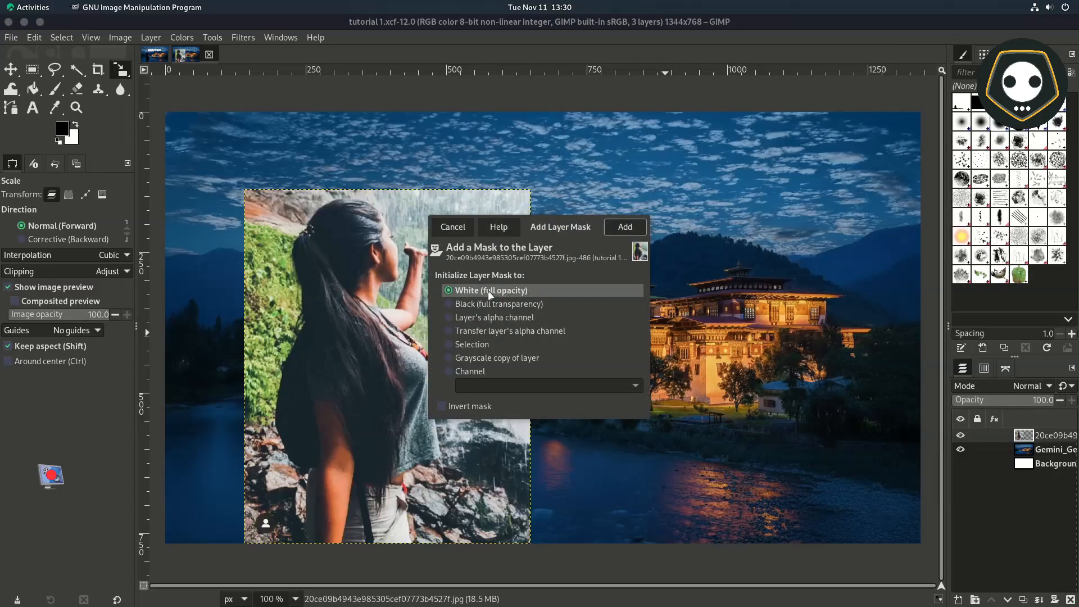
{"action": "left_click", "coordinate": [625, 227]}
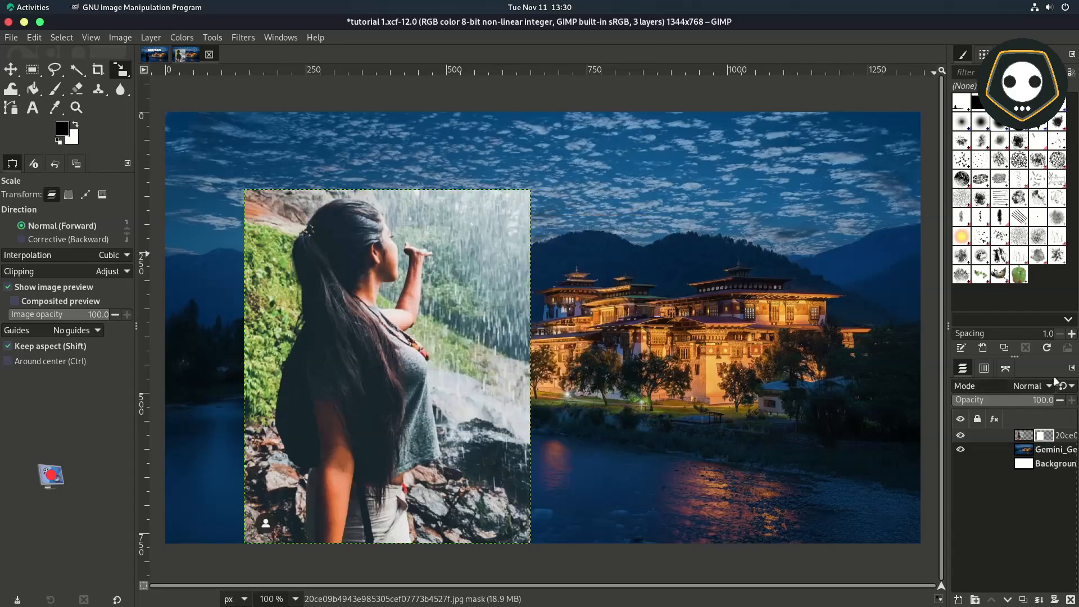
Step: Start a path on the photo layer itself at its bottom edge, tracing up the back of the trousers and around the backpack's underside
{"action": "left_click", "coordinate": [1023, 437]}
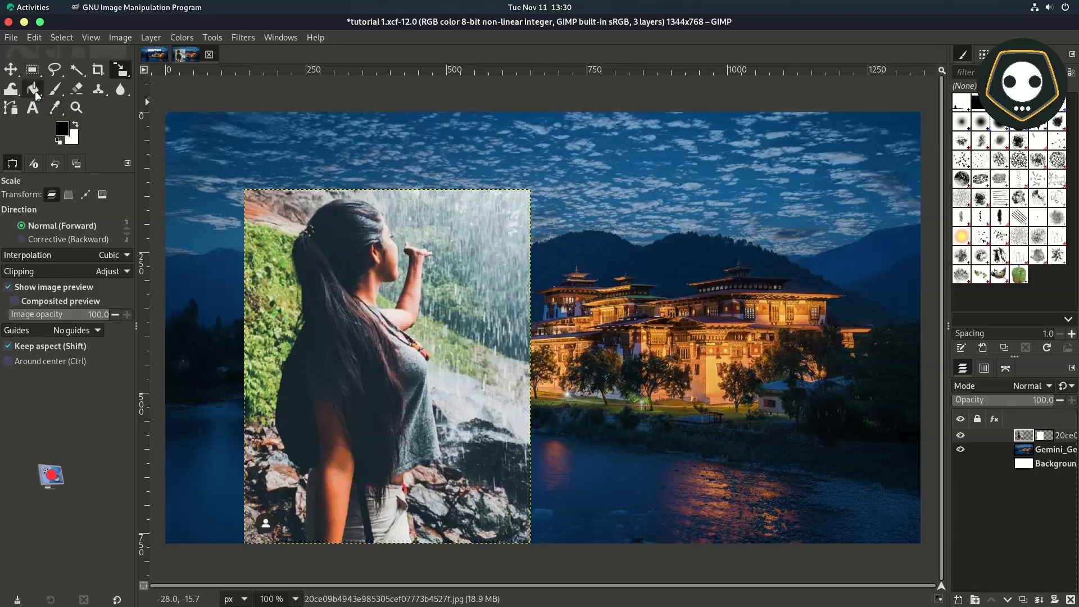
{"action": "left_click", "coordinate": [9, 110]}
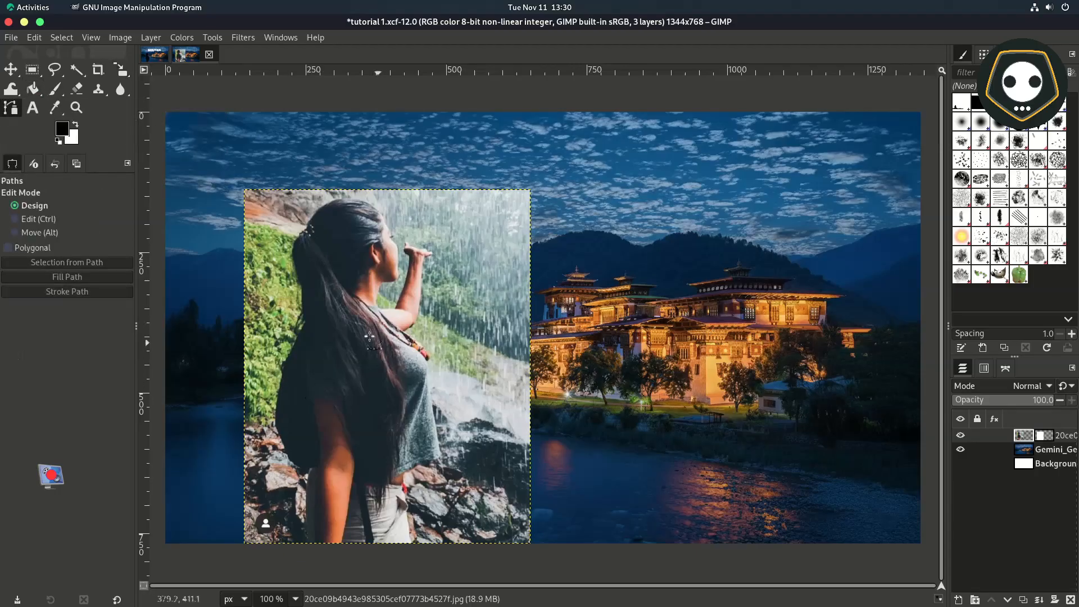
{"action": "scroll", "coordinate": [294, 515], "scroll_direction": "up", "scroll_amount": 5}
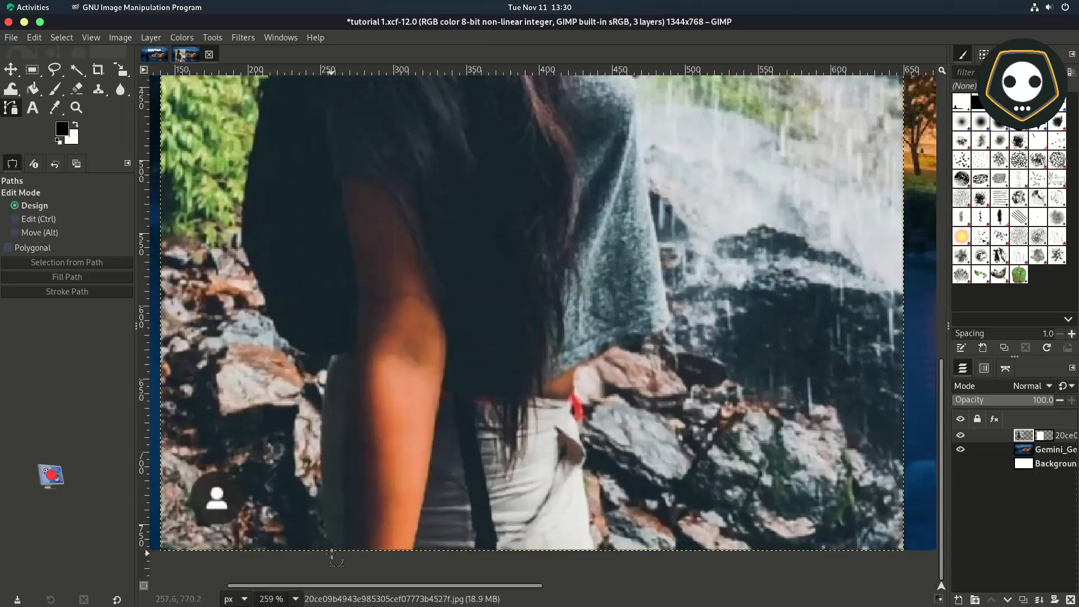
{"action": "left_click", "coordinate": [328, 549]}
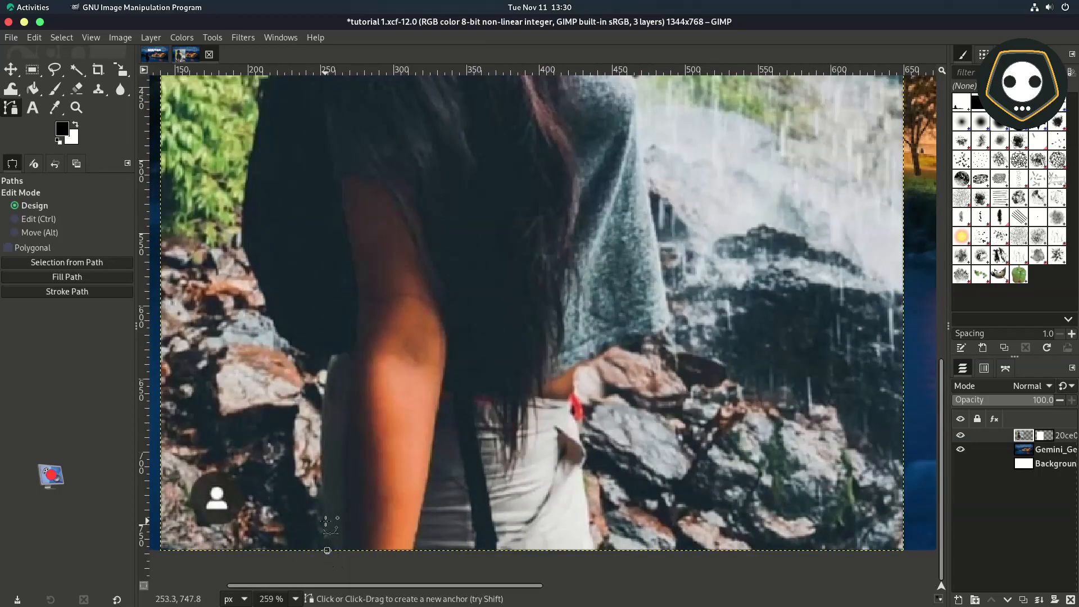
{"action": "left_click", "coordinate": [322, 465]}
{"action": "left_click_drag", "start_coordinate": [320, 410], "coordinate": [322, 399]}
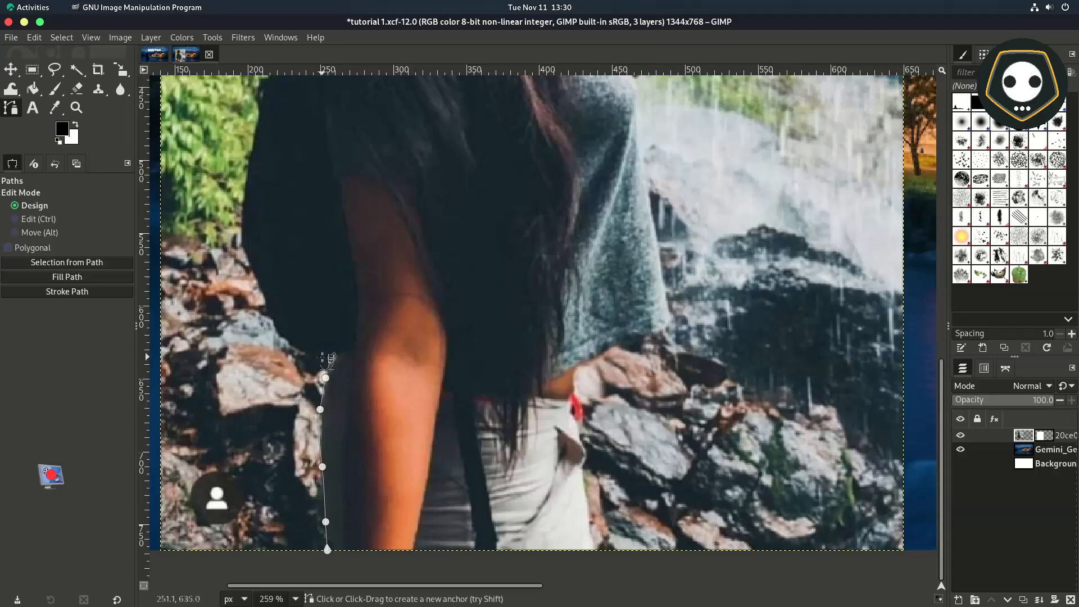
{"action": "left_click_drag", "start_coordinate": [266, 304], "coordinate": [264, 296]}
Step: Continue the path up along the woman's dark back outline towards the shoulder
{"action": "scroll", "coordinate": [264, 295], "scroll_direction": "up", "scroll_amount": 3}
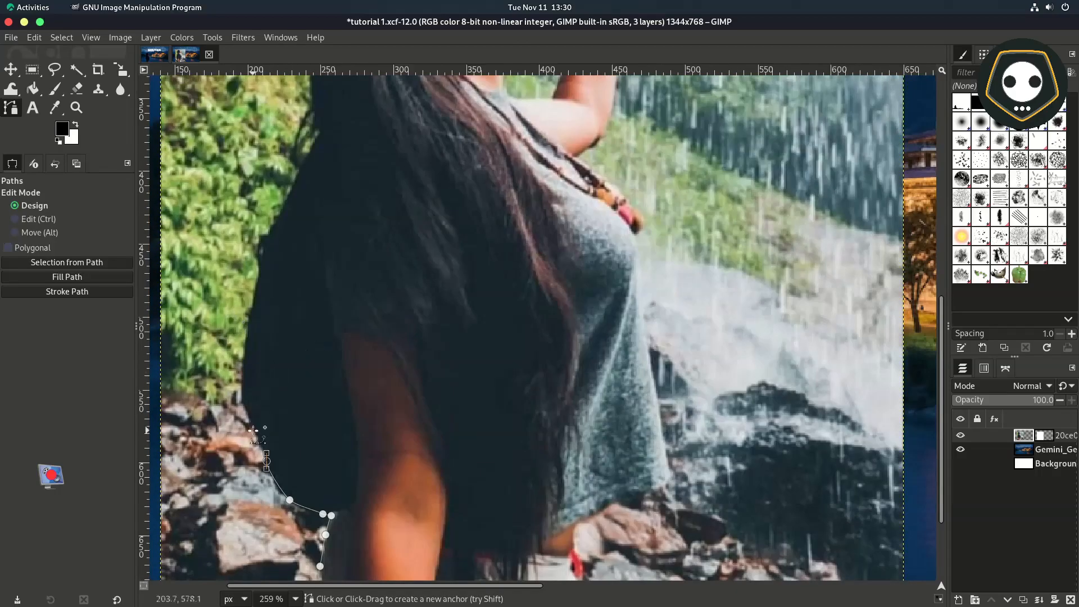
{"action": "left_click_drag", "start_coordinate": [254, 425], "coordinate": [242, 389]}
{"action": "left_click_drag", "start_coordinate": [244, 352], "coordinate": [244, 344]}
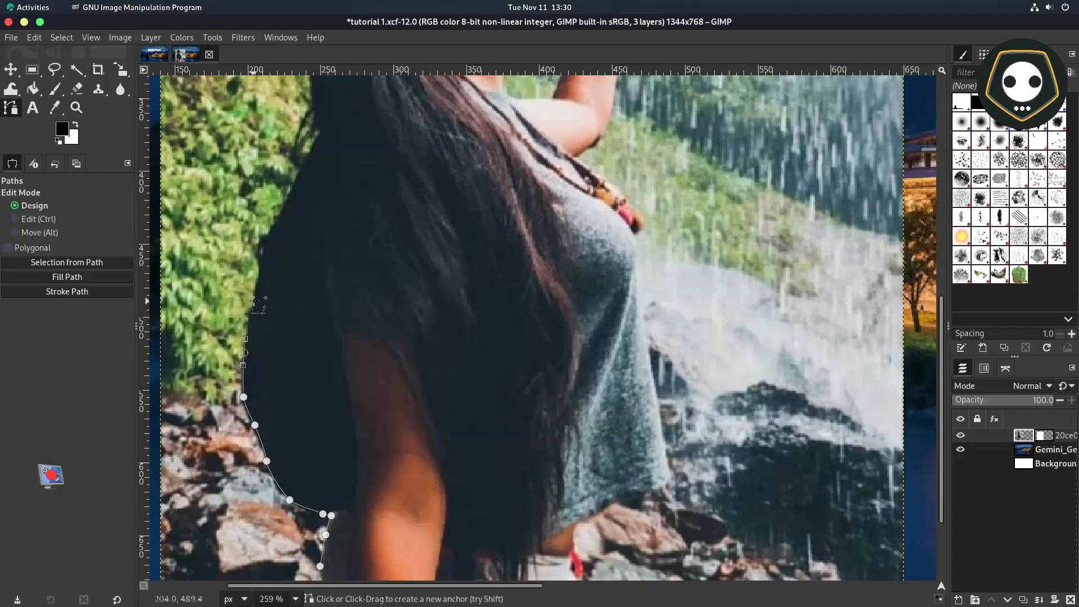
{"action": "left_click_drag", "start_coordinate": [253, 299], "coordinate": [254, 291]}
{"action": "left_click_drag", "start_coordinate": [257, 259], "coordinate": [303, 229]}
Step: Extend the path up along the ponytail, past the hair tie and onto the back of the head
{"action": "scroll", "coordinate": [256, 449], "scroll_direction": "up", "scroll_amount": 4}
{"action": "left_click", "coordinate": [302, 372]}
{"action": "scroll", "coordinate": [302, 222], "scroll_direction": "up", "scroll_amount": 2}
{"action": "left_click_drag", "start_coordinate": [294, 302], "coordinate": [292, 294]}
{"action": "left_click_drag", "start_coordinate": [286, 261], "coordinate": [304, 225]}
{"action": "left_click", "coordinate": [337, 174]}
{"action": "left_click", "coordinate": [356, 152]}
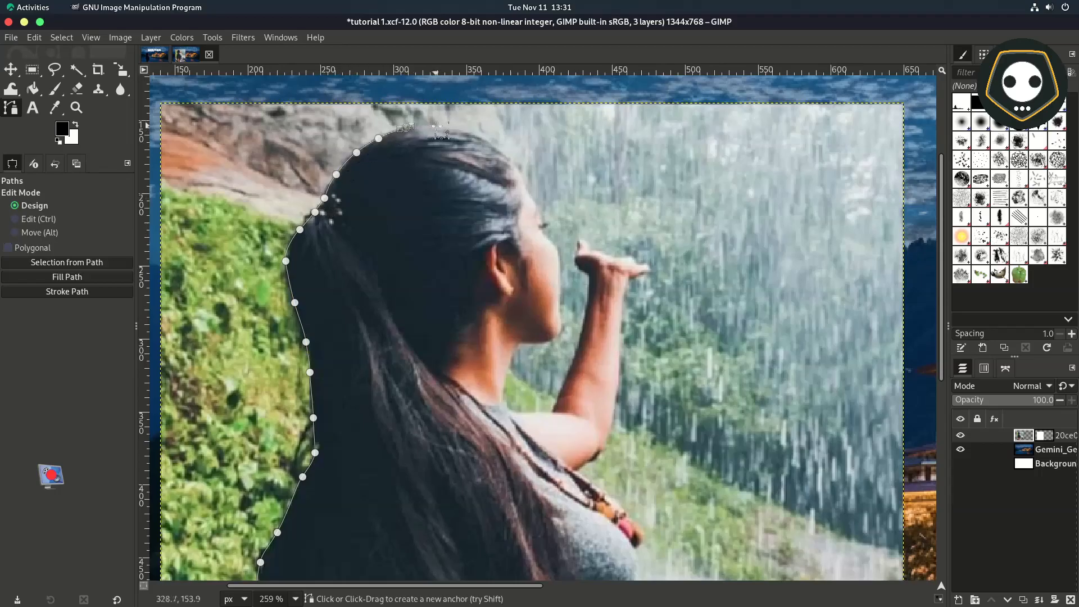
Step: Trace the path over the crown of the head and down the hairline to the forehead
{"action": "left_click_drag", "start_coordinate": [437, 127], "coordinate": [445, 127]}
{"action": "left_click_drag", "start_coordinate": [491, 139], "coordinate": [504, 144]}
{"action": "scroll", "coordinate": [493, 140], "scroll_direction": "down", "scroll_amount": 1}
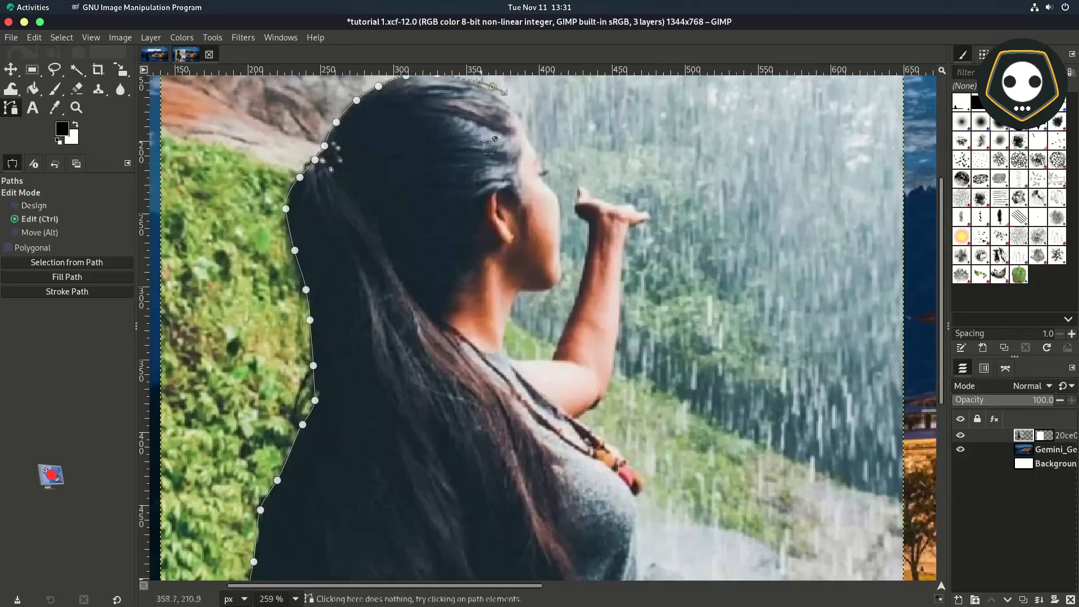
{"action": "scroll", "coordinate": [489, 145], "scroll_direction": "up", "scroll_amount": 2, "text": "ctrl"}
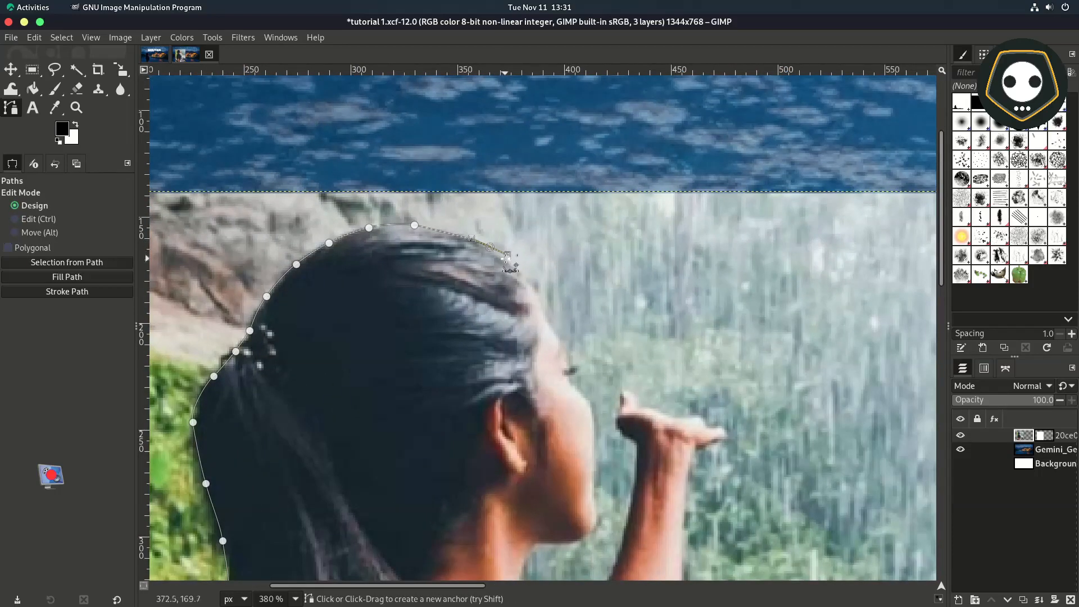
{"action": "left_click_drag", "start_coordinate": [532, 284], "coordinate": [538, 303]}
{"action": "scroll", "coordinate": [547, 306], "scroll_direction": "up", "scroll_amount": 2, "text": "ctrl"}
{"action": "left_click", "coordinate": [542, 320]}
{"action": "left_click", "coordinate": [557, 344]}
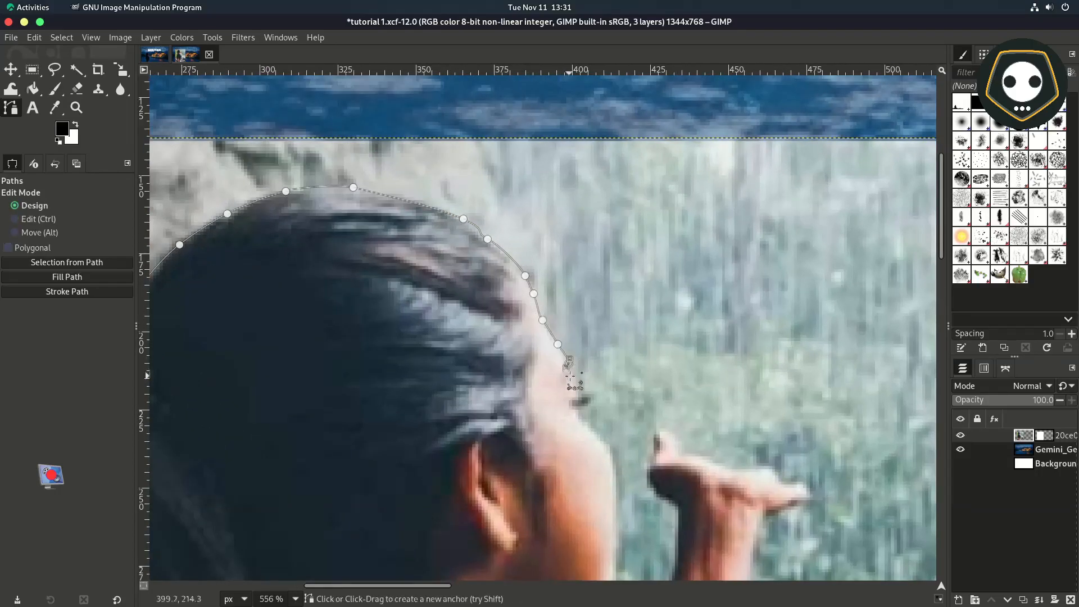
Step: Continue the path down the forehead, around the eyelashes and onto the cheek
{"action": "left_click", "coordinate": [568, 364]}
{"action": "left_click", "coordinate": [577, 382]}
{"action": "left_click", "coordinate": [578, 392]}
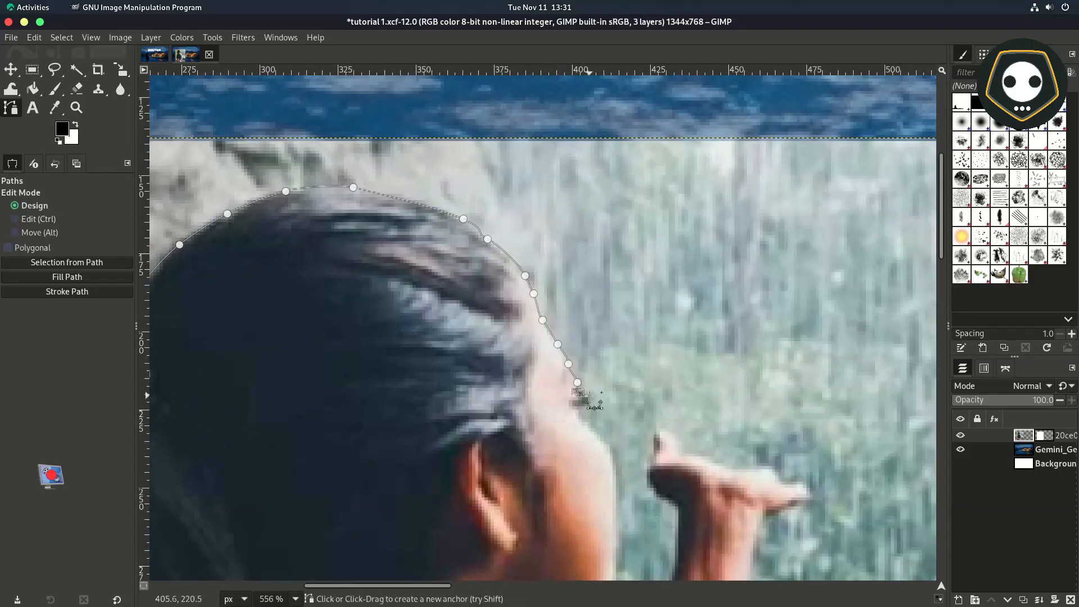
{"action": "left_click", "coordinate": [589, 423]}
{"action": "left_click", "coordinate": [603, 440]}
{"action": "scroll", "coordinate": [605, 441], "scroll_direction": "down", "scroll_amount": 5}
{"action": "left_click_drag", "start_coordinate": [615, 278], "coordinate": [614, 287]}
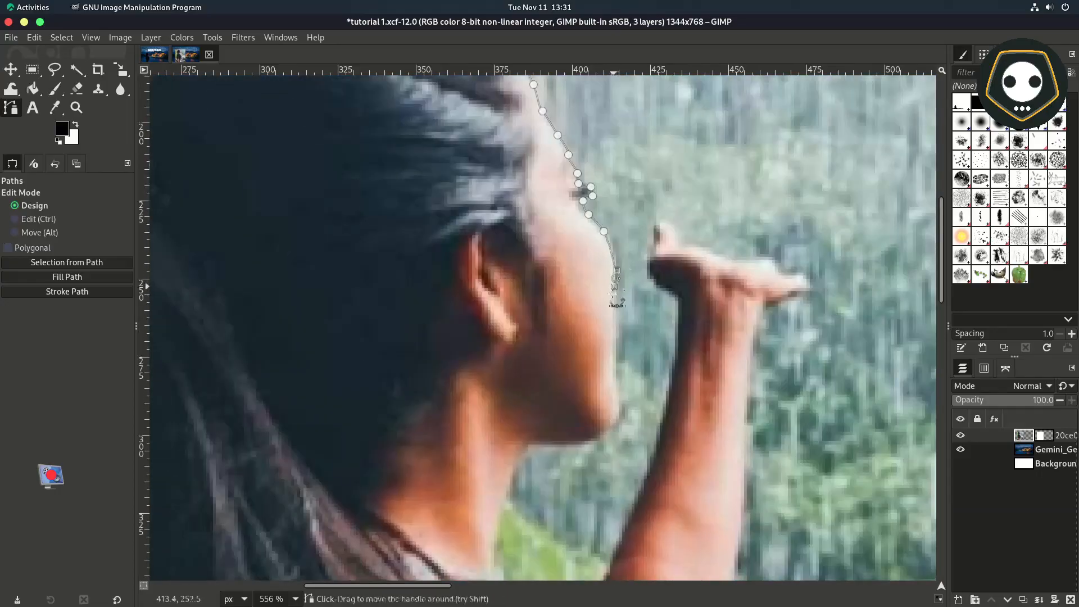
Step: Trace the path down the cheek, around the chin and back under the jaw to the neck
{"action": "left_click", "coordinate": [617, 324]}
{"action": "left_click_drag", "start_coordinate": [614, 361], "coordinate": [616, 370]}
{"action": "left_click", "coordinate": [619, 401]}
{"action": "left_click", "coordinate": [612, 430]}
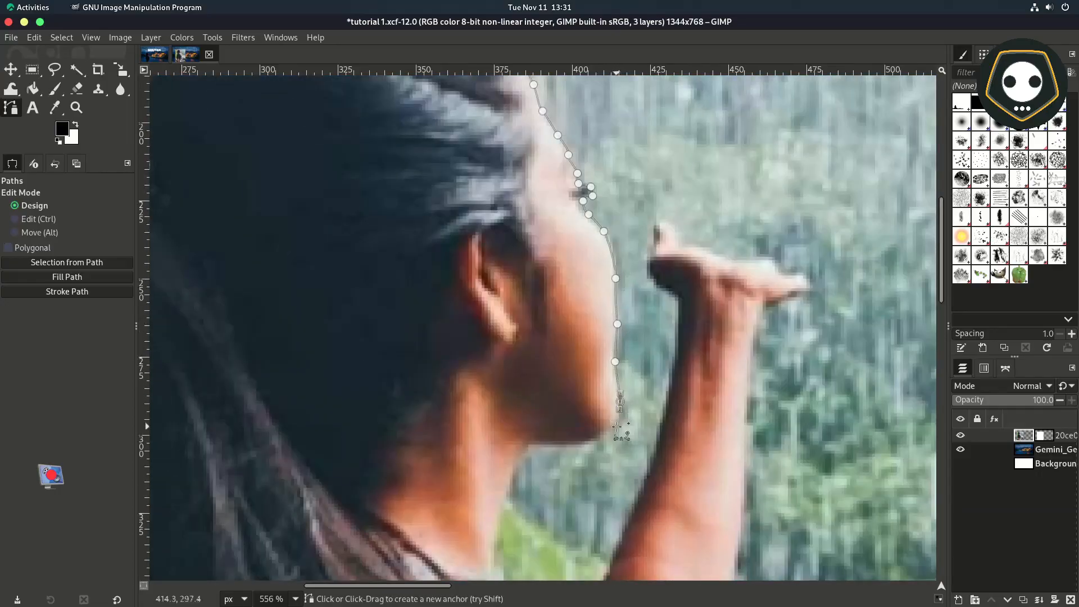
{"action": "left_click", "coordinate": [594, 442]}
{"action": "left_click", "coordinate": [566, 447]}
{"action": "left_click", "coordinate": [531, 443]}
Step: Extend the path down the front of the neck and along the top of the raised upper arm towards the inner elbow
{"action": "scroll", "coordinate": [530, 444], "scroll_direction": "down", "scroll_amount": 6}
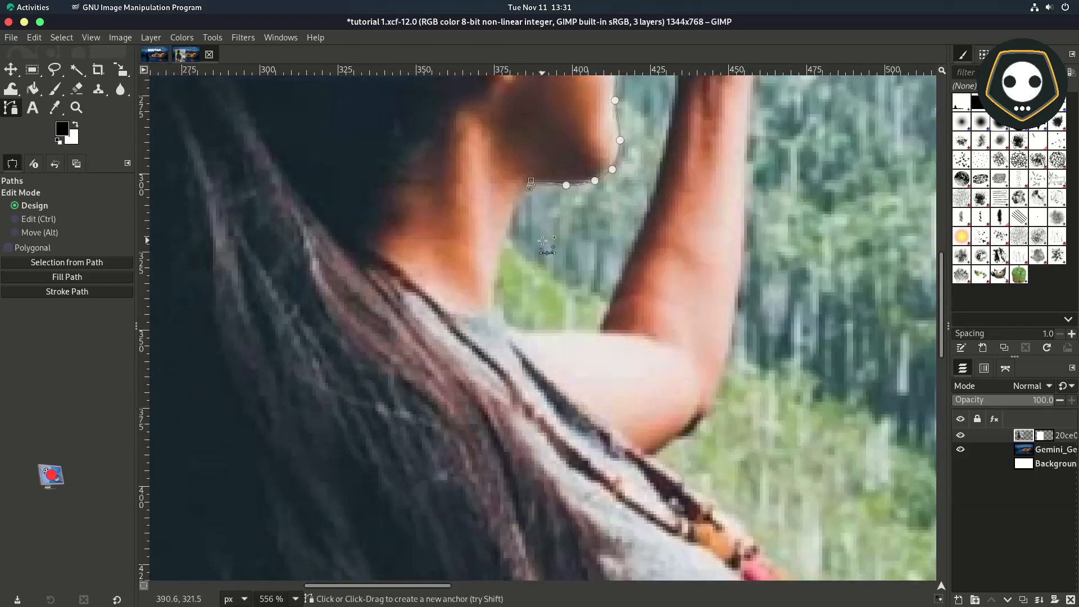
{"action": "left_click", "coordinate": [501, 254]}
{"action": "left_click", "coordinate": [495, 297]}
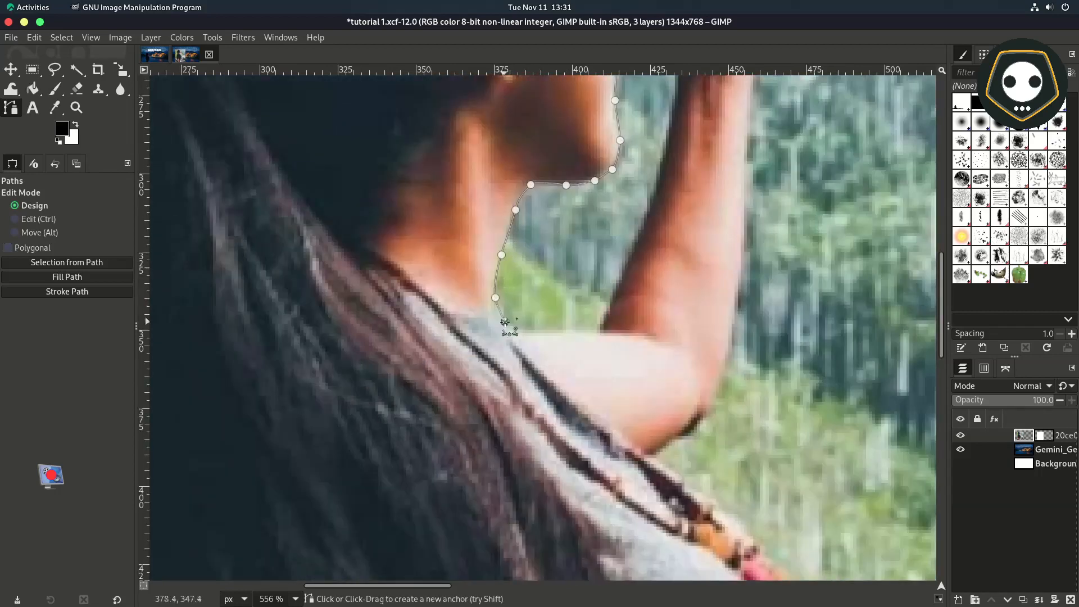
{"action": "left_click", "coordinate": [504, 322]}
{"action": "left_click", "coordinate": [532, 330]}
{"action": "left_click", "coordinate": [594, 331]}
Step: Trace the path up the inner side of the raised forearm and around the heel of the hand
{"action": "scroll", "coordinate": [614, 292], "scroll_direction": "up", "scroll_amount": 4}
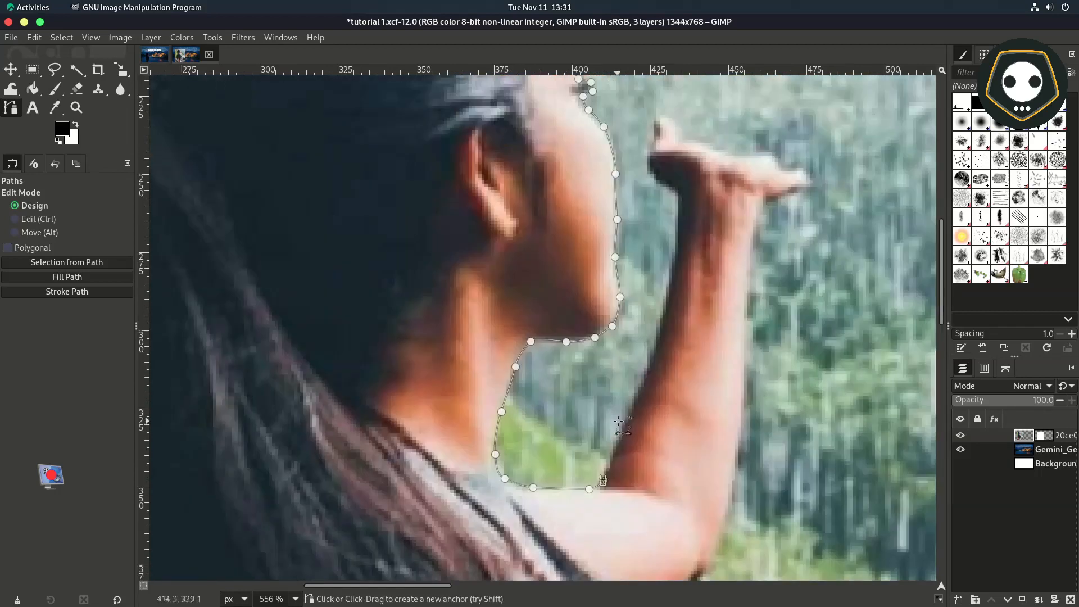
{"action": "left_click", "coordinate": [648, 366]}
{"action": "left_click", "coordinate": [667, 302]}
{"action": "left_click", "coordinate": [676, 246]}
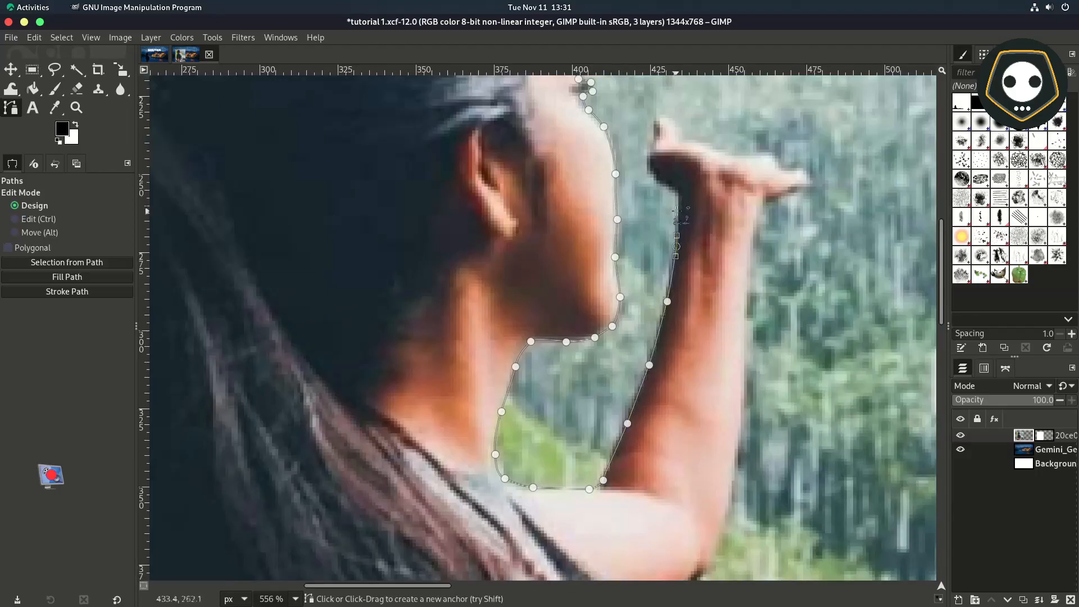
{"action": "left_click", "coordinate": [679, 201]}
{"action": "left_click", "coordinate": [670, 187]}
{"action": "left_click", "coordinate": [648, 167]}
Step: Continue the path around the thumb and onto the upper edge of the palm
{"action": "scroll", "coordinate": [647, 163], "scroll_direction": "up", "scroll_amount": 4}
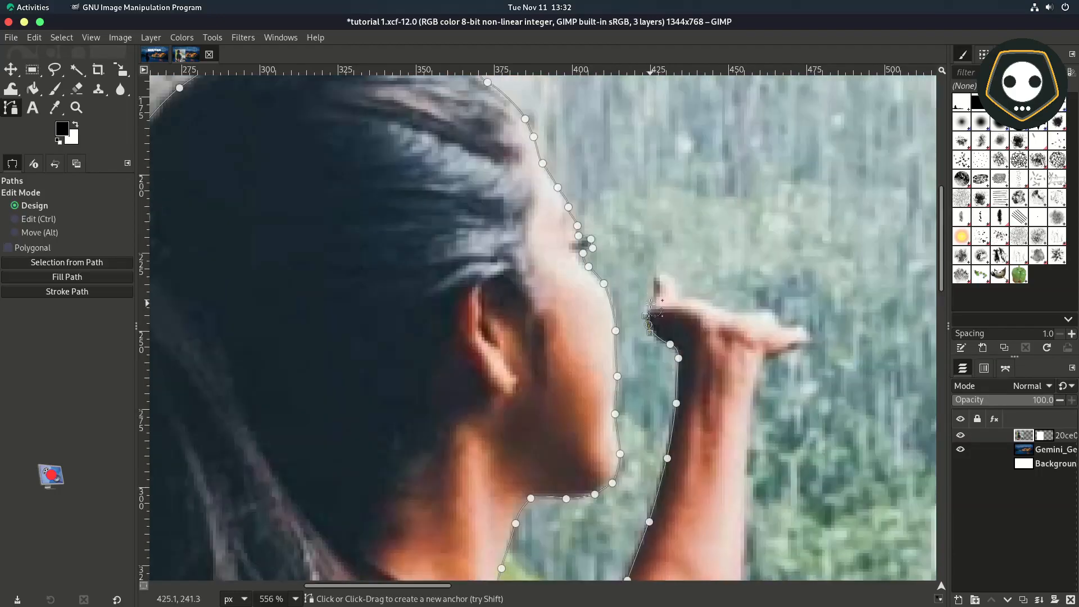
{"action": "left_click", "coordinate": [654, 271]}
{"action": "left_click", "coordinate": [671, 274]}
{"action": "left_click", "coordinate": [679, 287]}
{"action": "left_click", "coordinate": [693, 300]}
{"action": "left_click", "coordinate": [721, 308]}
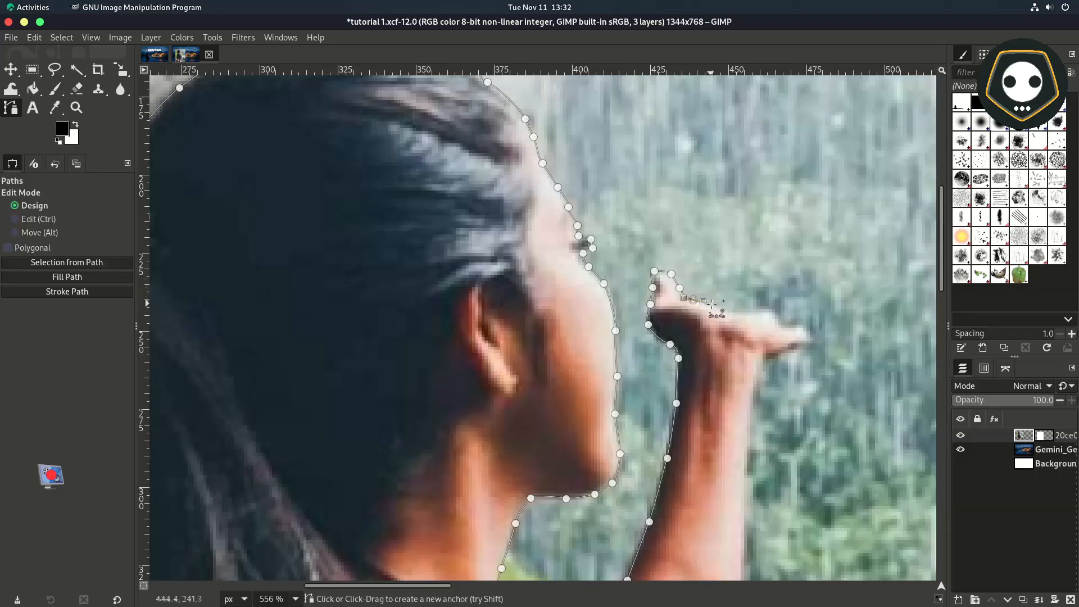
Step: Trace the path along the top of the fingers, around the fingertips and back under the hand
{"action": "left_click", "coordinate": [748, 313]}
{"action": "left_click", "coordinate": [772, 313]}
{"action": "left_click", "coordinate": [783, 321]}
{"action": "left_click", "coordinate": [802, 327]}
{"action": "left_click", "coordinate": [813, 338]}
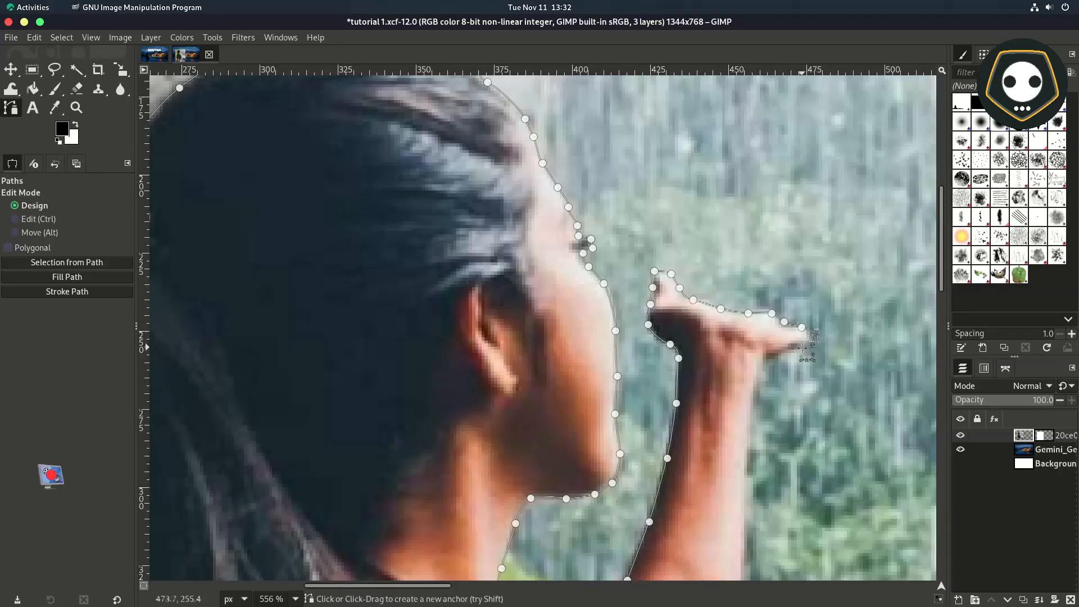
{"action": "left_click", "coordinate": [800, 349]}
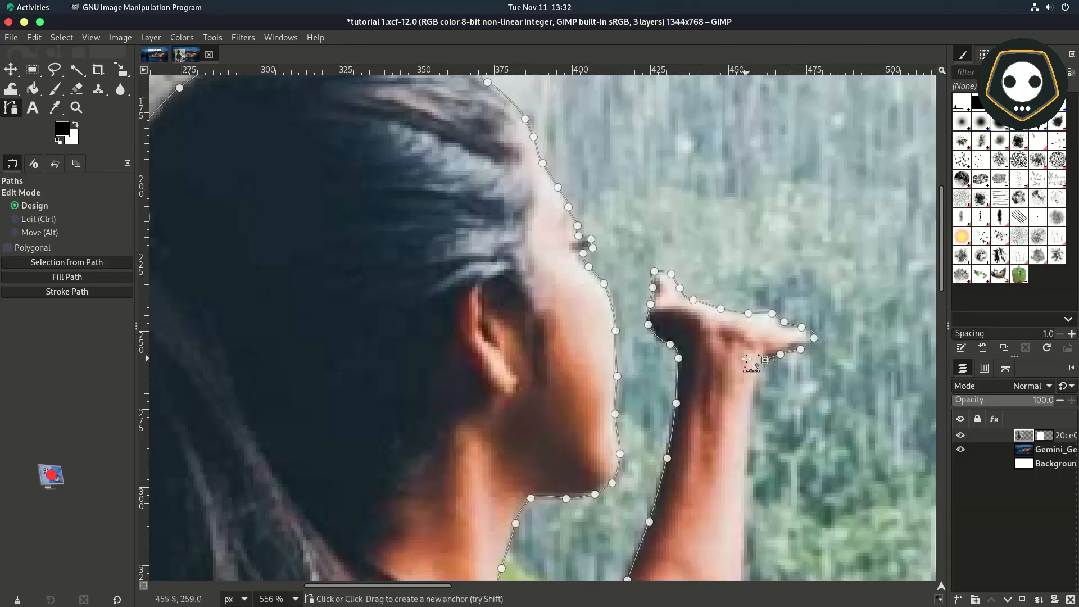
Step: Extend the path down the outer side of the raised forearm from the wrist
{"action": "scroll", "coordinate": [809, 363], "scroll_direction": "down", "scroll_amount": 4}
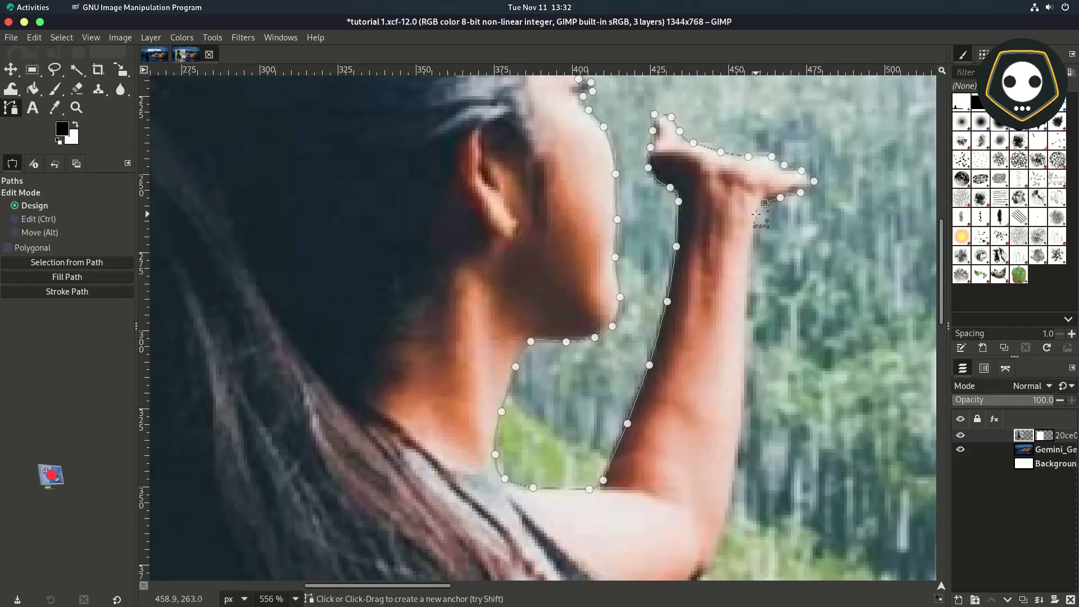
{"action": "left_click", "coordinate": [750, 268]}
{"action": "scroll", "coordinate": [747, 270], "scroll_direction": "down", "scroll_amount": 3}
{"action": "left_click", "coordinate": [746, 189]}
{"action": "left_click", "coordinate": [746, 217]}
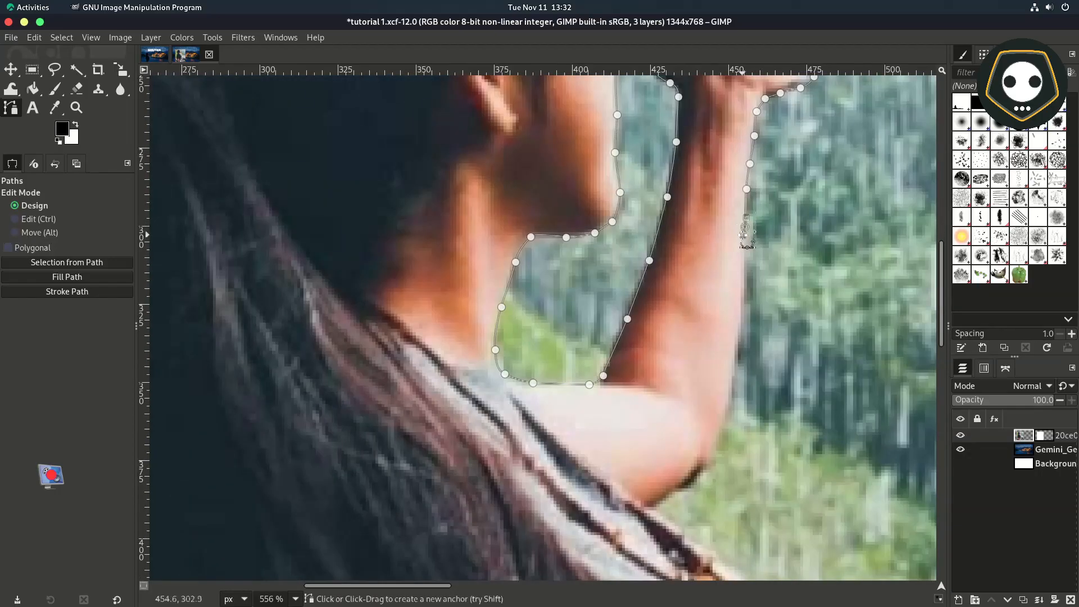
{"action": "left_click_drag", "start_coordinate": [743, 262], "coordinate": [743, 271]}
{"action": "left_click_drag", "start_coordinate": [744, 313], "coordinate": [742, 318]}
Step: Trace the path around the elbow and along the underside of the upper arm to the necklace
{"action": "scroll", "coordinate": [737, 368], "scroll_direction": "down", "scroll_amount": 2}
{"action": "left_click_drag", "start_coordinate": [739, 241], "coordinate": [739, 249]}
{"action": "left_click_drag", "start_coordinate": [732, 279], "coordinate": [705, 360]}
{"action": "left_click_drag", "start_coordinate": [689, 382], "coordinate": [650, 404]}
Step: Continue the path along the necklace, around its end bead and onto the front of the chest
{"action": "scroll", "coordinate": [660, 308], "scroll_direction": "down", "scroll_amount": 2}
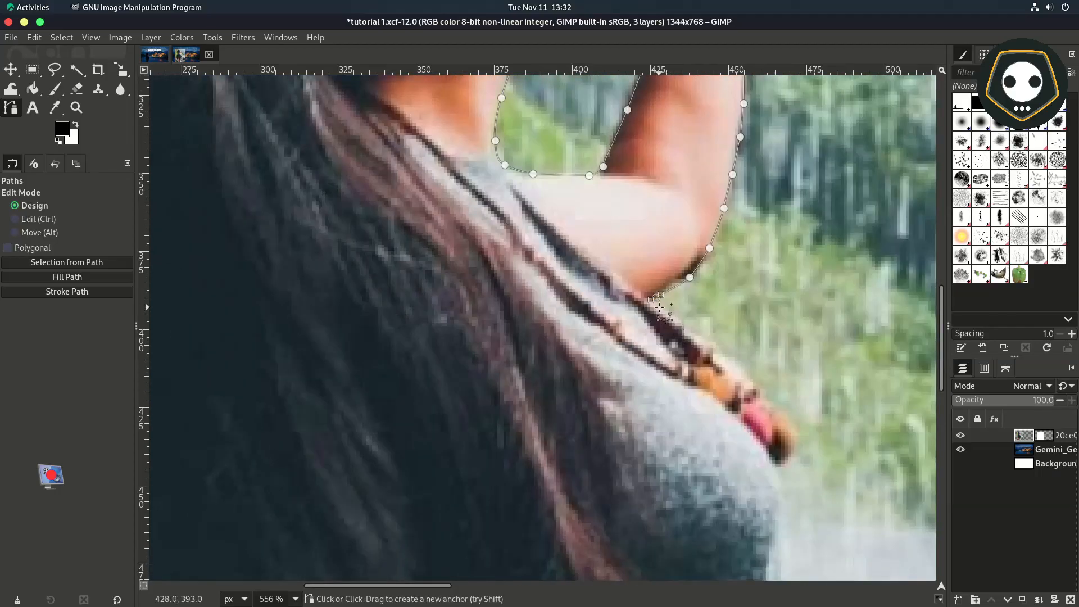
{"action": "left_click_drag", "start_coordinate": [660, 307], "coordinate": [664, 311]}
{"action": "left_click_drag", "start_coordinate": [706, 340], "coordinate": [711, 345]}
{"action": "scroll", "coordinate": [756, 387], "scroll_direction": "down", "scroll_amount": 3}
{"action": "left_click_drag", "start_coordinate": [750, 382], "coordinate": [799, 442]}
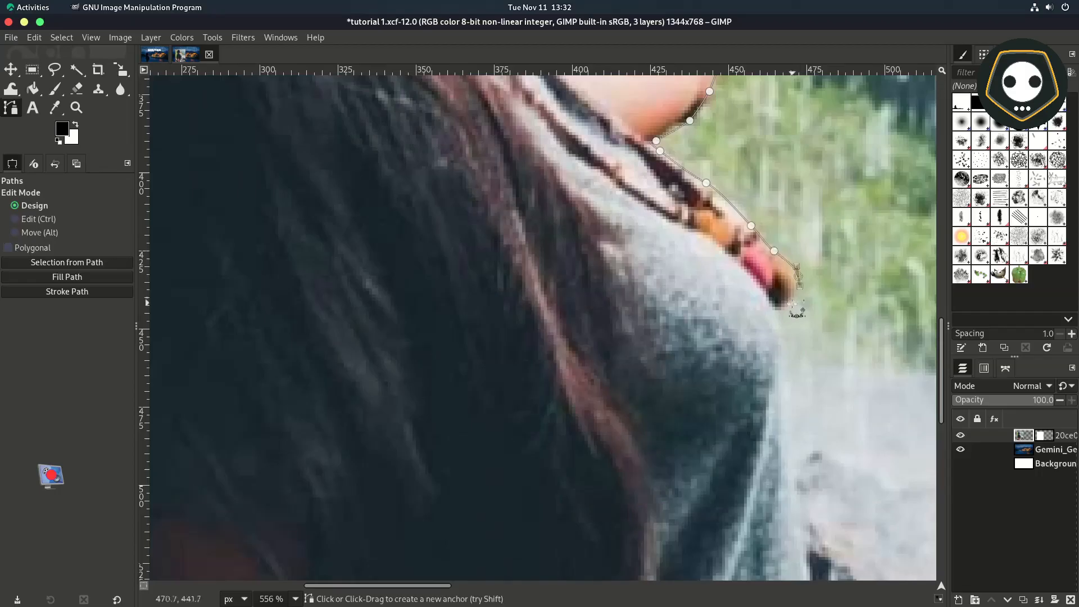
{"action": "left_click_drag", "start_coordinate": [785, 309], "coordinate": [783, 313]}
{"action": "left_click_drag", "start_coordinate": [777, 314], "coordinate": [790, 359]}
Step: Trace the path down the front of the grey shirt, around its lower corner and back along the hem
{"action": "scroll", "coordinate": [791, 364], "scroll_direction": "down", "scroll_amount": 5}
{"action": "left_click_drag", "start_coordinate": [793, 192], "coordinate": [796, 232]}
{"action": "scroll", "coordinate": [804, 261], "scroll_direction": "down", "scroll_amount": 4}
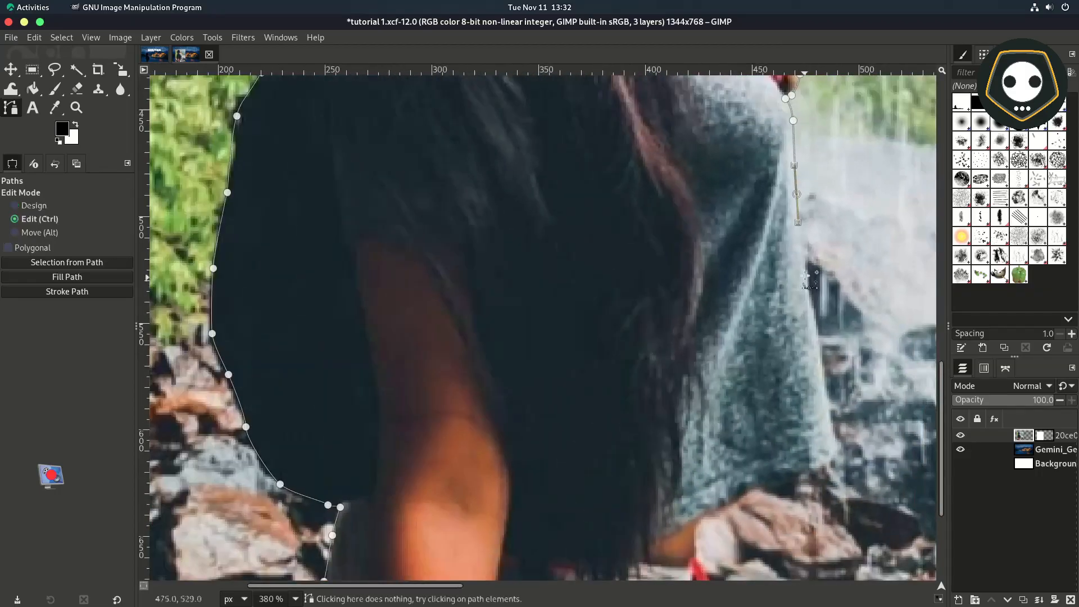
{"action": "left_click", "coordinate": [809, 288]}
{"action": "left_click_drag", "start_coordinate": [823, 364], "coordinate": [826, 387]}
{"action": "left_click", "coordinate": [834, 426]}
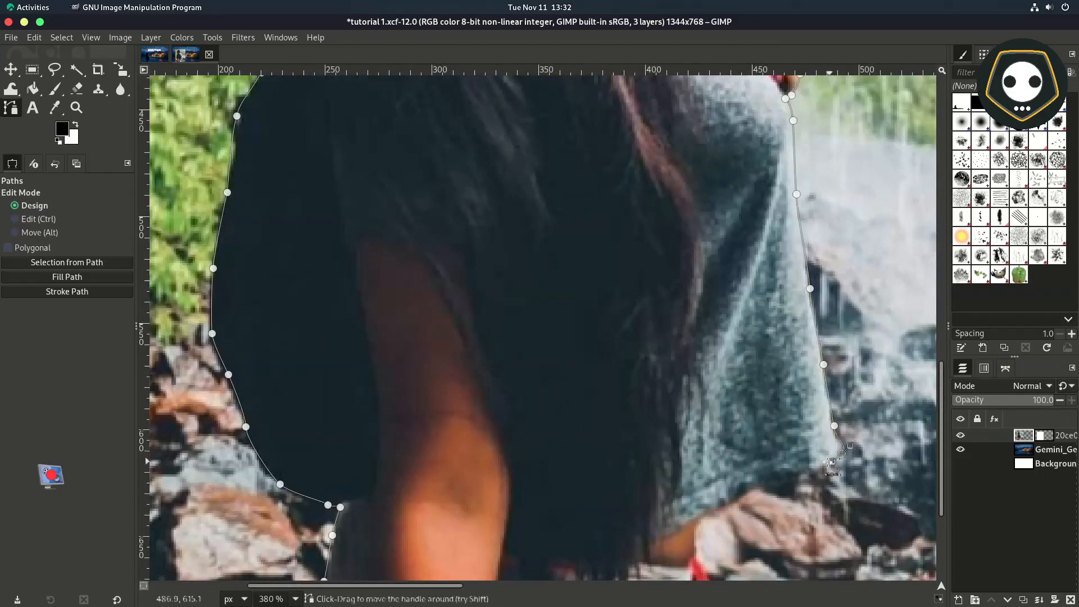
{"action": "left_click", "coordinate": [841, 453]}
{"action": "left_click", "coordinate": [804, 473]}
{"action": "left_click", "coordinate": [739, 495]}
Step: Extend the path from the shirt hem down past the waist and the red band to the trouser pocket
{"action": "scroll", "coordinate": [736, 497], "scroll_direction": "down", "scroll_amount": 4}
{"action": "left_click", "coordinate": [711, 305]}
{"action": "left_click", "coordinate": [696, 323]}
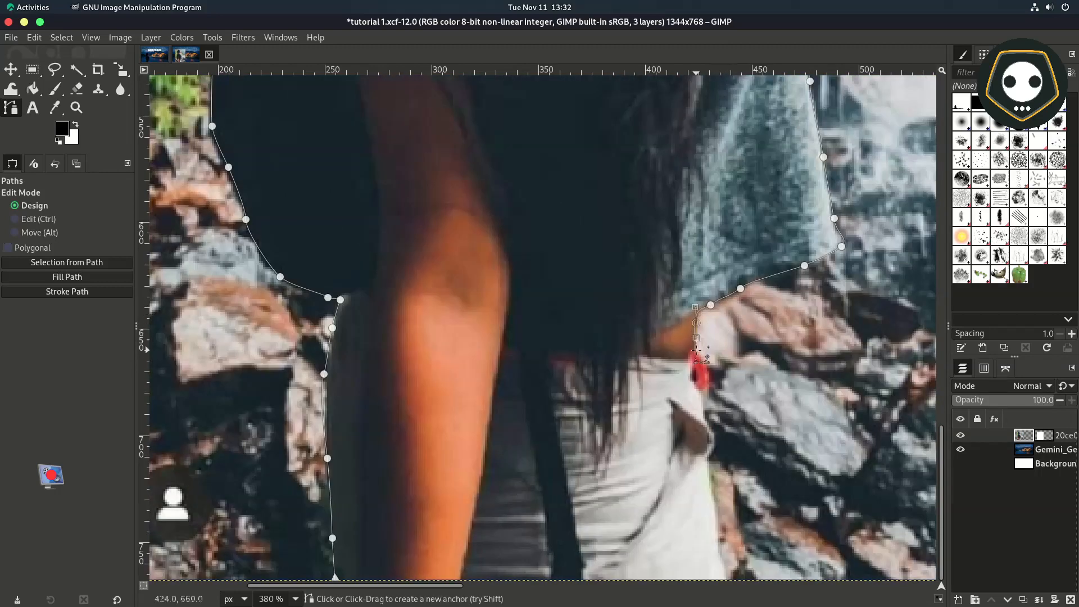
{"action": "left_click", "coordinate": [696, 351]}
{"action": "left_click", "coordinate": [696, 387]}
{"action": "left_click", "coordinate": [705, 414]}
{"action": "left_click", "coordinate": [711, 440]}
Step: Trace the path down the front of the trousers, past the photo's bottom edge and back beneath its starting point
{"action": "scroll", "coordinate": [716, 439], "scroll_direction": "down", "scroll_amount": 5}
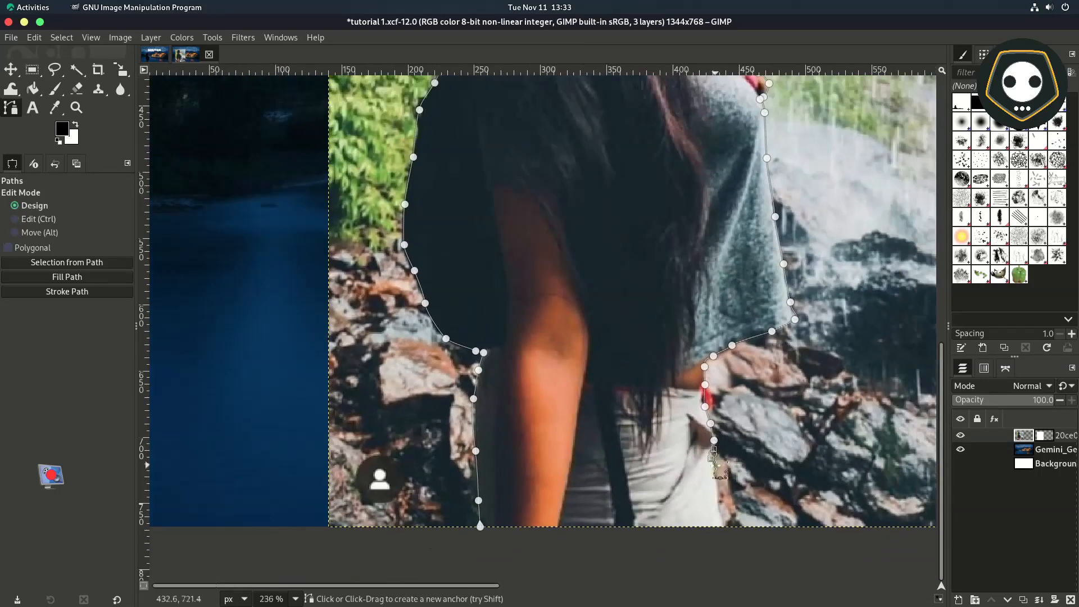
{"action": "left_click", "coordinate": [713, 473]}
{"action": "left_click", "coordinate": [717, 500]}
{"action": "left_click", "coordinate": [725, 523]}
{"action": "left_click", "coordinate": [723, 538]}
{"action": "left_click", "coordinate": [511, 544]}
{"action": "left_click", "coordinate": [482, 542]}
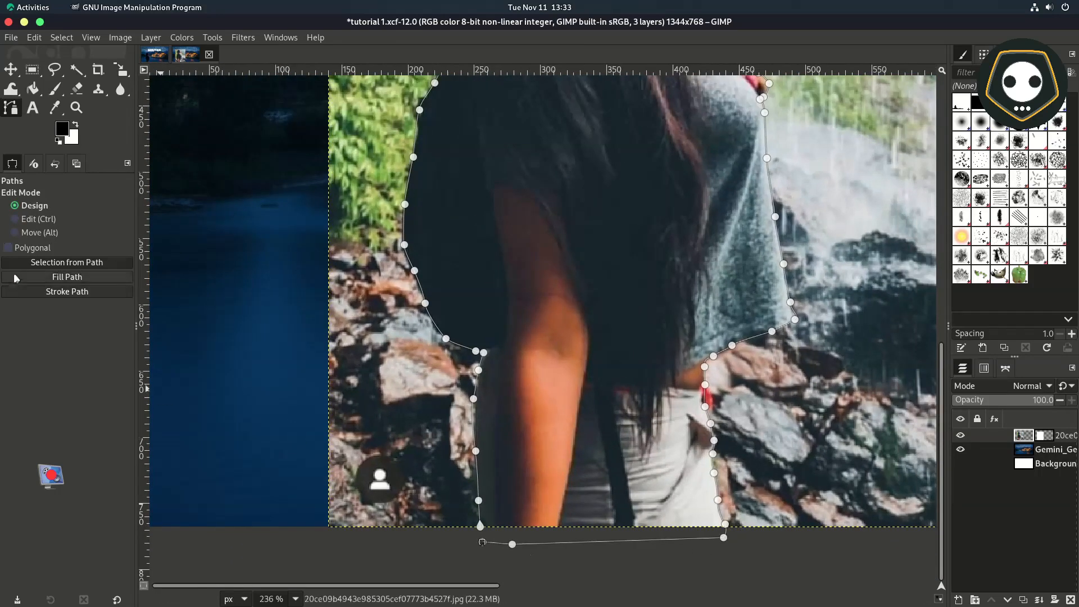
Step: Convert the completed path around the woman into a selection
{"action": "left_click", "coordinate": [48, 262]}
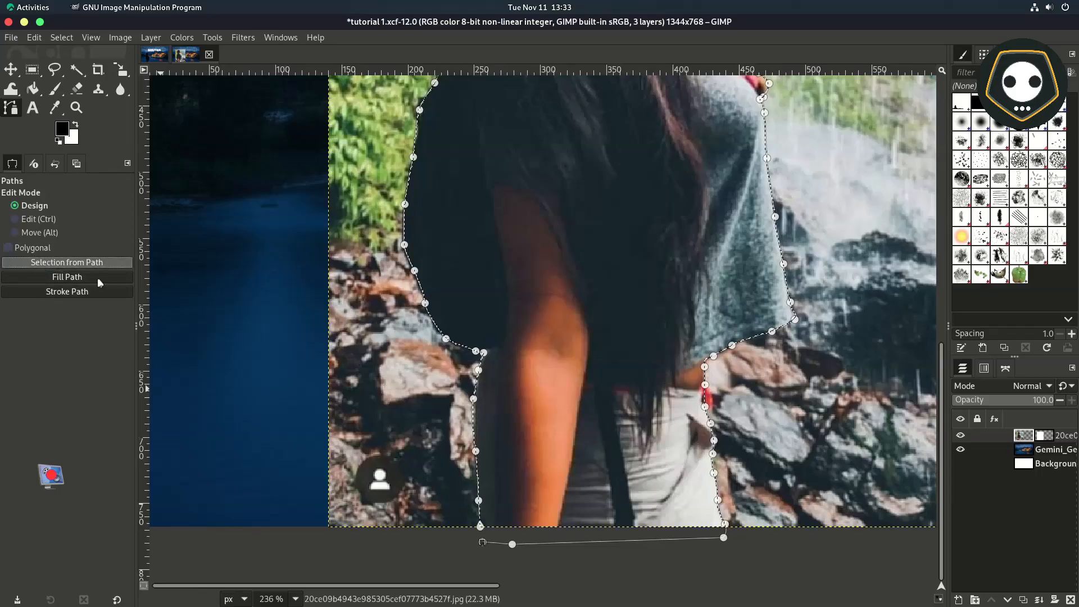
{"action": "scroll", "coordinate": [507, 328], "scroll_direction": "up", "scroll_amount": 3}
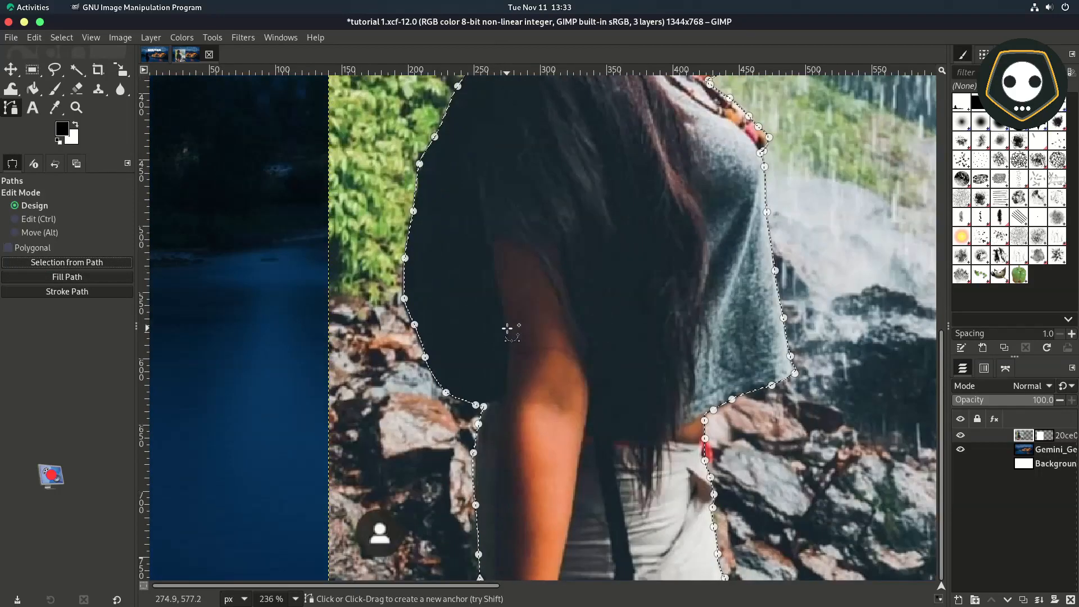
{"action": "scroll", "coordinate": [507, 345], "scroll_direction": "up", "scroll_amount": 10}
{"action": "scroll", "coordinate": [505, 351], "scroll_direction": "down", "scroll_amount": 4}
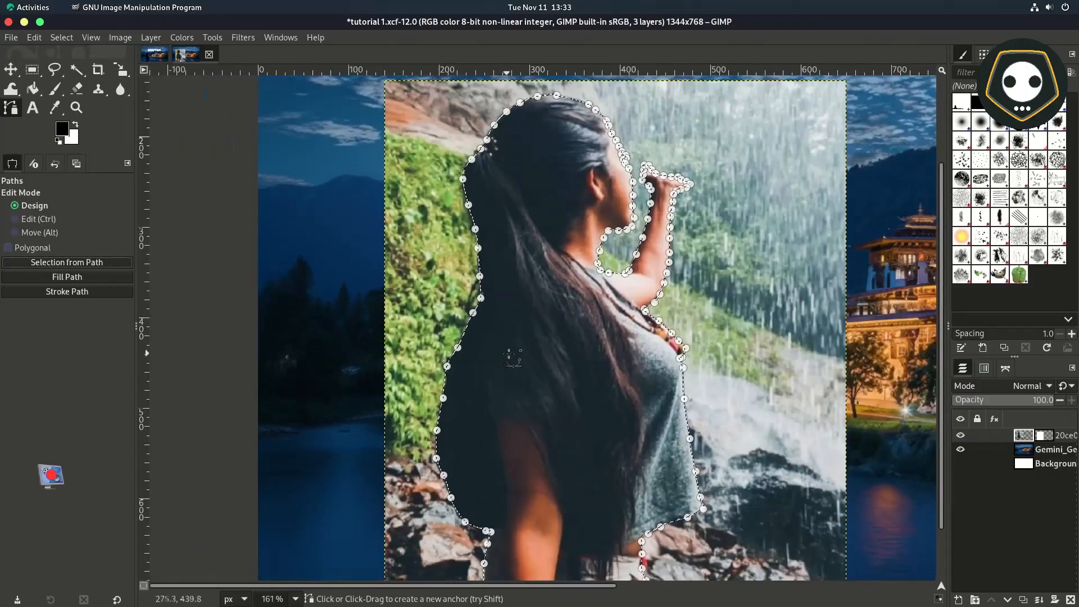
{"action": "scroll", "coordinate": [549, 354], "scroll_direction": "down", "scroll_amount": 1}
{"action": "scroll", "coordinate": [549, 355], "scroll_direction": "up", "scroll_amount": 3}
{"action": "scroll", "coordinate": [549, 354], "scroll_direction": "down", "scroll_amount": 1}
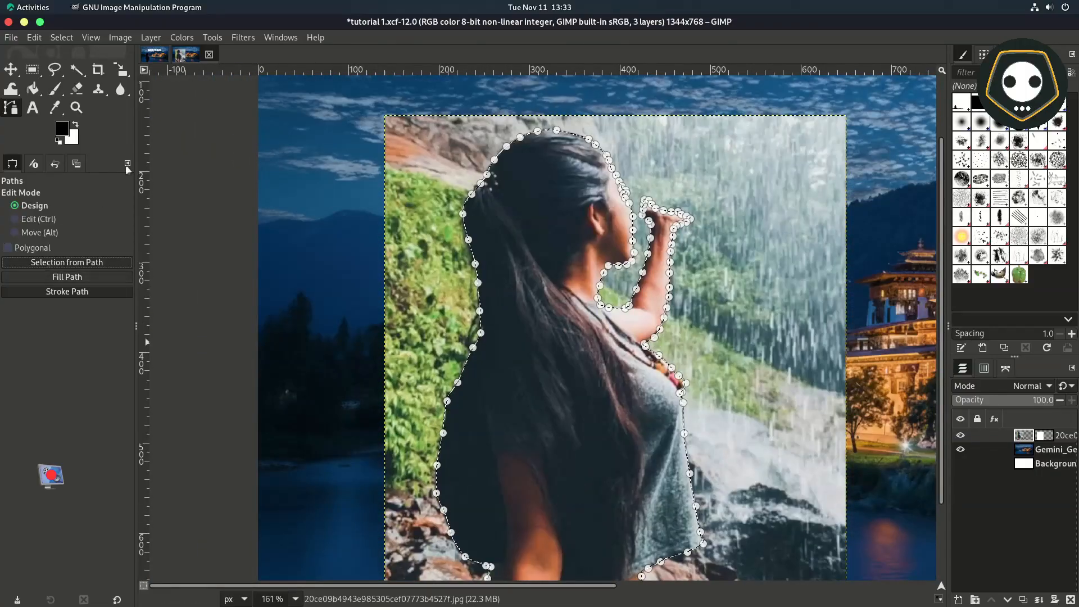
Step: Feather the silhouette selection by 1 px and invert it to cover everything around the woman
{"action": "left_click", "coordinate": [62, 38]}
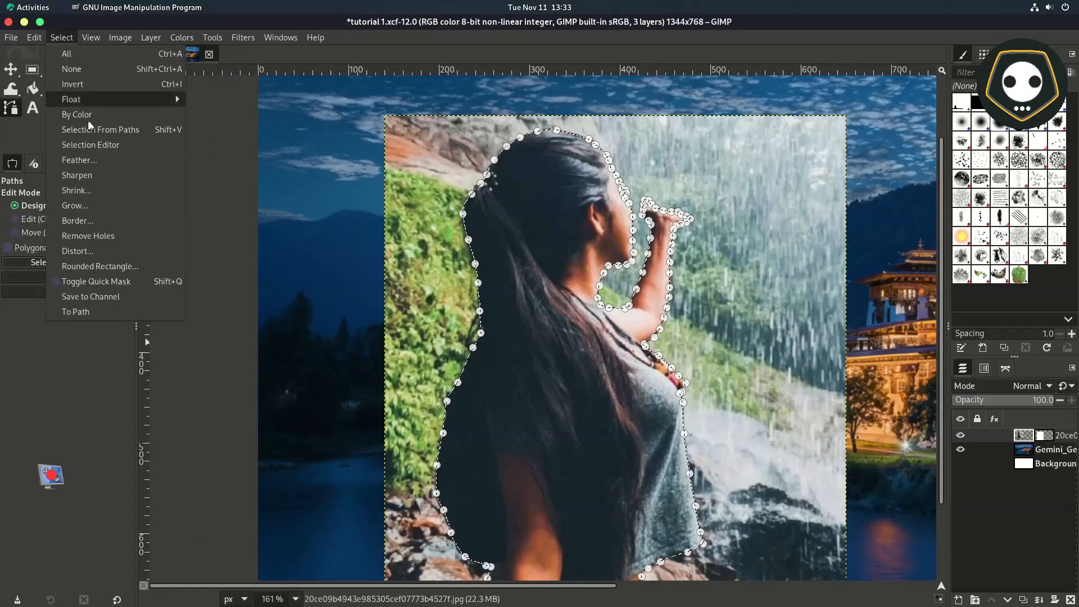
{"action": "left_click", "coordinate": [86, 160]}
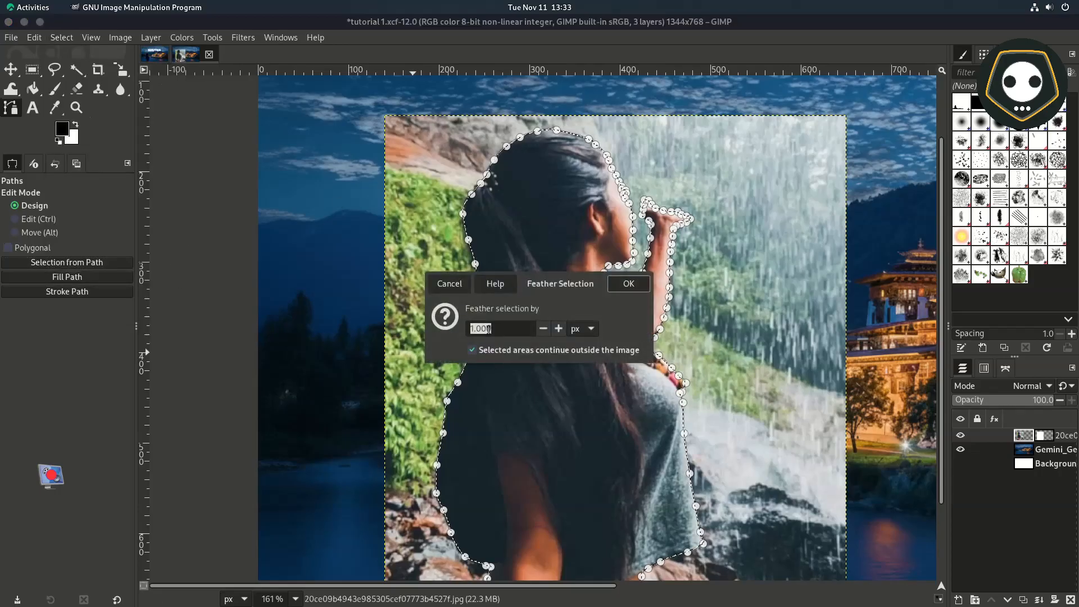
{"action": "left_click", "coordinate": [629, 286]}
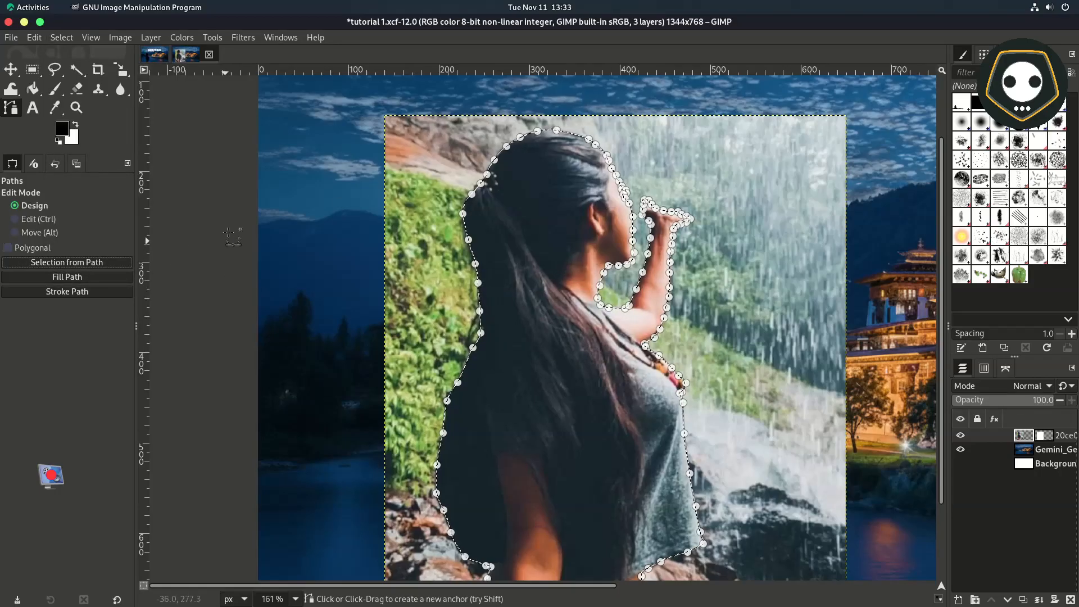
{"action": "left_click", "coordinate": [63, 38]}
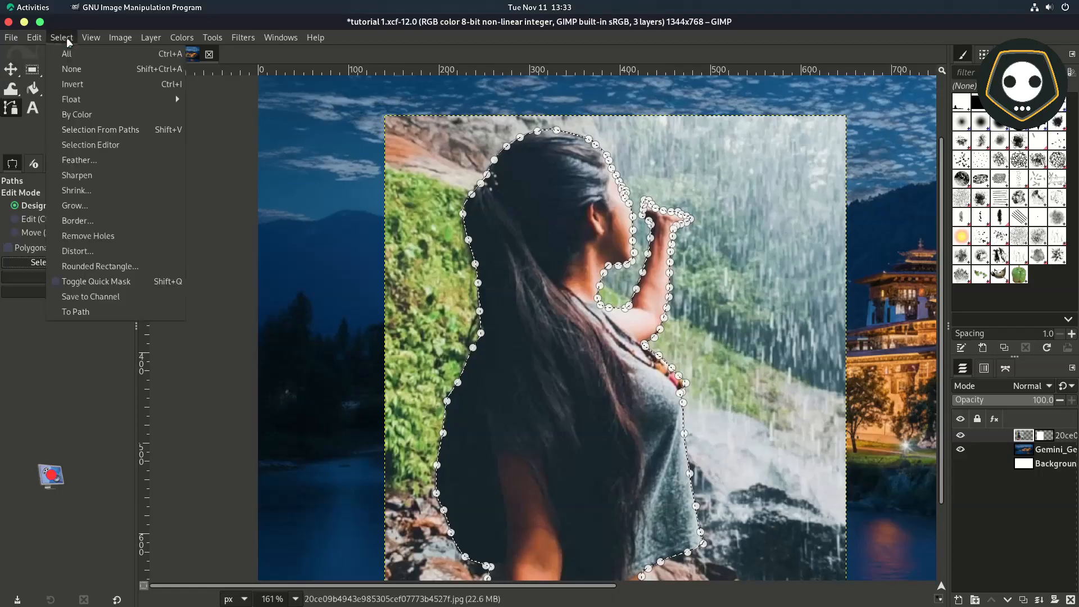
{"action": "left_click", "coordinate": [73, 90]}
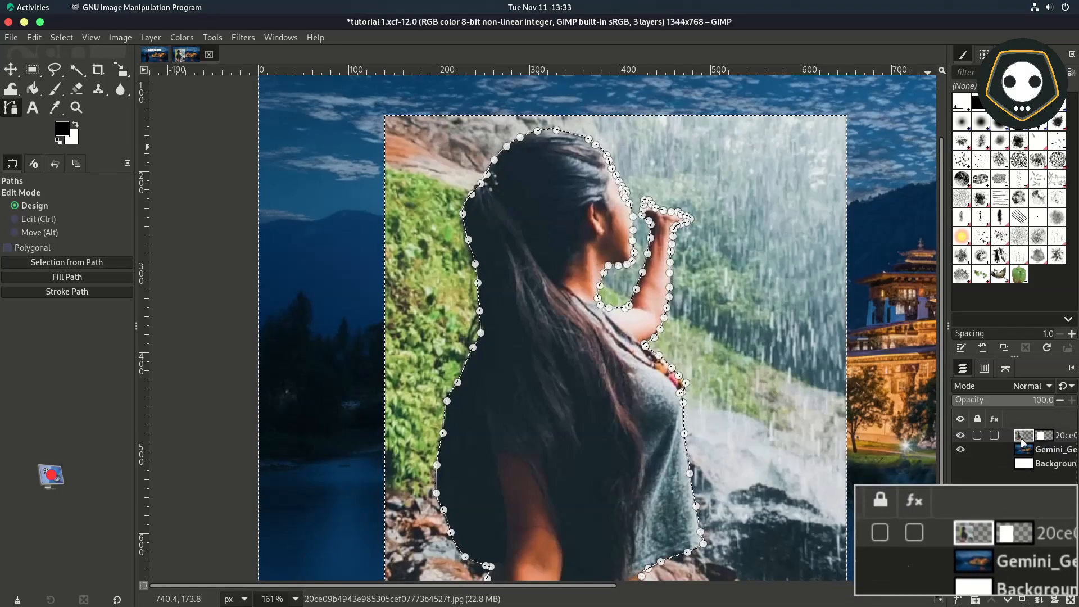
Step: Fill the inverted selection on the photo layer's mask with black to hide the waterfall background around the woman
{"action": "left_click", "coordinate": [1043, 435]}
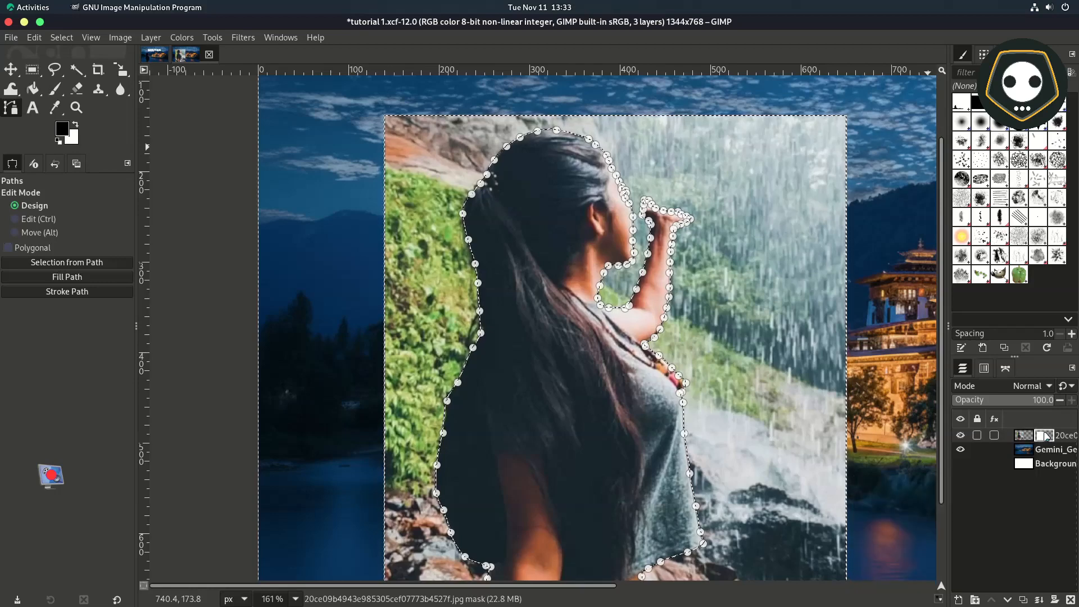
{"action": "scroll", "coordinate": [538, 322], "scroll_direction": "down", "scroll_amount": 4, "text": "ctrl"}
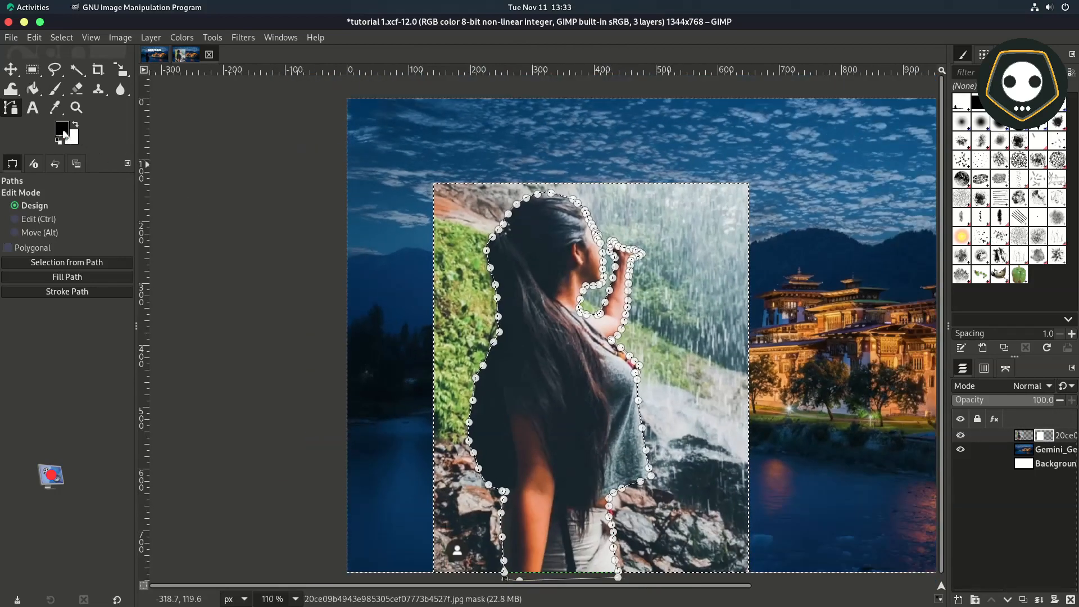
{"action": "left_click", "coordinate": [77, 126]}
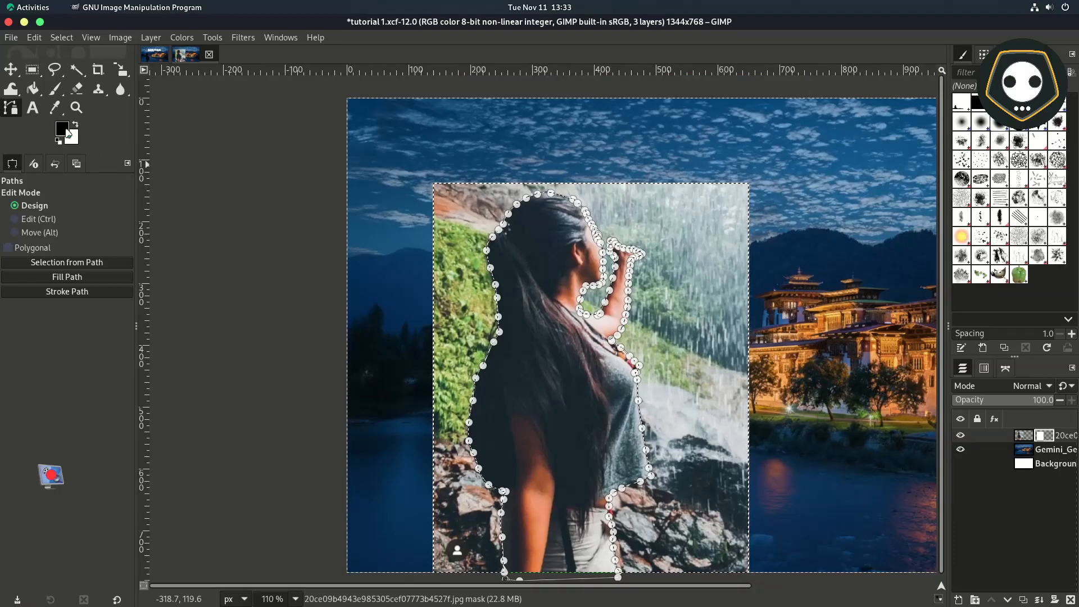
{"action": "left_click_drag", "start_coordinate": [62, 129], "coordinate": [671, 237]}
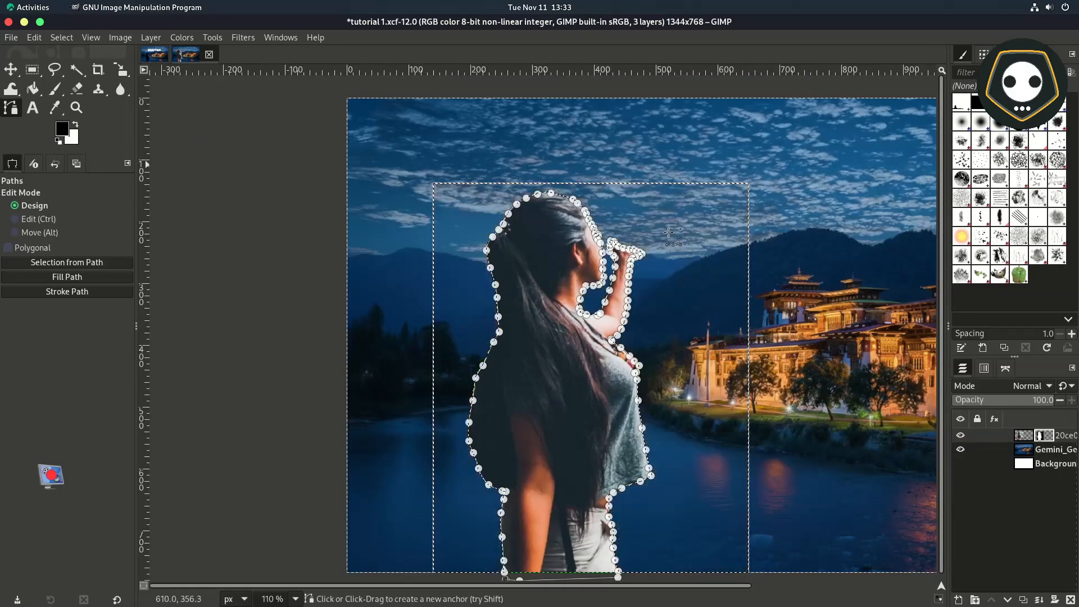
Step: Switch to the Move tool and clear the selection
{"action": "left_click", "coordinate": [15, 72]}
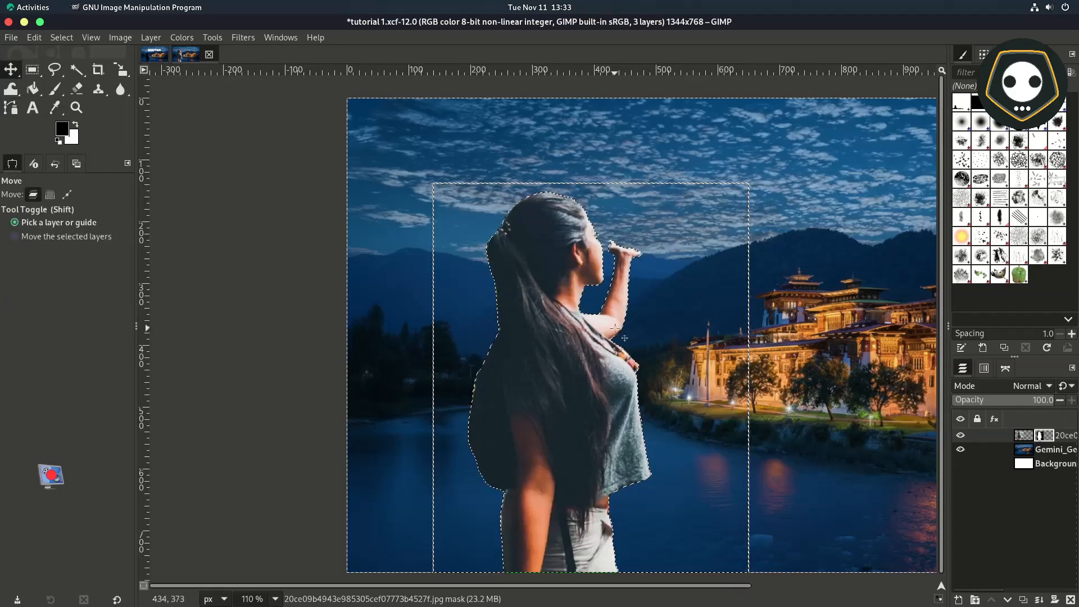
{"action": "left_click", "coordinate": [62, 37]}
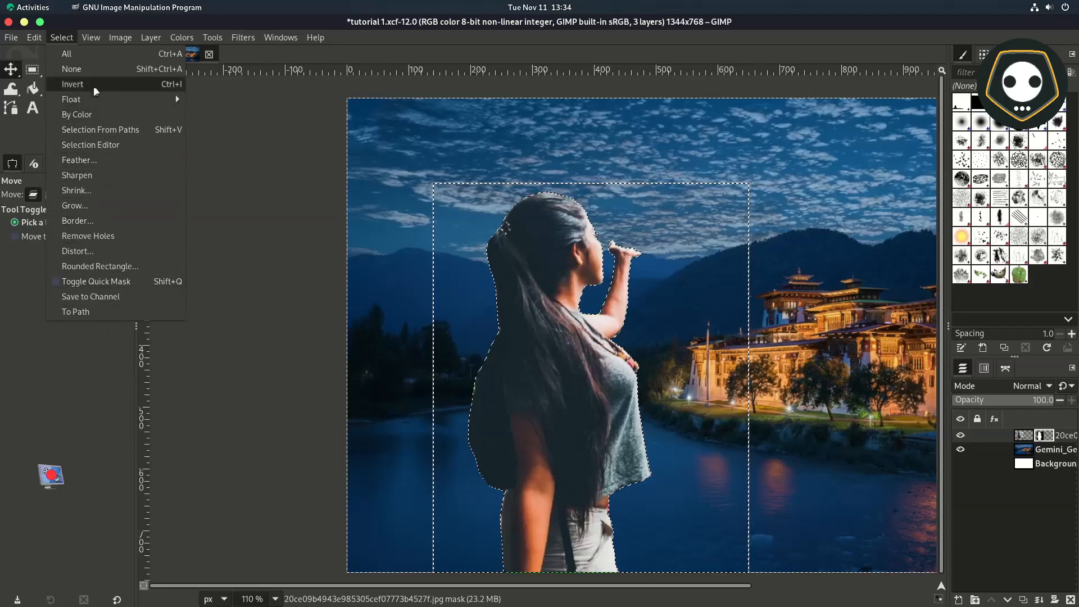
{"action": "left_click", "coordinate": [77, 74]}
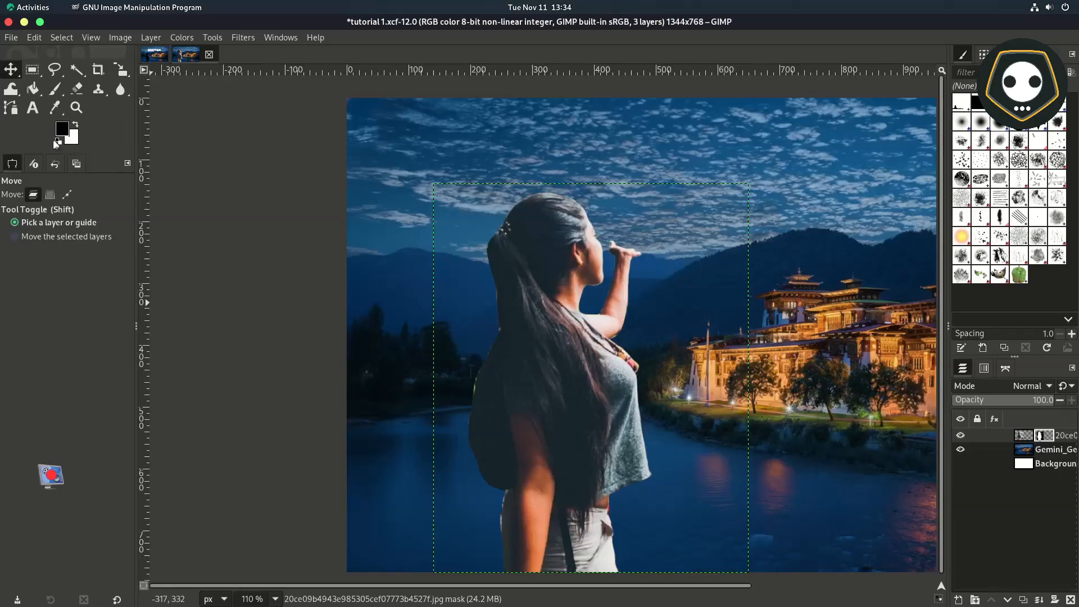
Step: Paint black on the mask with the Paintbrush at size 10 to clean the edge where the backpack meets the trousers
{"action": "left_click", "coordinate": [55, 88]}
{"action": "scroll", "coordinate": [499, 527], "scroll_direction": "up", "scroll_amount": 2}
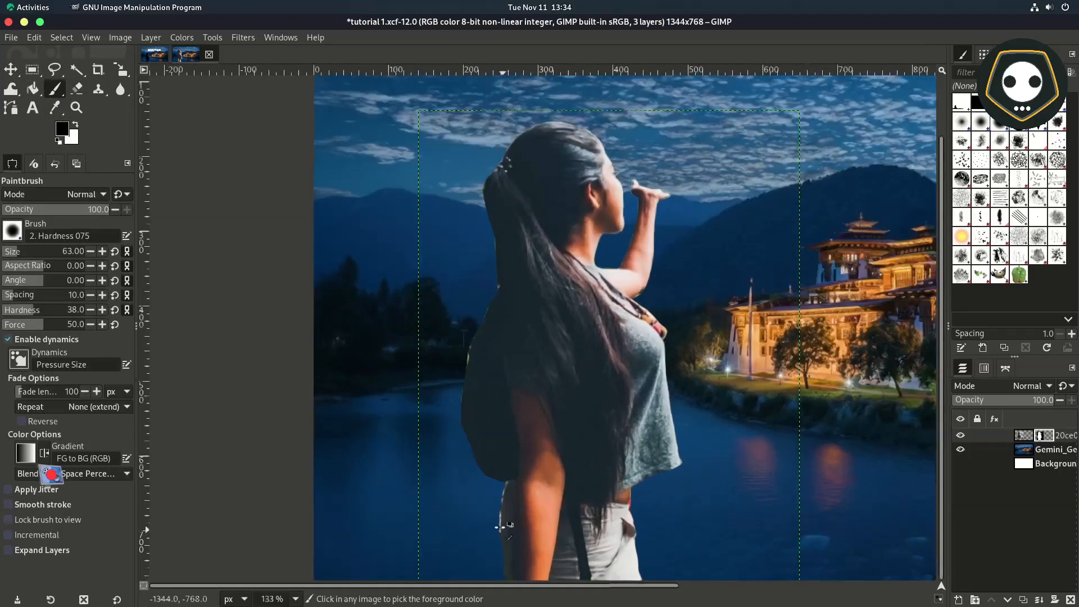
{"action": "left_click", "coordinate": [12, 230]}
{"action": "left_click", "coordinate": [128, 128]}
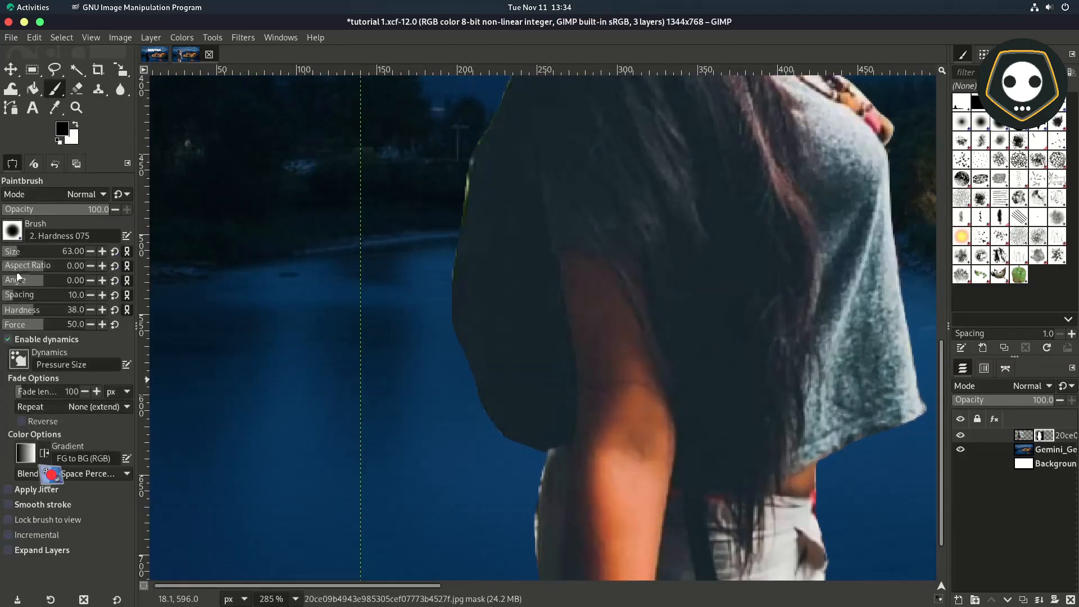
{"action": "scroll", "coordinate": [12, 251], "scroll_direction": "down", "scroll_amount": 3}
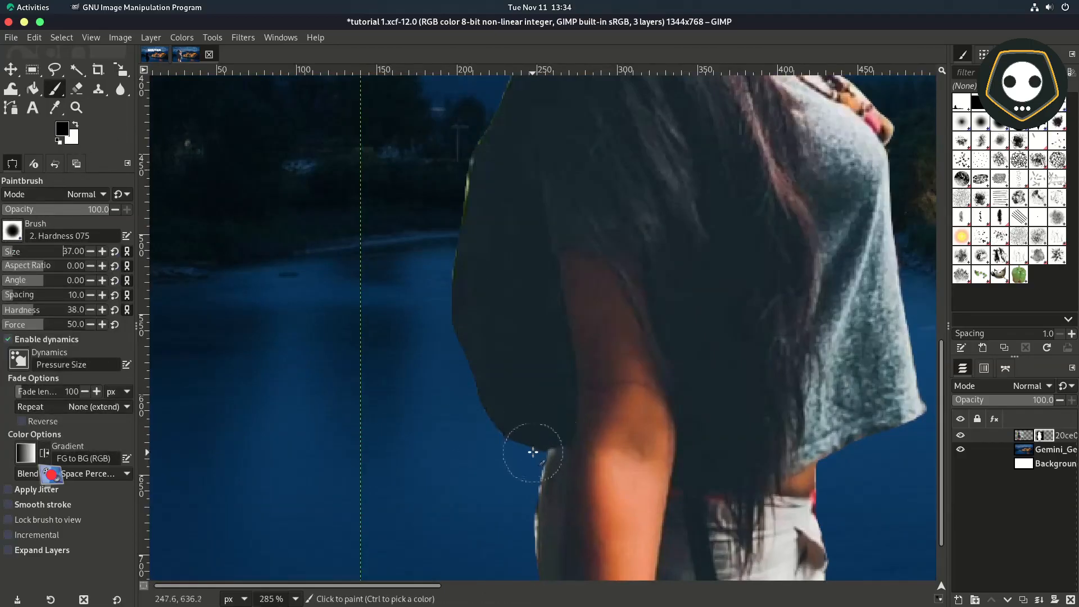
{"action": "scroll", "coordinate": [11, 253], "scroll_direction": "down", "scroll_amount": 20}
{"action": "mouse_move", "coordinate": [549, 453]}
{"action": "left_mouse_down"}
{"action": "mouse_move", "coordinate": [532, 562]}
{"action": "mouse_move", "coordinate": [543, 451]}
{"action": "left_mouse_up"}
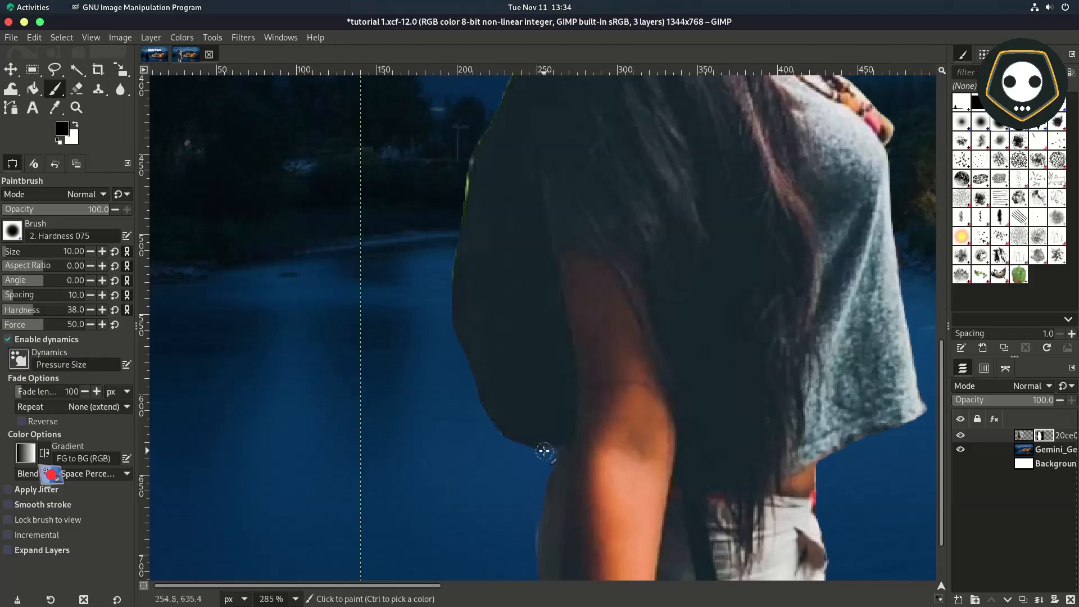
Step: Paint out the green fringe along the back of the backpack and hair on the mask, and save the image
{"action": "scroll", "coordinate": [458, 254], "scroll_direction": "up", "scroll_amount": 5}
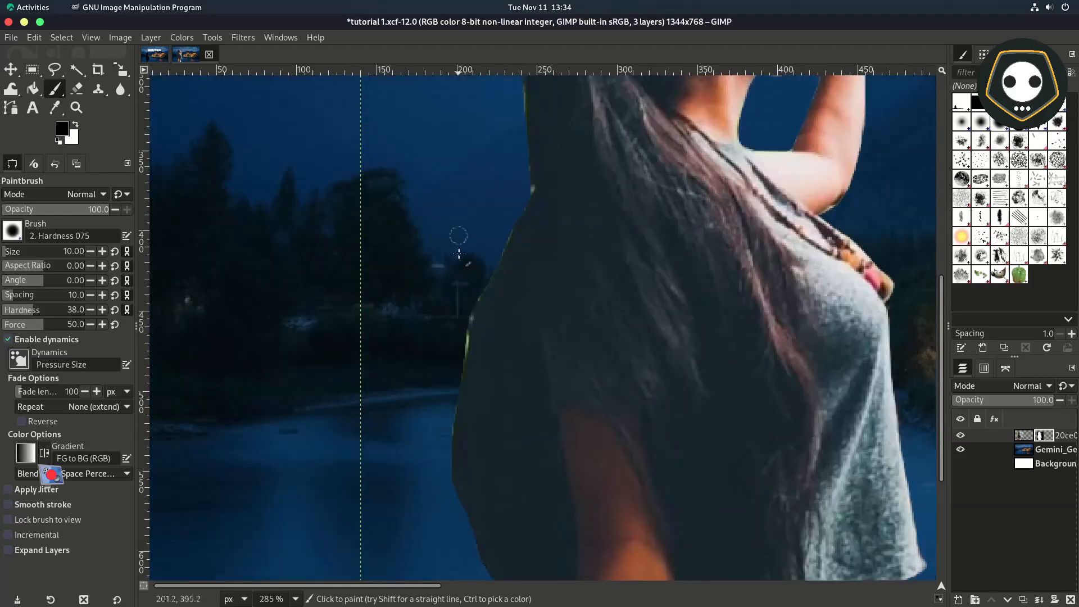
{"action": "left_click_drag", "start_coordinate": [466, 308], "coordinate": [454, 383]}
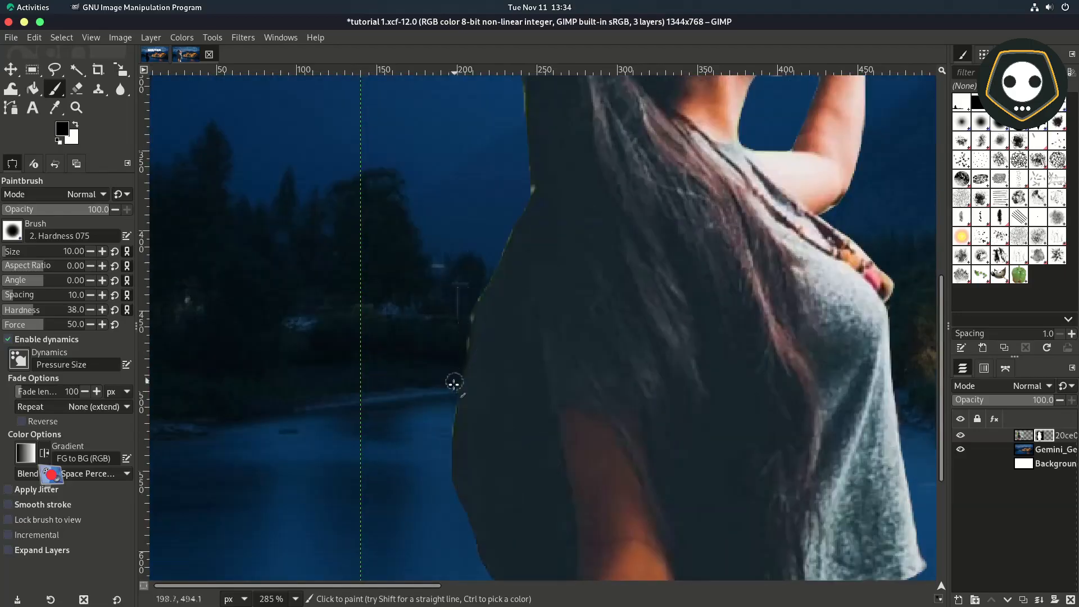
{"action": "scroll", "coordinate": [531, 189], "scroll_direction": "up", "scroll_amount": 6}
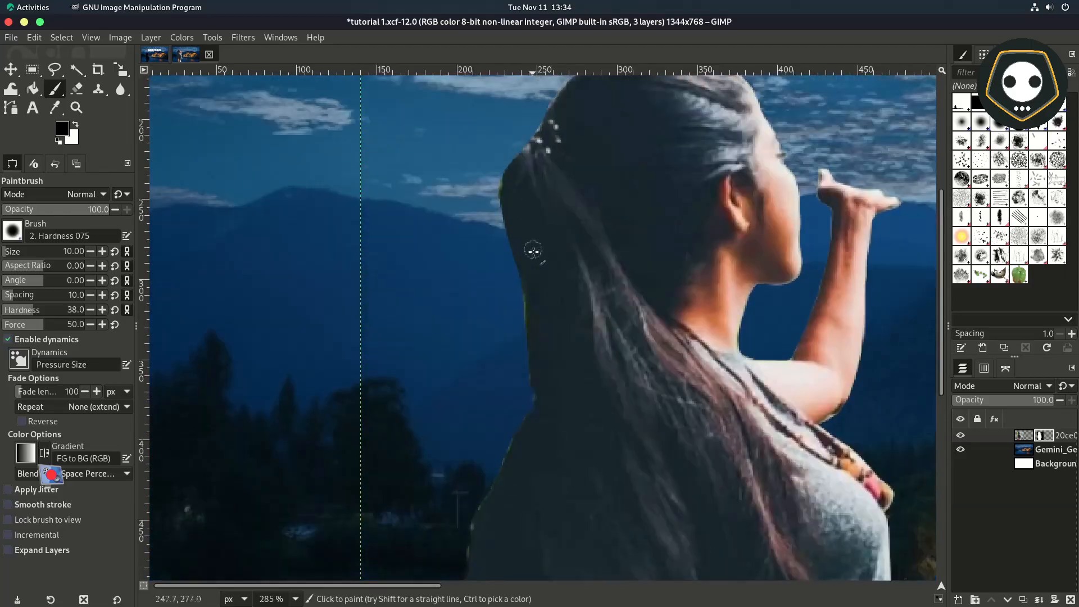
{"action": "left_click_drag", "start_coordinate": [524, 297], "coordinate": [520, 330]}
{"action": "scroll", "coordinate": [539, 200], "scroll_direction": "up", "scroll_amount": 2}
{"action": "scroll", "coordinate": [618, 319], "scroll_direction": "down", "scroll_amount": 4}
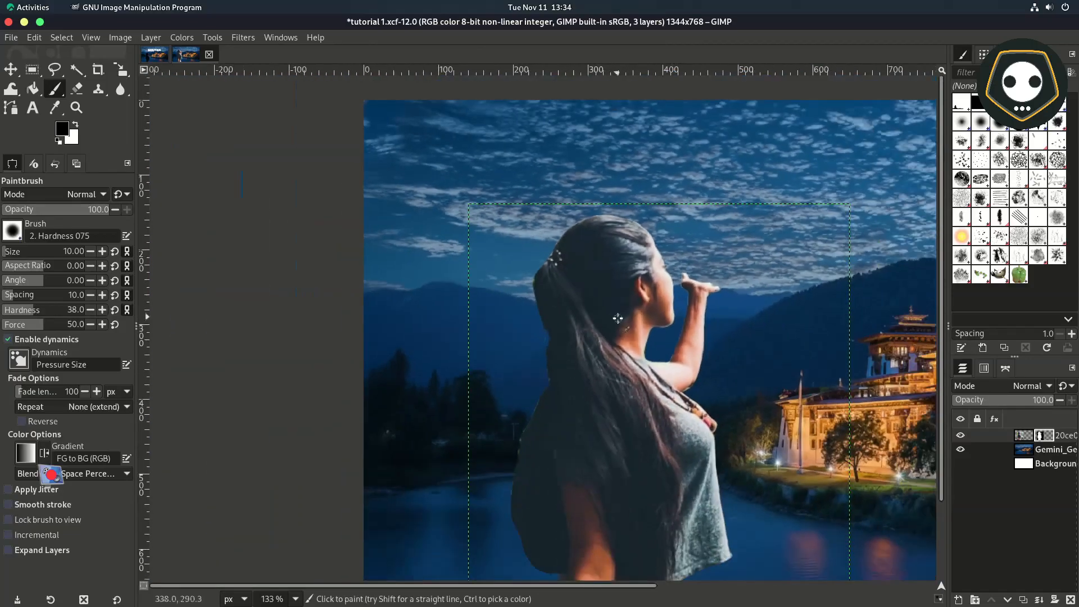
{"action": "scroll", "coordinate": [617, 319], "scroll_direction": "down", "scroll_amount": 2}
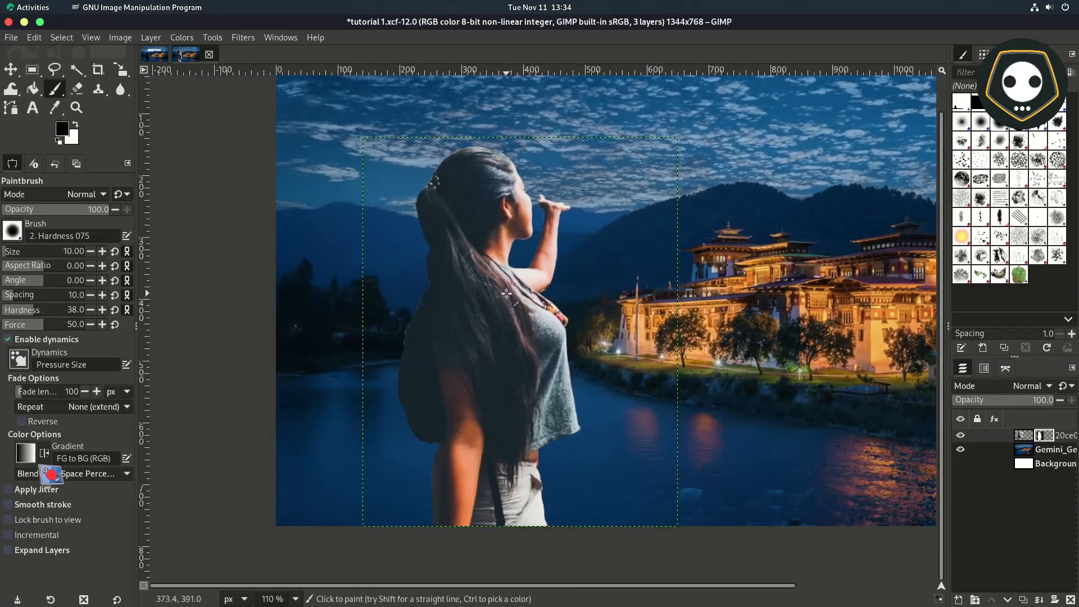
{"action": "key", "text": "ctrl+s"}
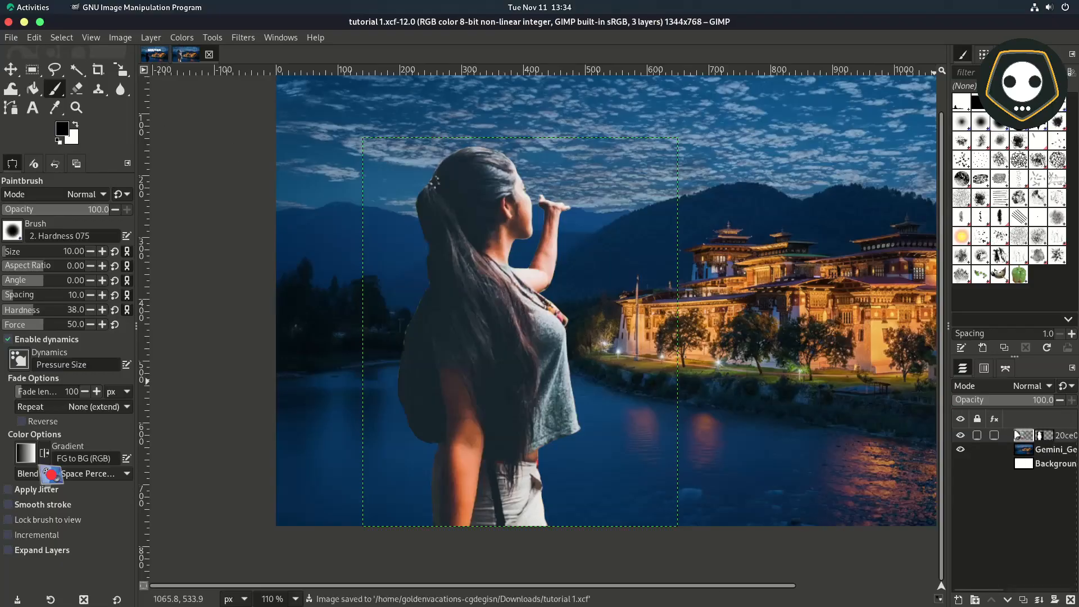
Step: Darken the woman's photo layer with Levels, setting the Value channel's low input to 20 and gamma to 1.02
{"action": "left_click", "coordinate": [181, 38]}
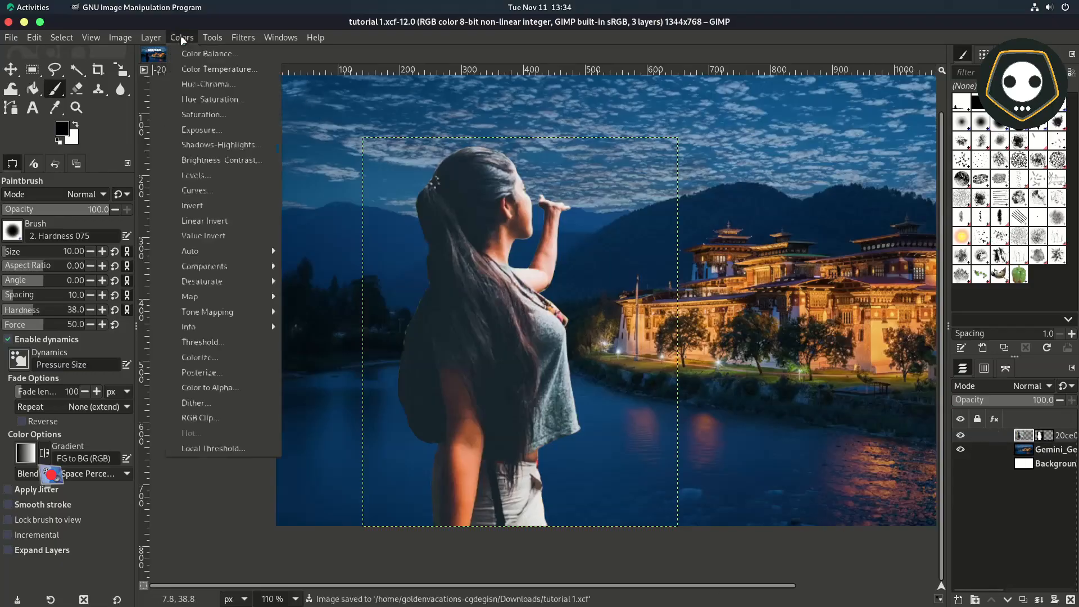
{"action": "left_click", "coordinate": [194, 175]}
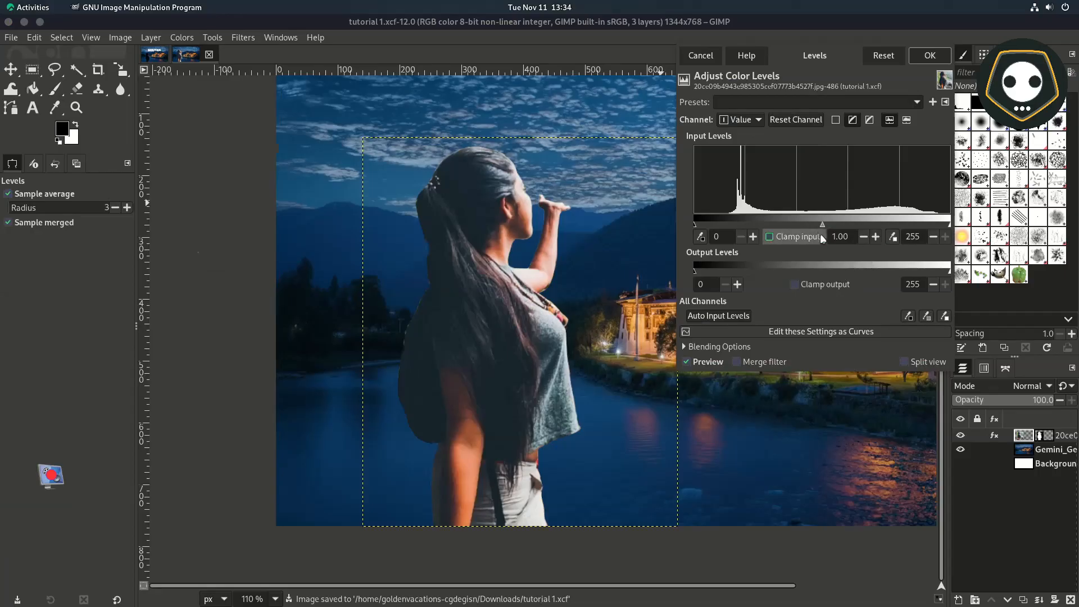
{"action": "left_click_drag", "start_coordinate": [821, 224], "coordinate": [799, 228]}
{"action": "left_click_drag", "start_coordinate": [777, 50], "coordinate": [795, 118]}
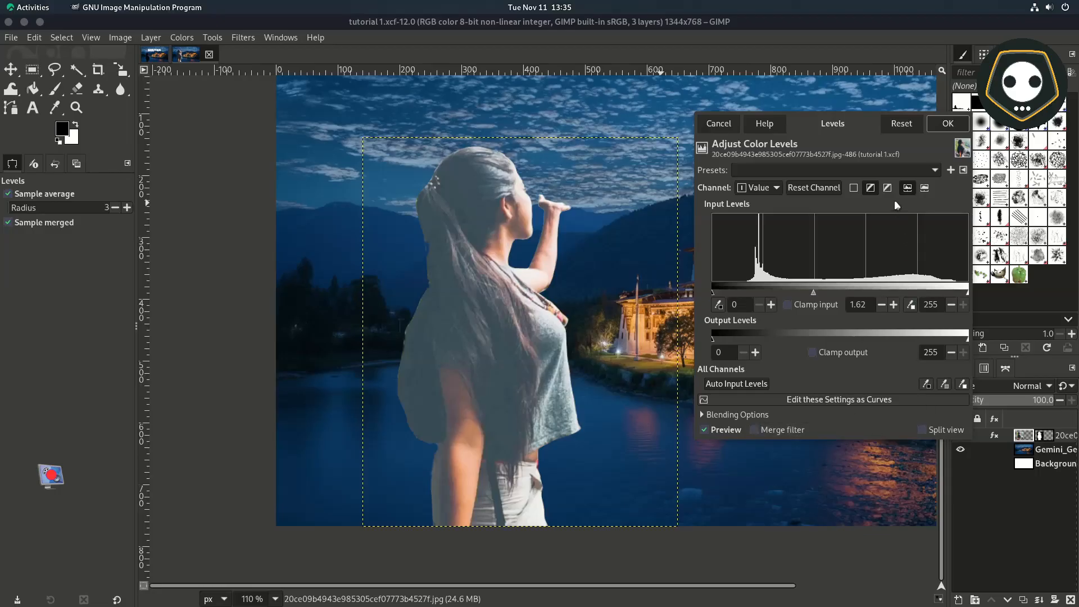
{"action": "left_click", "coordinate": [813, 187]}
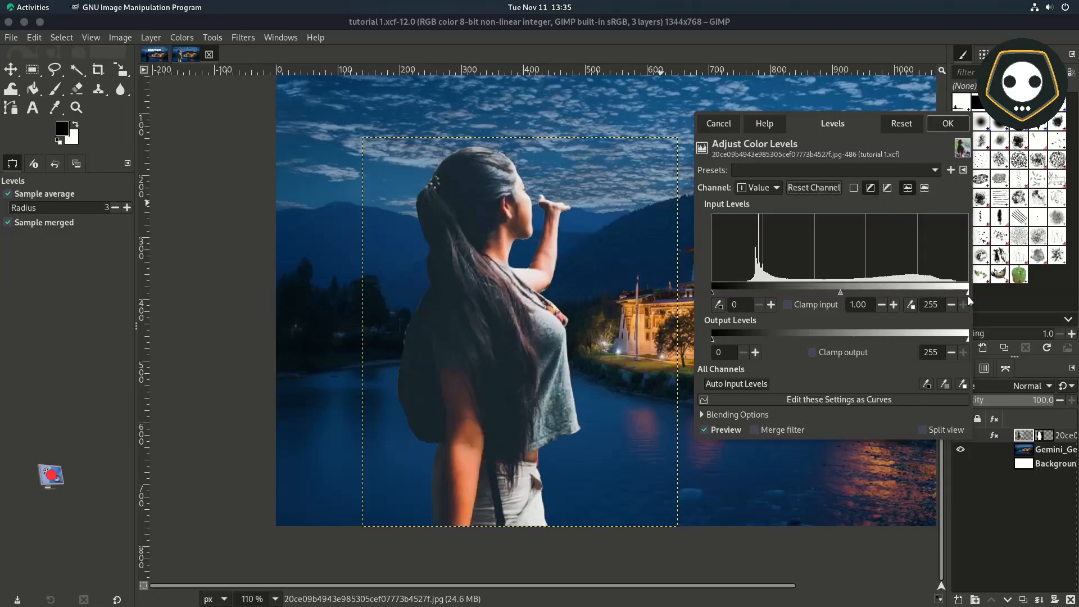
{"action": "mouse_move", "coordinate": [961, 292]}
{"action": "left_mouse_down"}
{"action": "mouse_move", "coordinate": [927, 293]}
{"action": "mouse_move", "coordinate": [968, 292]}
{"action": "left_mouse_up"}
{"action": "mouse_move", "coordinate": [837, 292]}
{"action": "left_mouse_down"}
{"action": "mouse_move", "coordinate": [854, 291]}
{"action": "mouse_move", "coordinate": [838, 291]}
{"action": "left_mouse_up"}
{"action": "mouse_move", "coordinate": [714, 292]}
{"action": "left_mouse_down"}
{"action": "mouse_move", "coordinate": [759, 292]}
{"action": "mouse_move", "coordinate": [731, 292]}
{"action": "left_mouse_up"}
{"action": "mouse_move", "coordinate": [847, 291]}
{"action": "left_mouse_down"}
{"action": "mouse_move", "coordinate": [826, 291]}
{"action": "mouse_move", "coordinate": [849, 290]}
{"action": "left_mouse_up"}
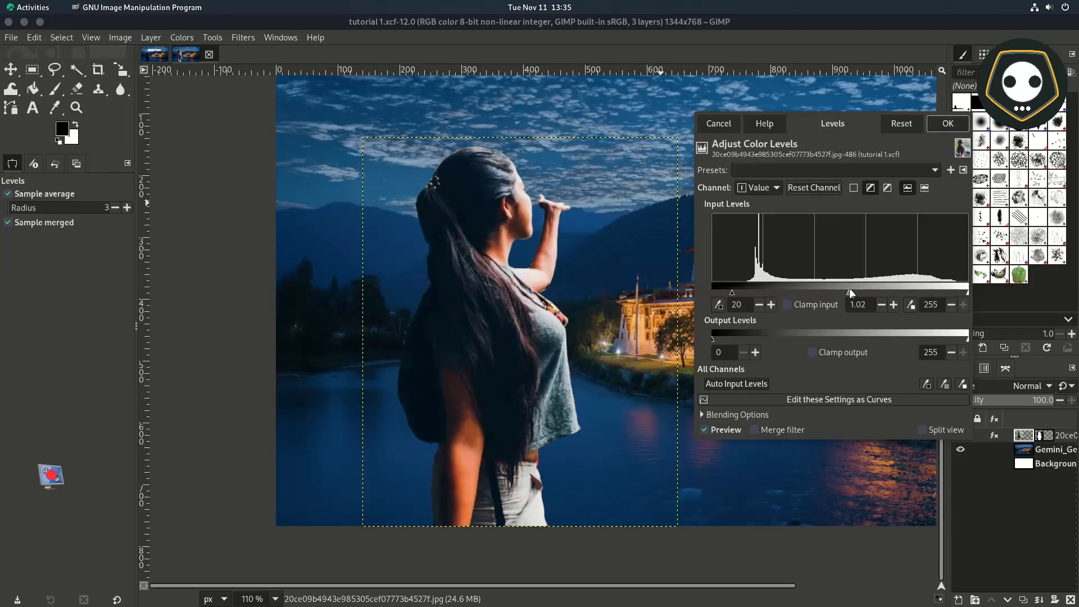
{"action": "left_click", "coordinate": [948, 123]}
Step: Darken the woman's layer with Curves on the Value channel, lowering the midtones and setting the highlight point to input 246, output 143, checking in split view
{"action": "left_click", "coordinate": [178, 40]}
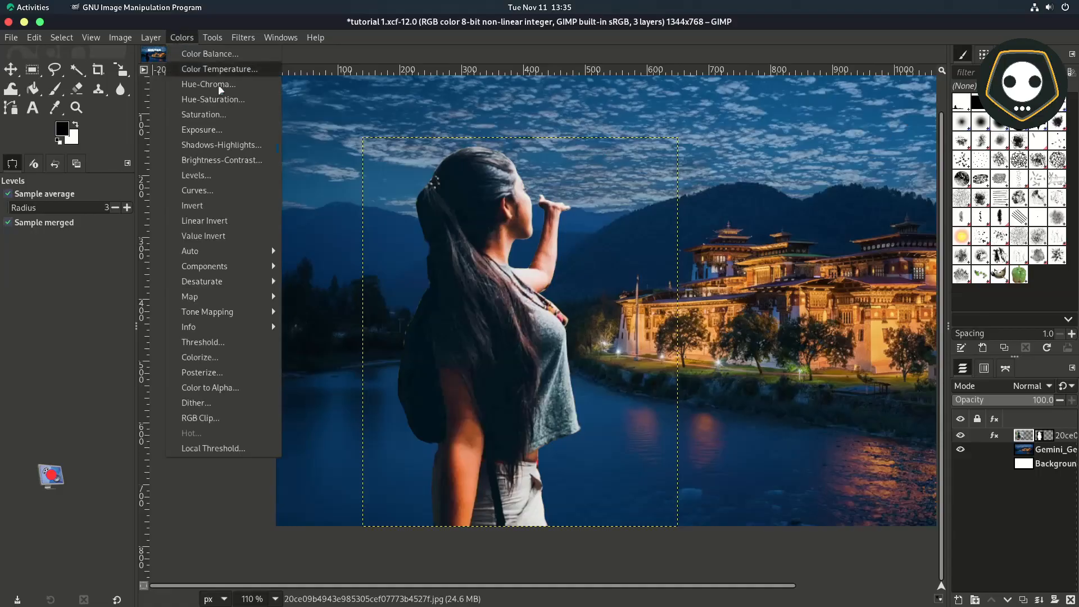
{"action": "left_click", "coordinate": [211, 191]}
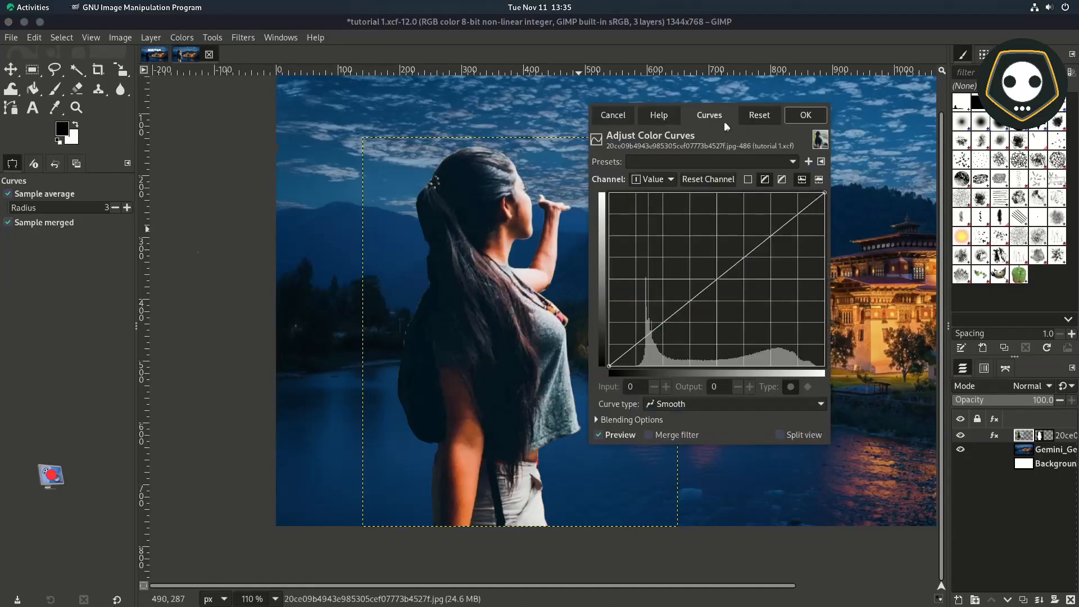
{"action": "left_click_drag", "start_coordinate": [769, 146], "coordinate": [867, 209]}
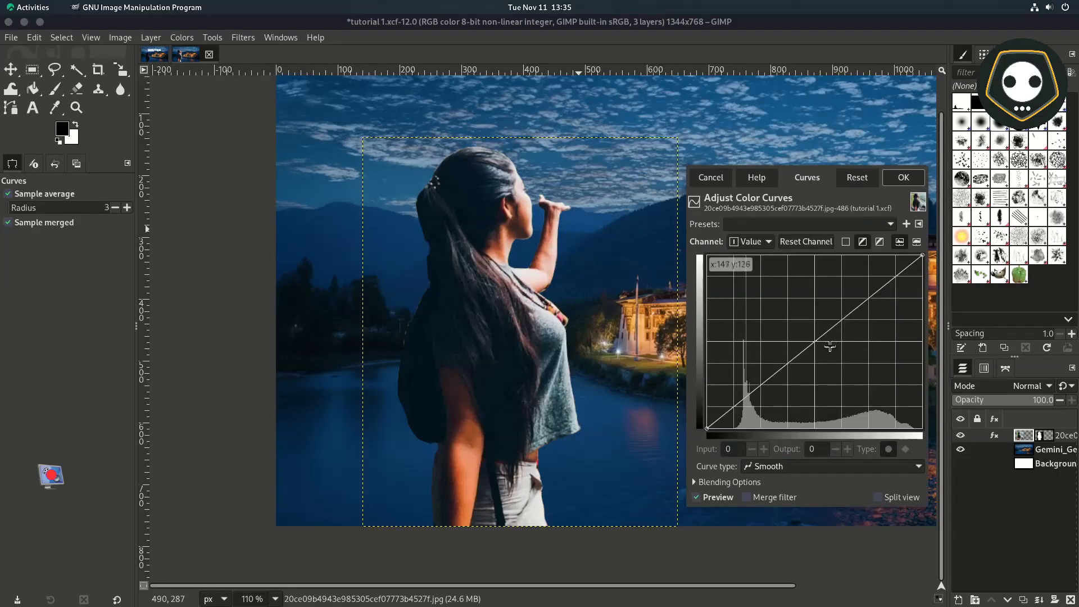
{"action": "left_click_drag", "start_coordinate": [781, 381], "coordinate": [785, 384]}
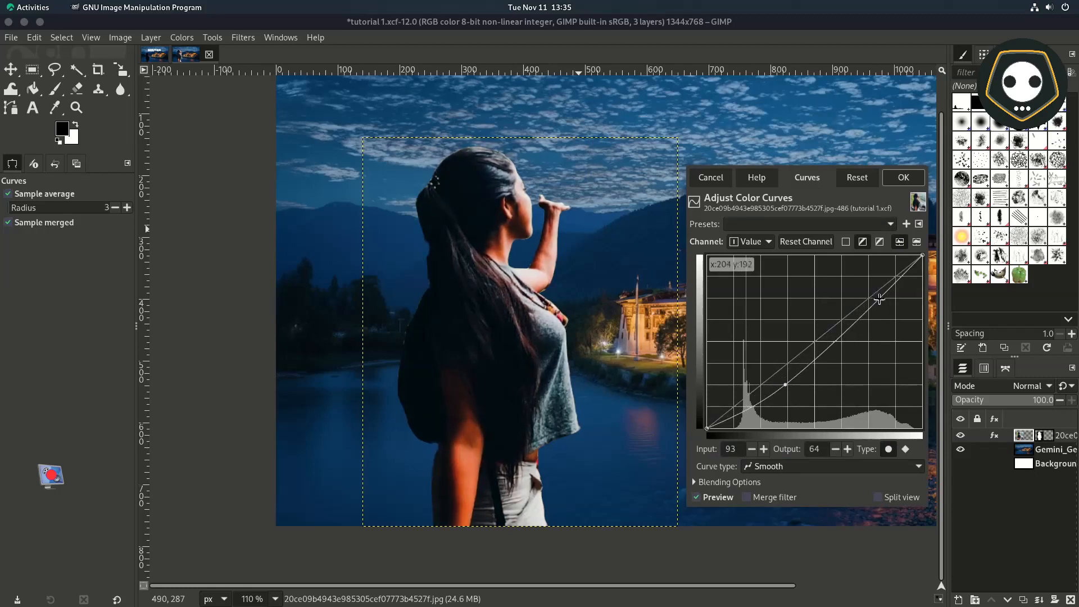
{"action": "left_click_drag", "start_coordinate": [879, 299], "coordinate": [907, 324]}
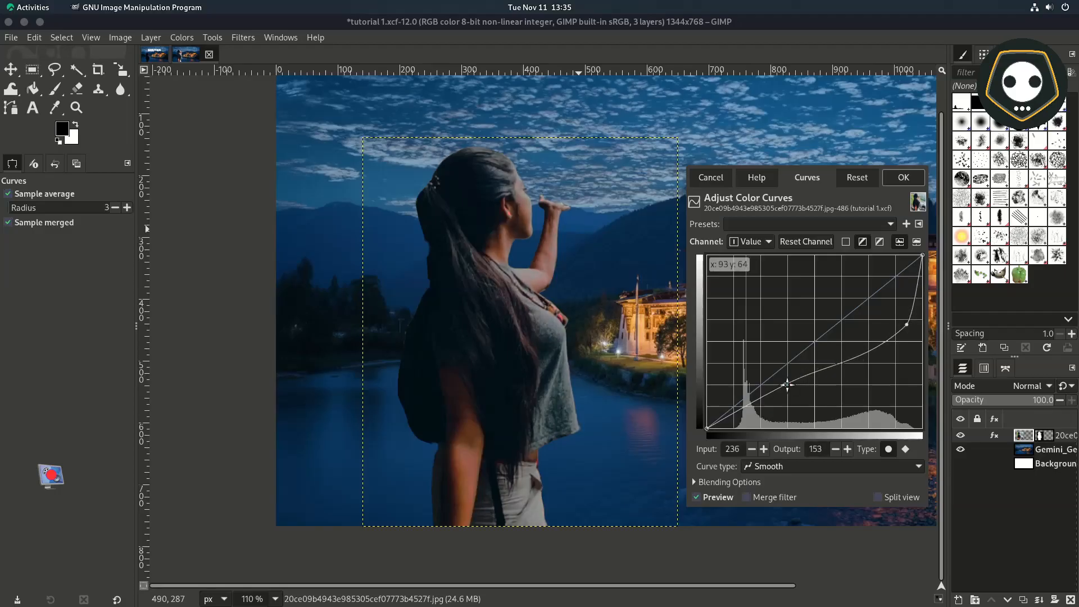
{"action": "left_click_drag", "start_coordinate": [787, 385], "coordinate": [801, 388]}
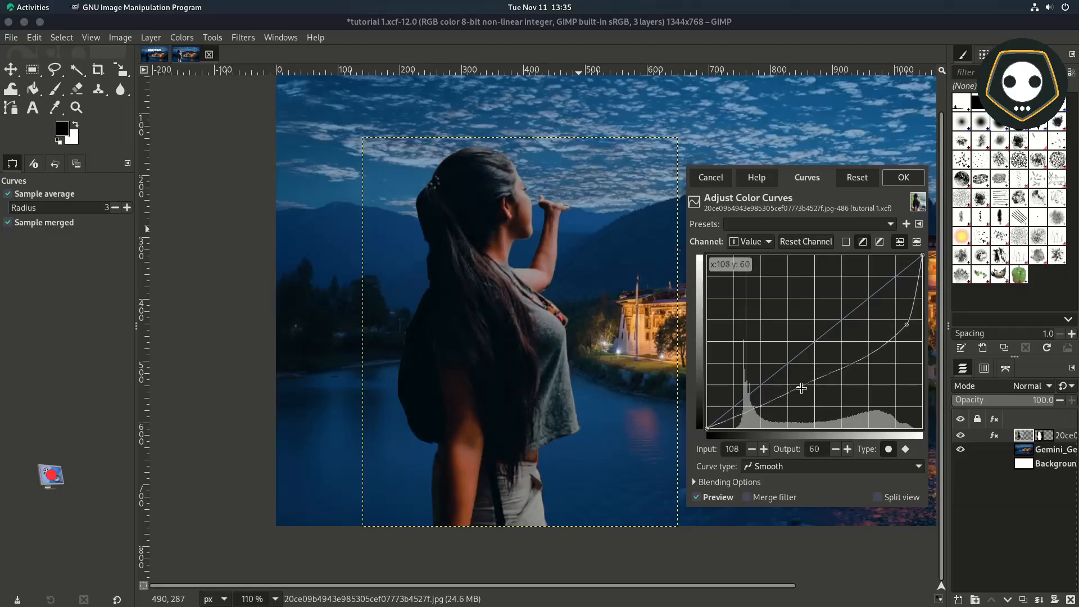
{"action": "left_click_drag", "start_coordinate": [906, 324], "coordinate": [914, 333]}
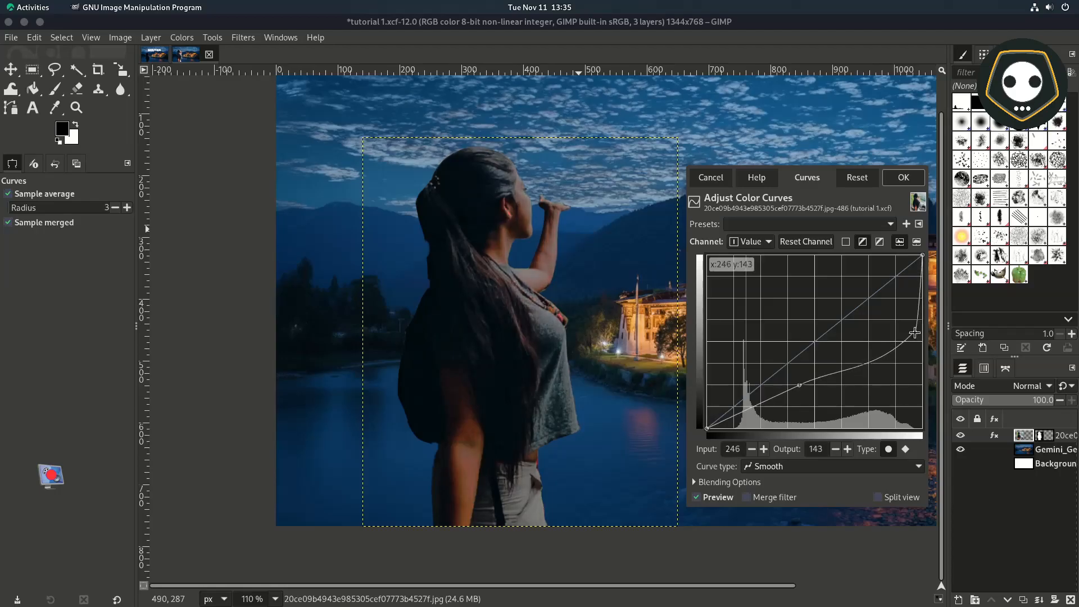
{"action": "left_click", "coordinate": [878, 496]}
{"action": "left_click_drag", "start_coordinate": [520, 325], "coordinate": [571, 324]}
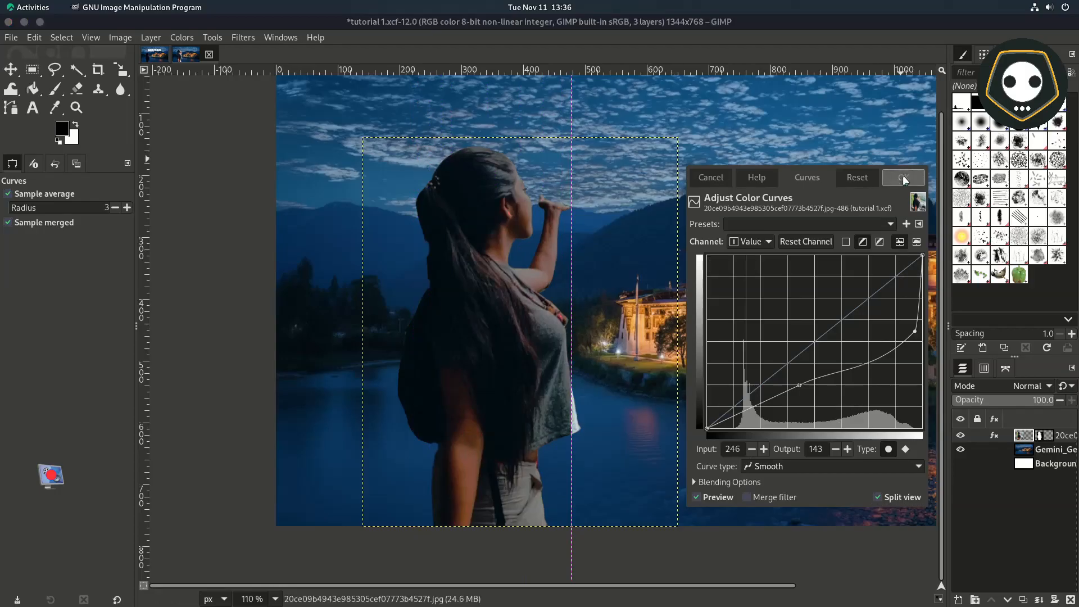
{"action": "left_click", "coordinate": [903, 179]}
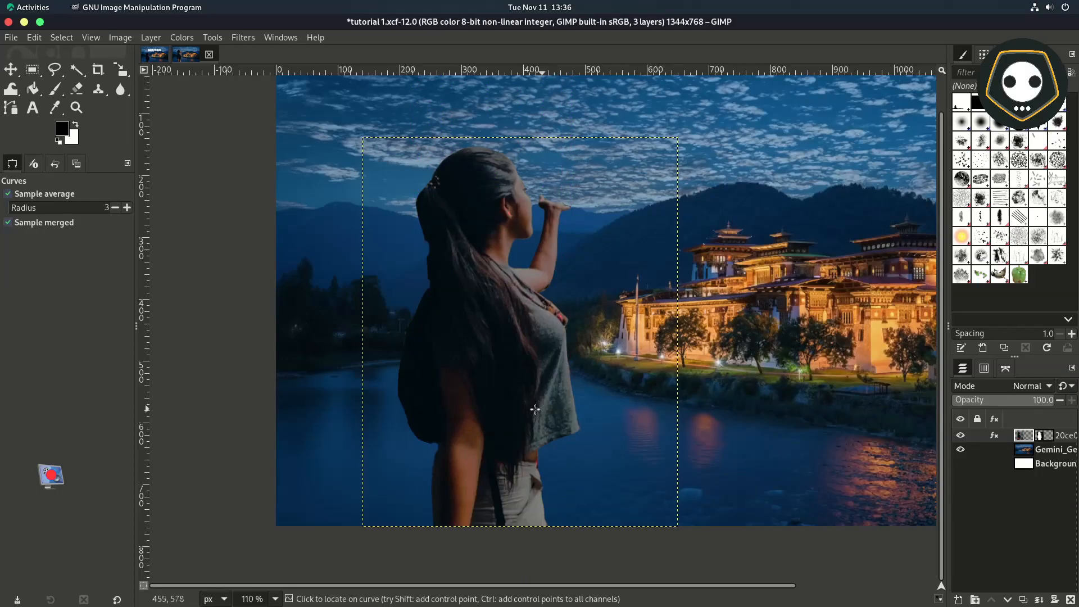
Step: Tint the woman's shadows blue with Curves on the Blue channel, raising the shadow point to about input 56, output 78, and holding the highlights near the diagonal
{"action": "left_click", "coordinate": [182, 37]}
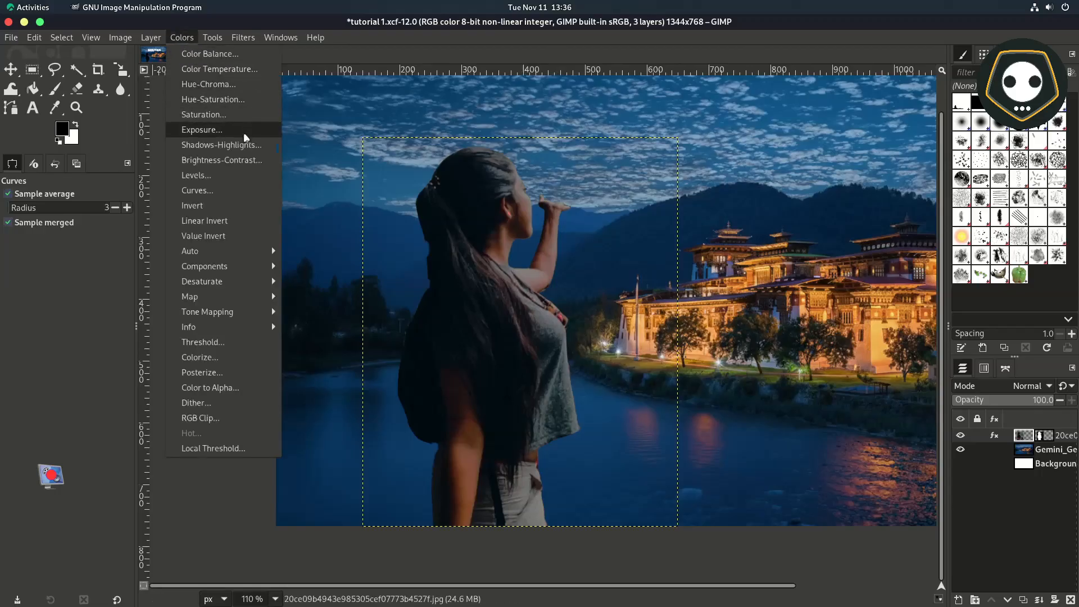
{"action": "left_click", "coordinate": [194, 191]}
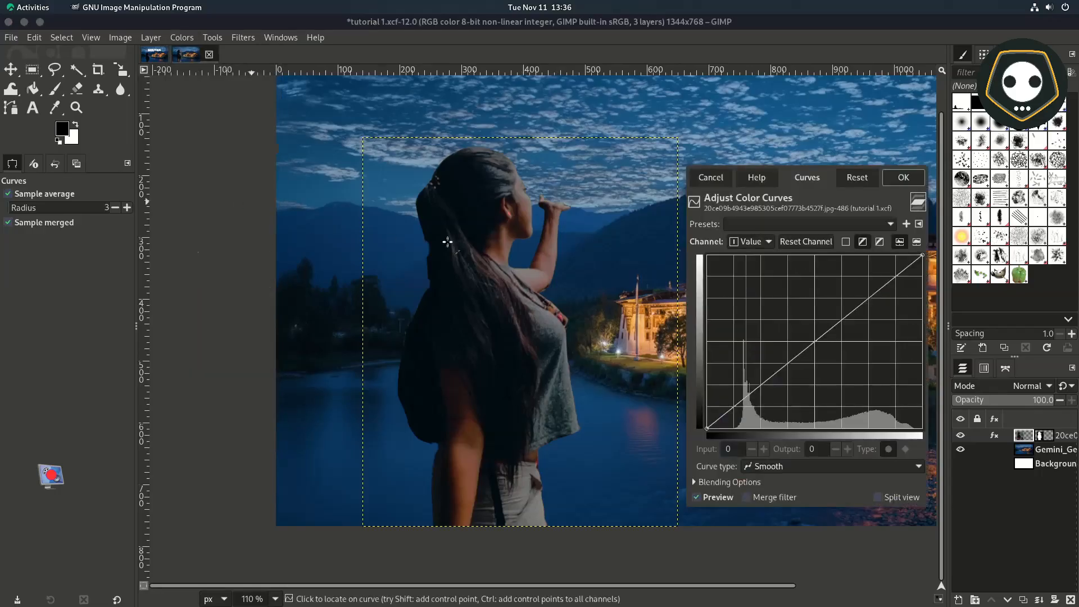
{"action": "left_click", "coordinate": [768, 242]}
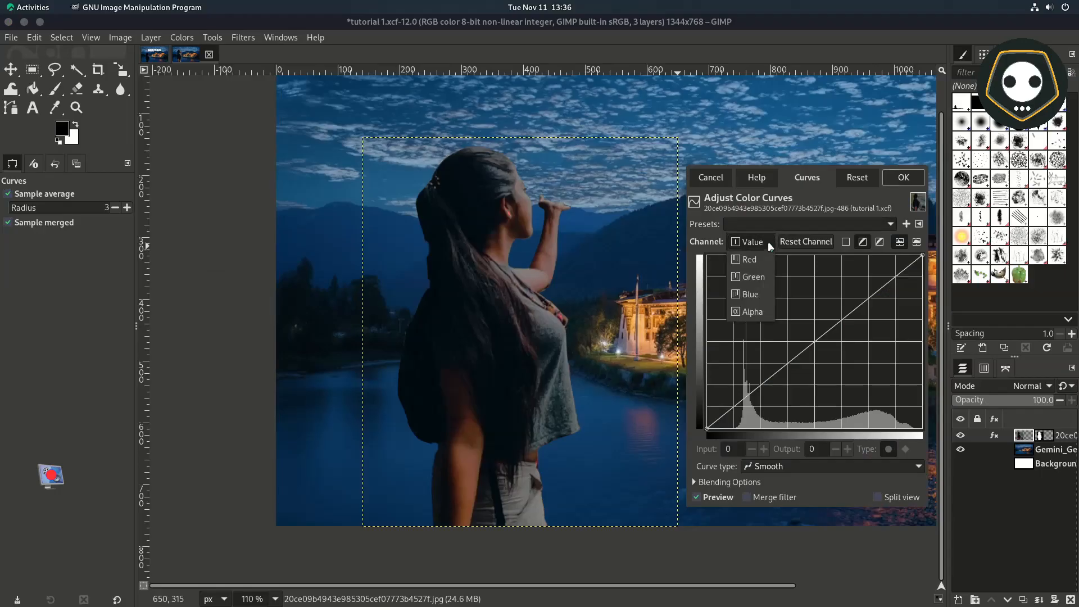
{"action": "left_click", "coordinate": [753, 293]}
{"action": "left_click_drag", "start_coordinate": [813, 347], "coordinate": [752, 371]}
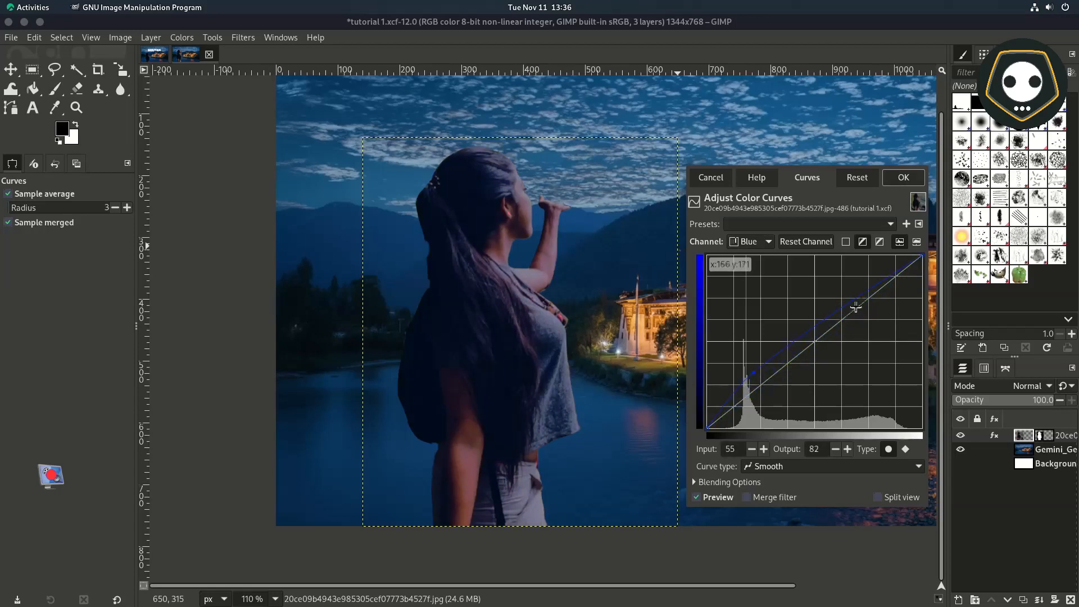
{"action": "left_click_drag", "start_coordinate": [869, 294], "coordinate": [868, 302]}
{"action": "left_click_drag", "start_coordinate": [756, 378], "coordinate": [756, 381]}
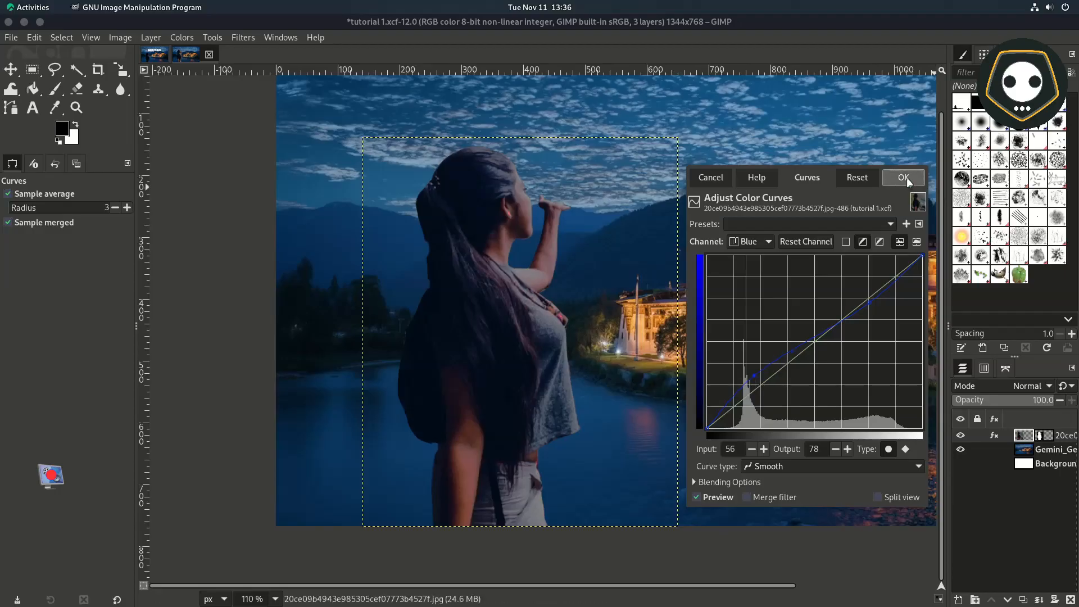
{"action": "left_click", "coordinate": [903, 176]}
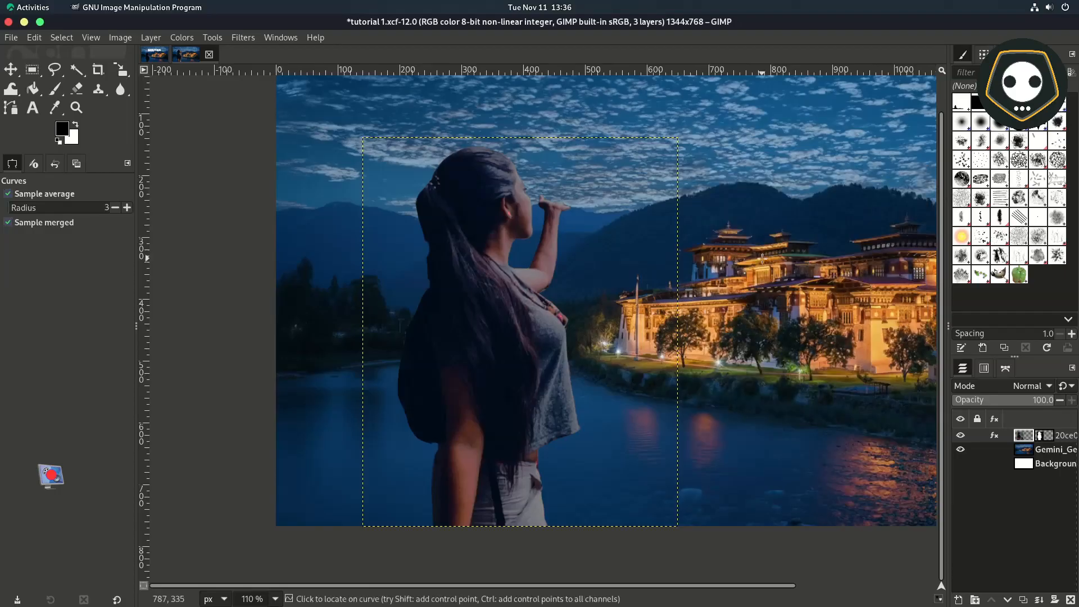
Step: Darken the woman's layer with Levels by lowering the Value channel's high output to about 140, and save the image
{"action": "left_click", "coordinate": [184, 37]}
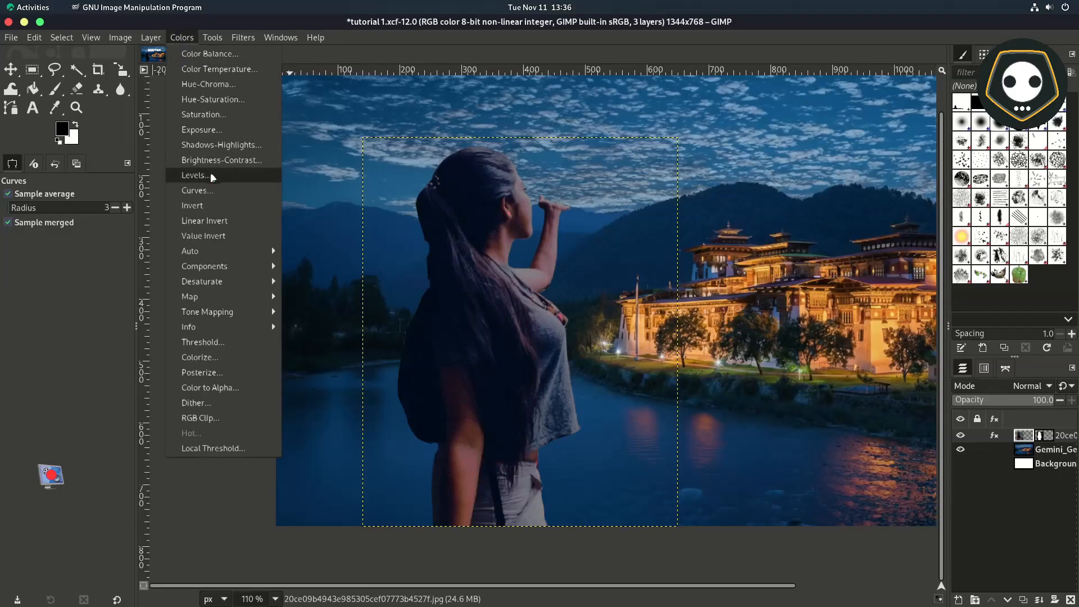
{"action": "left_click", "coordinate": [194, 175]}
{"action": "left_click_drag", "start_coordinate": [809, 129], "coordinate": [186, 184]}
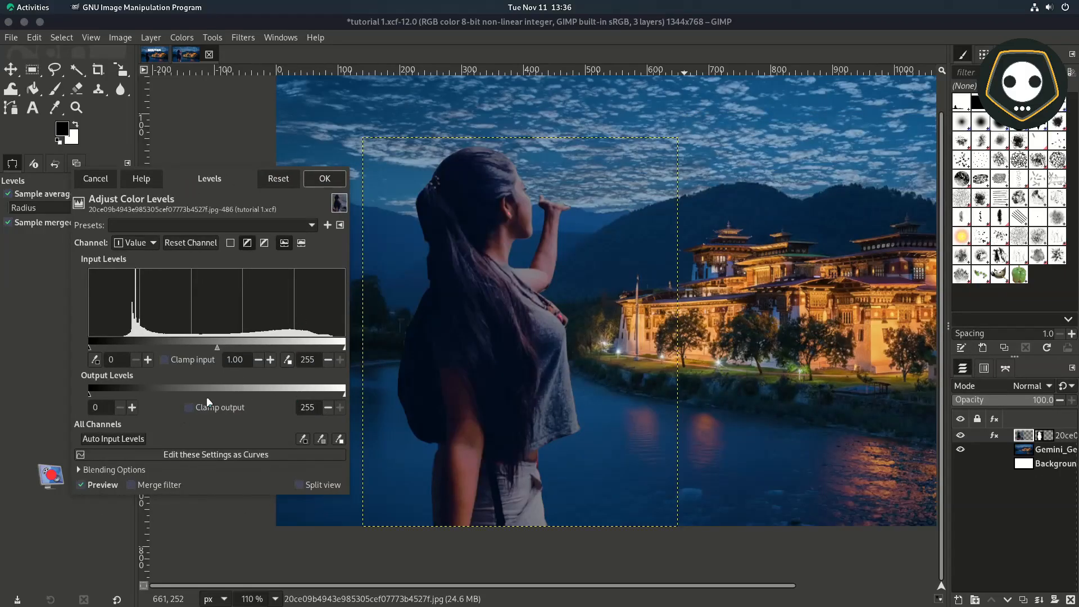
{"action": "left_click_drag", "start_coordinate": [323, 393], "coordinate": [178, 398]}
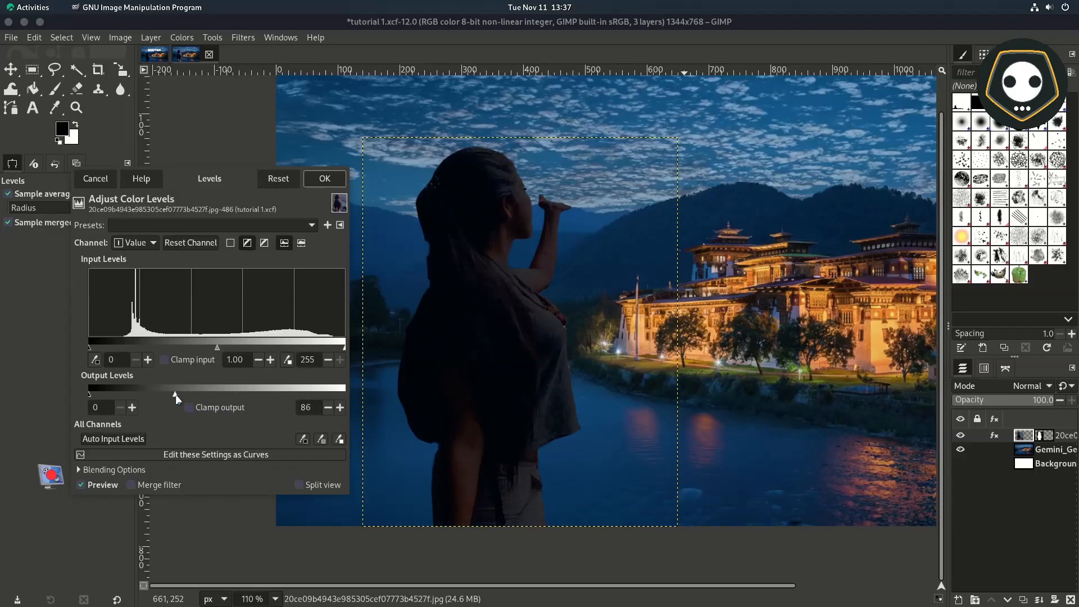
{"action": "mouse_move", "coordinate": [197, 393]}
{"action": "left_mouse_down"}
{"action": "mouse_move", "coordinate": [184, 391]}
{"action": "mouse_move", "coordinate": [209, 395]}
{"action": "left_mouse_up"}
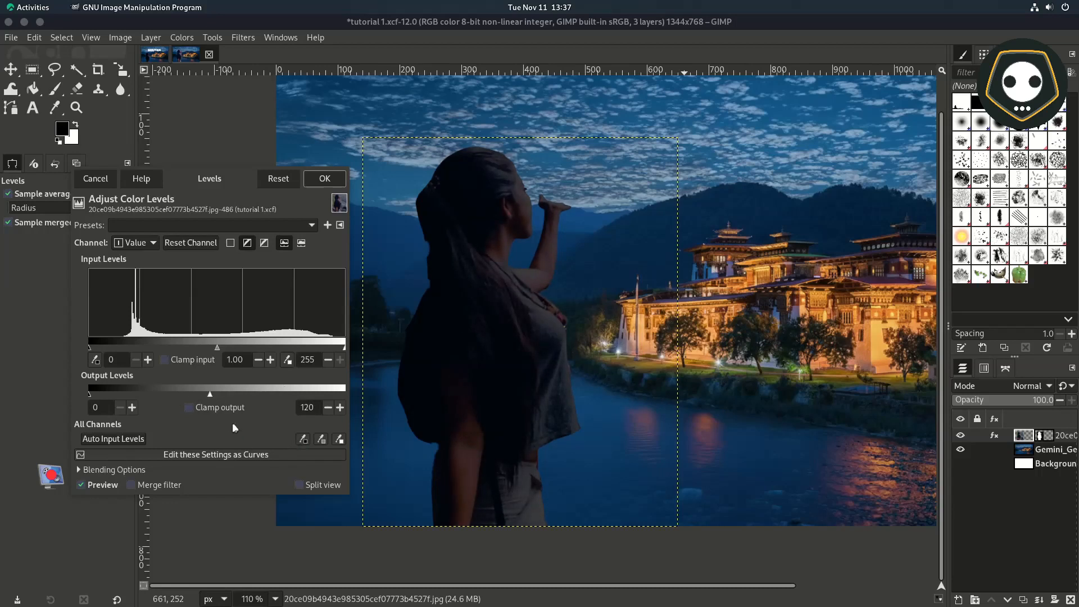
{"action": "left_click_drag", "start_coordinate": [210, 394], "coordinate": [236, 397]}
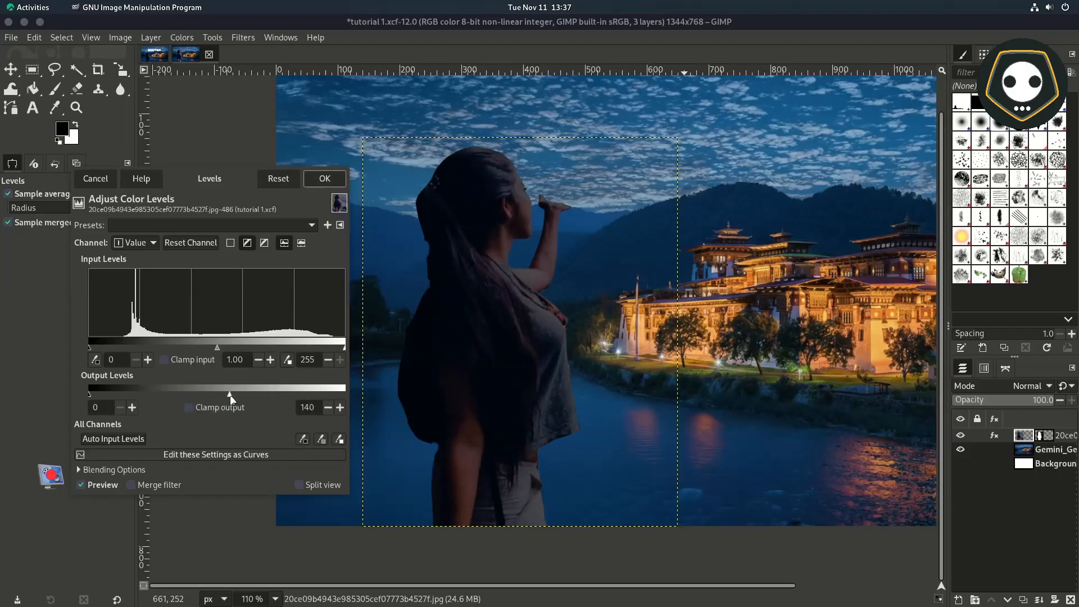
{"action": "left_click", "coordinate": [323, 180]}
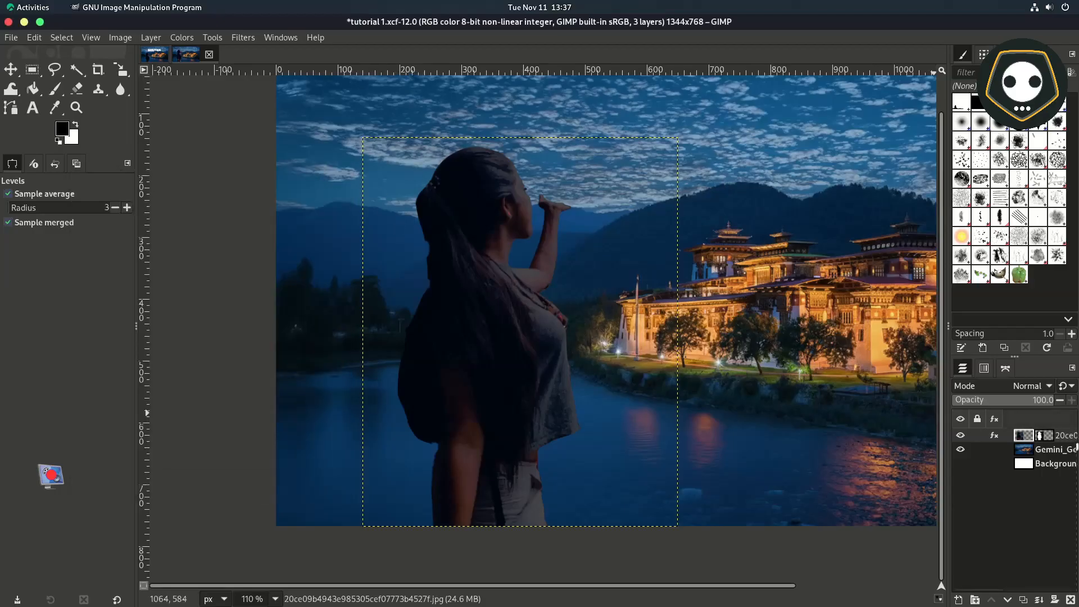
{"action": "key", "text": "ctrl+s"}
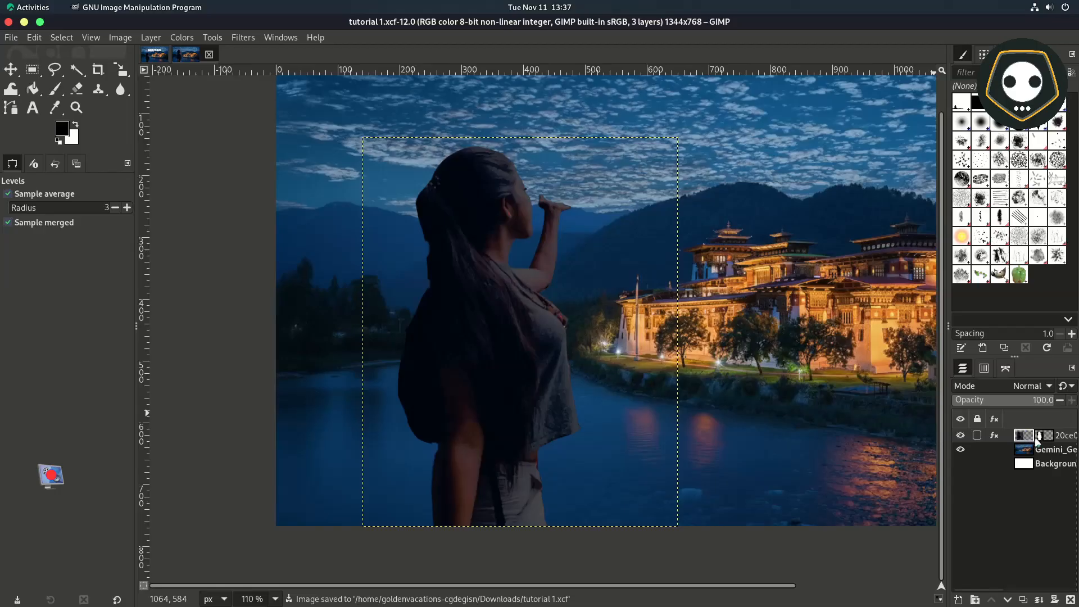
Step: Apply the layer mask on the woman's layer permanently and save the image
{"action": "left_click", "coordinate": [1043, 435]}
{"action": "right_click", "coordinate": [1042, 435]}
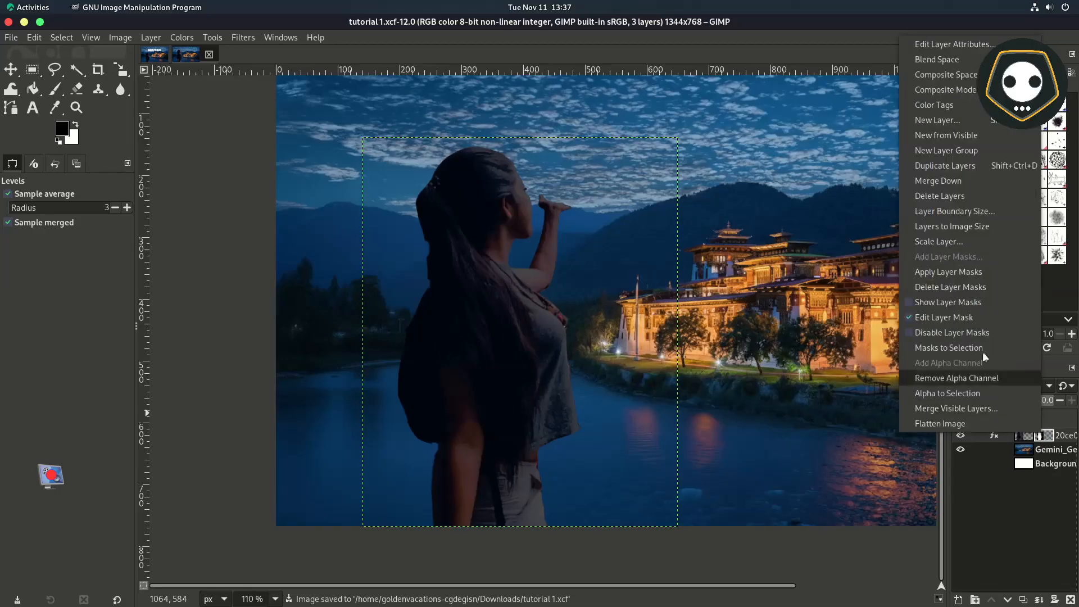
{"action": "left_click", "coordinate": [946, 274]}
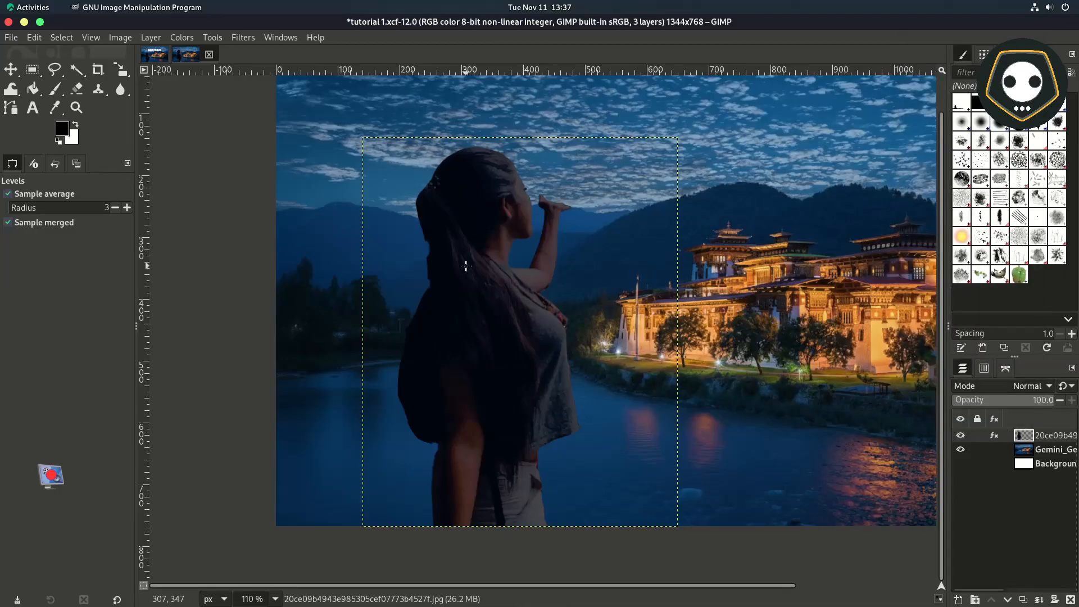
{"action": "key", "text": "ctrl+s"}
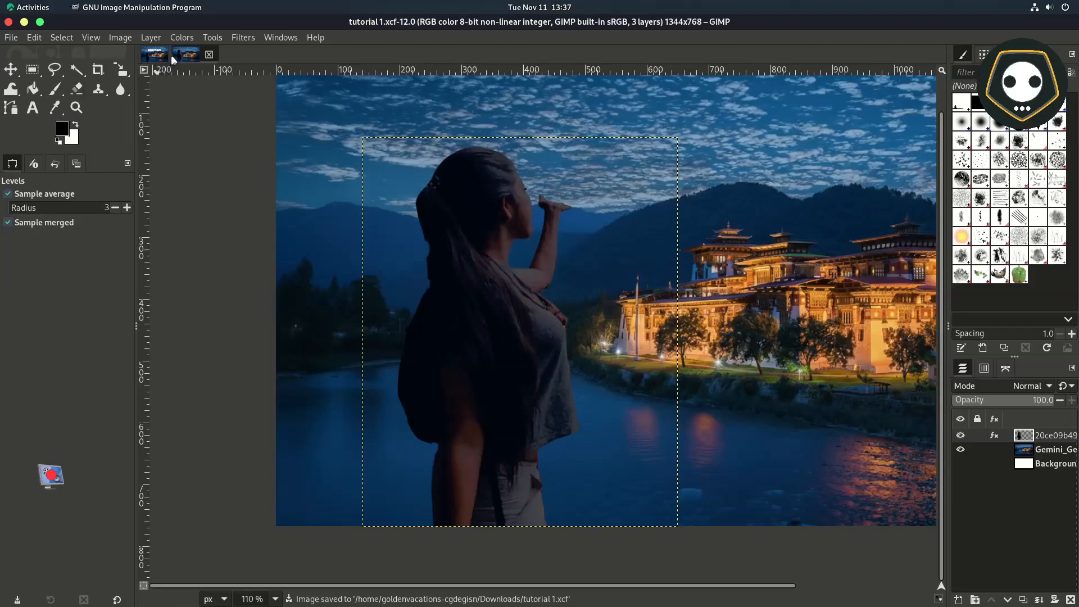
Step: Scale the woman's layer to about 75% with Unified Transform and move it down and left so she stands on the image's lower edge
{"action": "left_click", "coordinate": [212, 38]}
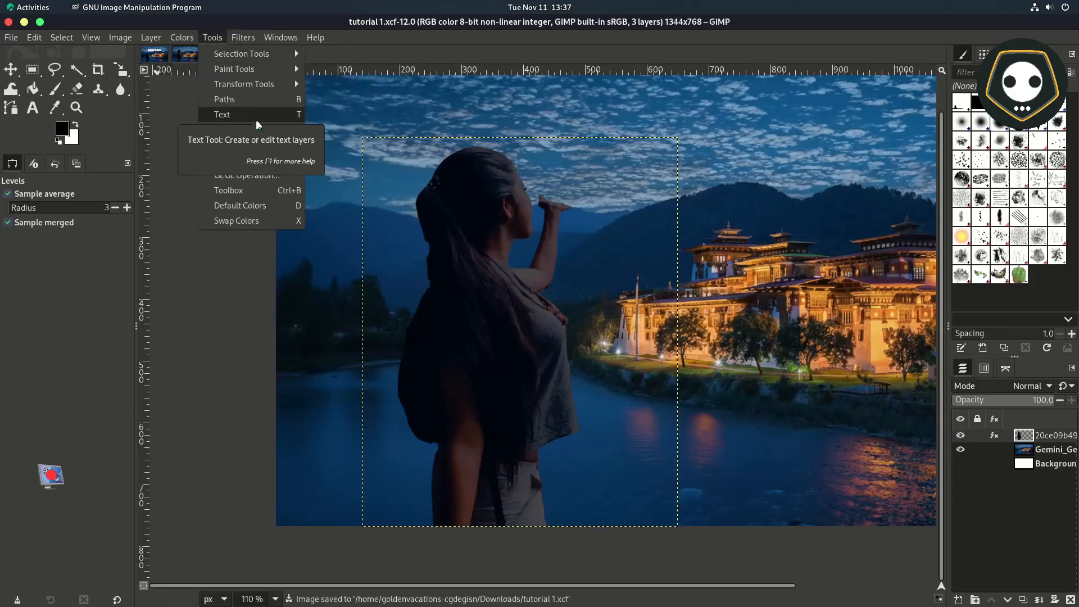
{"action": "mouse_move", "coordinate": [254, 84]}
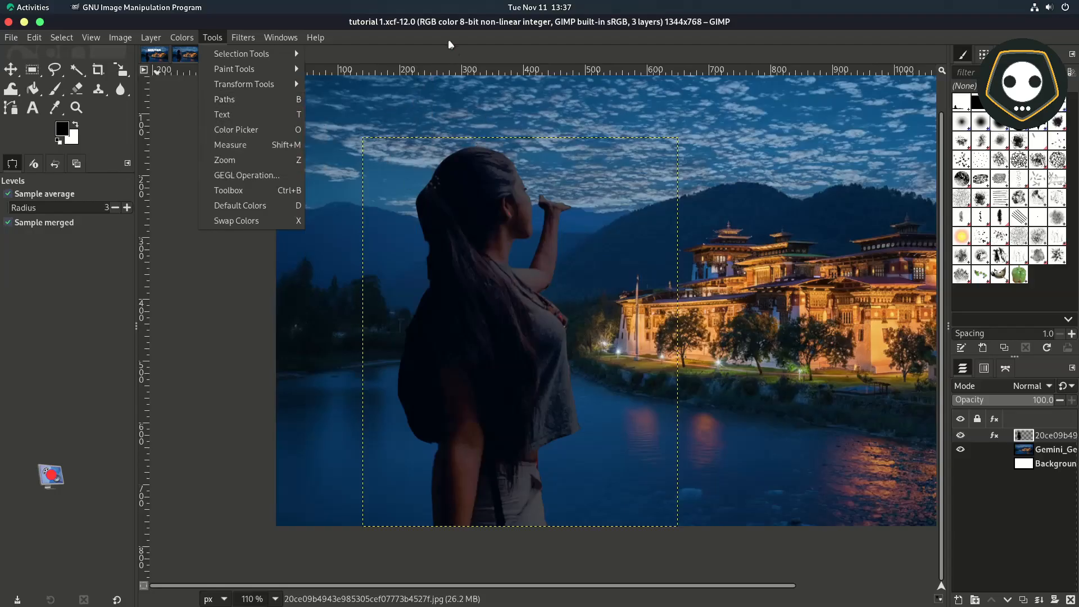
{"action": "left_click", "coordinate": [419, 39]}
{"action": "key", "text": "shift+t"}
{"action": "left_click", "coordinate": [432, 144]}
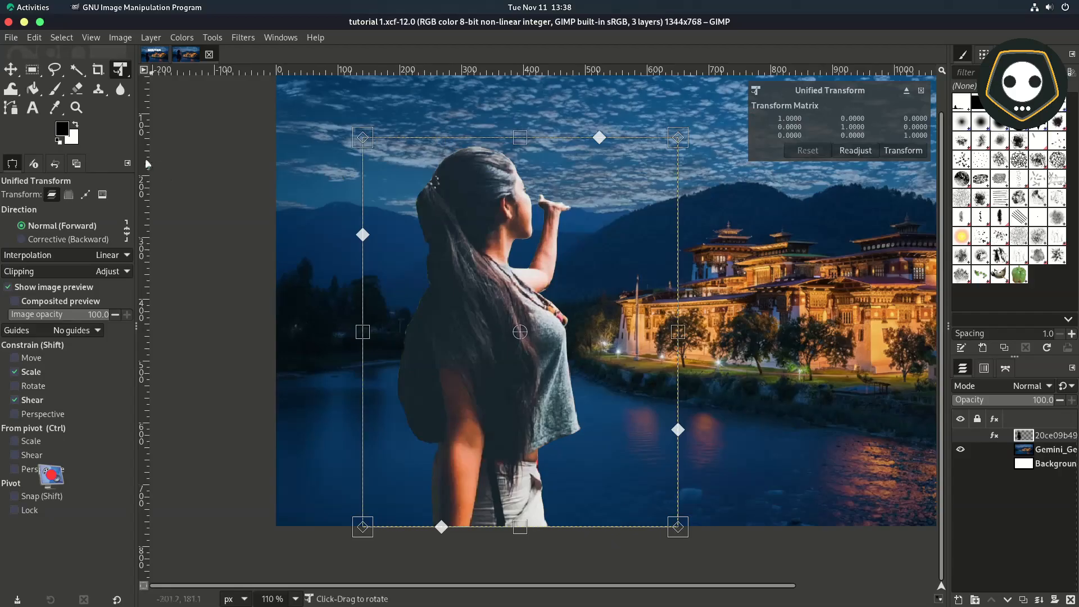
{"action": "left_click", "coordinate": [119, 69]}
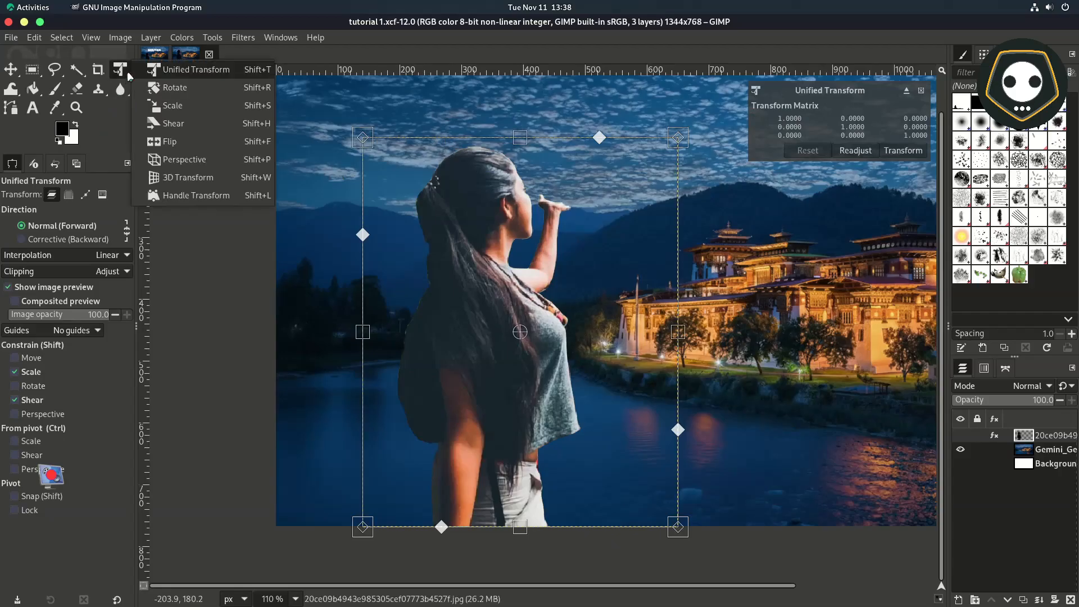
{"action": "left_click", "coordinate": [183, 73]}
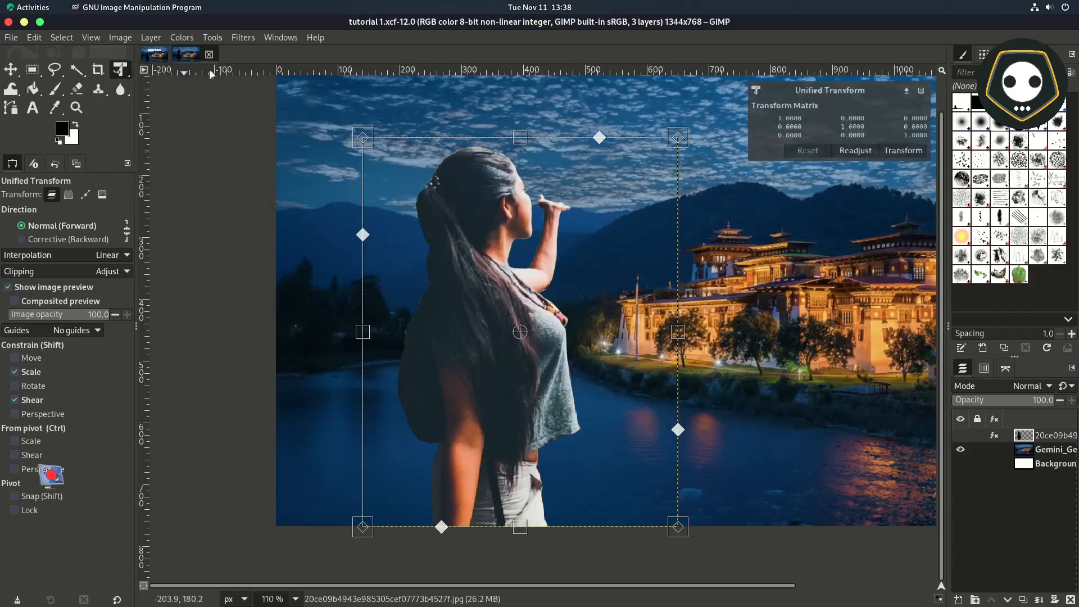
{"action": "left_click_drag", "start_coordinate": [675, 331], "coordinate": [597, 328]}
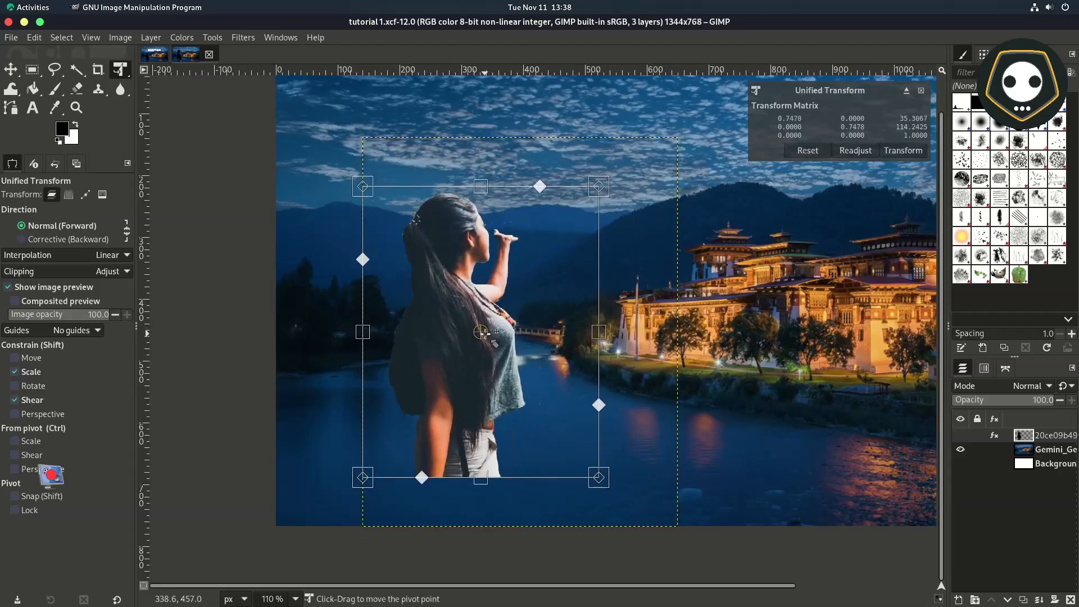
{"action": "left_click_drag", "start_coordinate": [485, 333], "coordinate": [465, 383]}
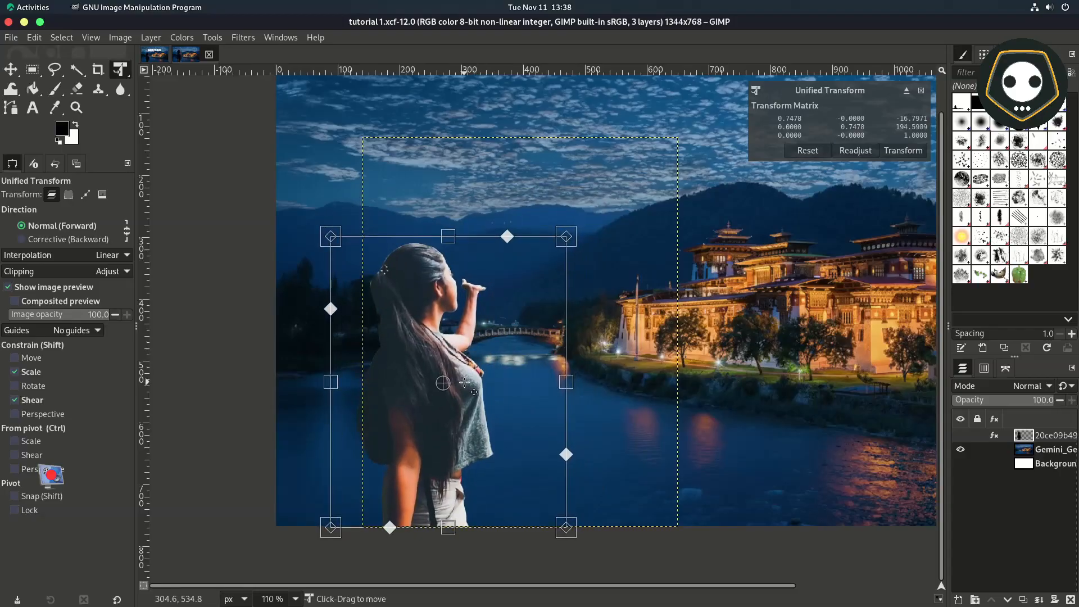
{"action": "left_click", "coordinate": [912, 148]}
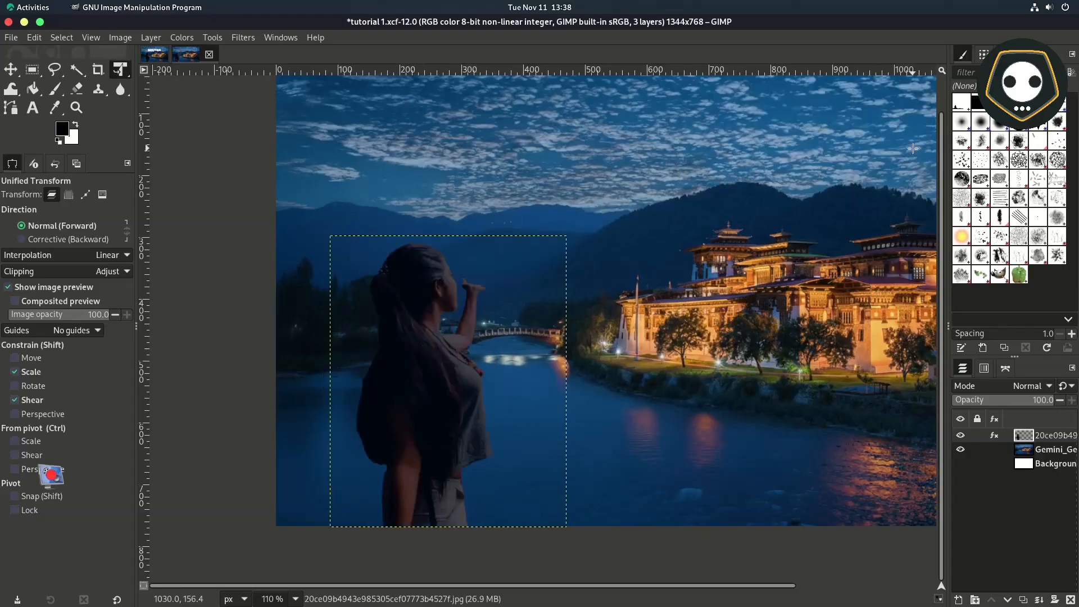
Step: Select the night-scene photo layer and commit its Unified Transform without altering it
{"action": "left_click", "coordinate": [1049, 449]}
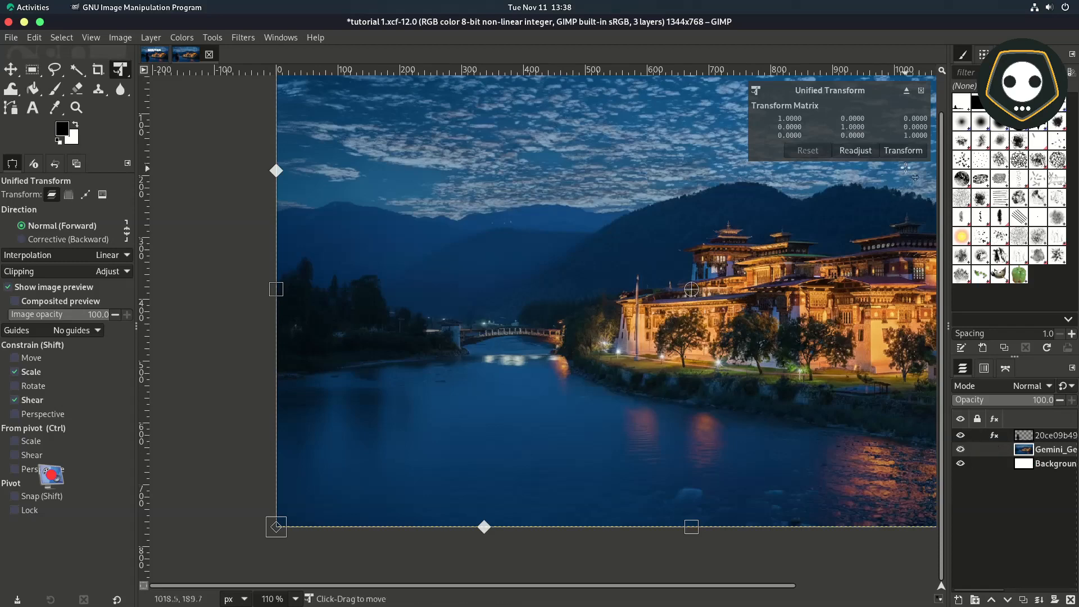
{"action": "left_click", "coordinate": [901, 151]}
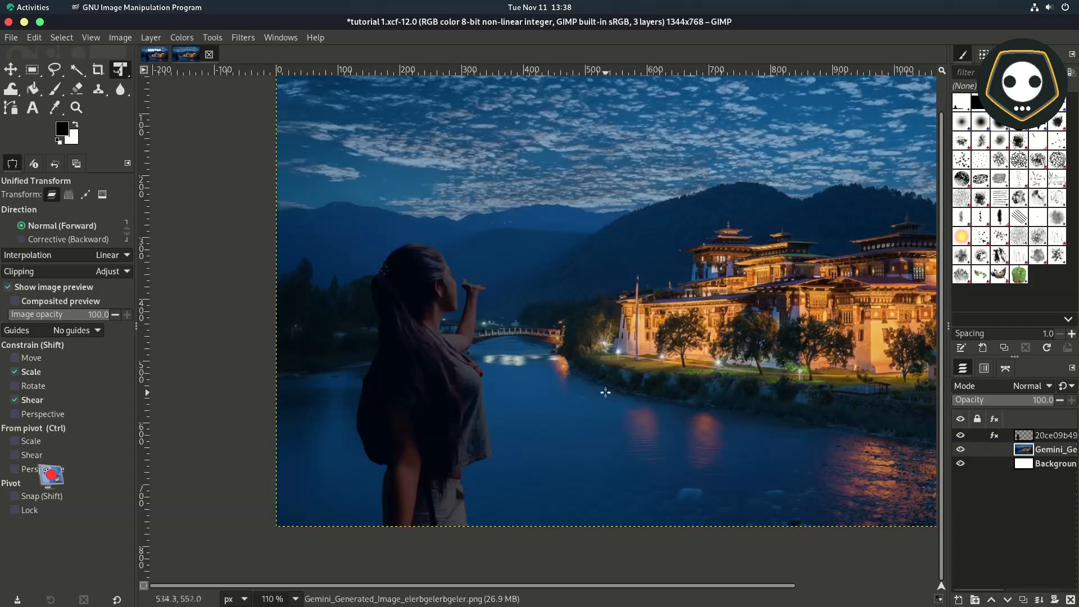
Step: Save the tutorial 1 image with the woman repositioned in the night scene
{"action": "scroll", "coordinate": [591, 452], "scroll_direction": "down", "scroll_amount": 2}
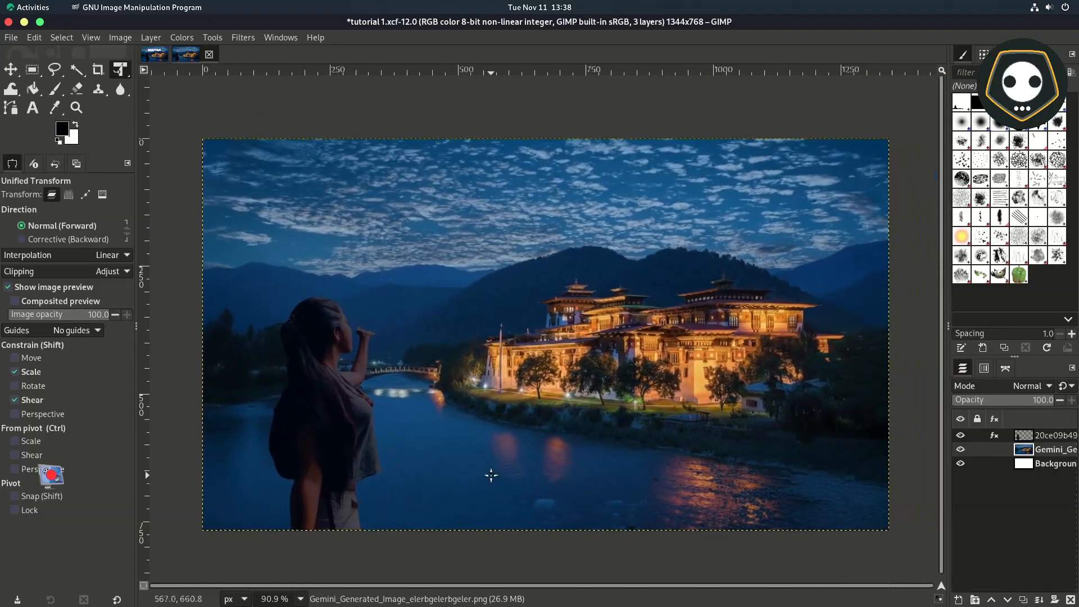
{"action": "key", "text": "ctrl+s"}
Step: Check the finished reference composite by toggling the visibility of its woman and BHUTAN text layers, and return to the tutorial 1 image
{"action": "left_click", "coordinate": [154, 55]}
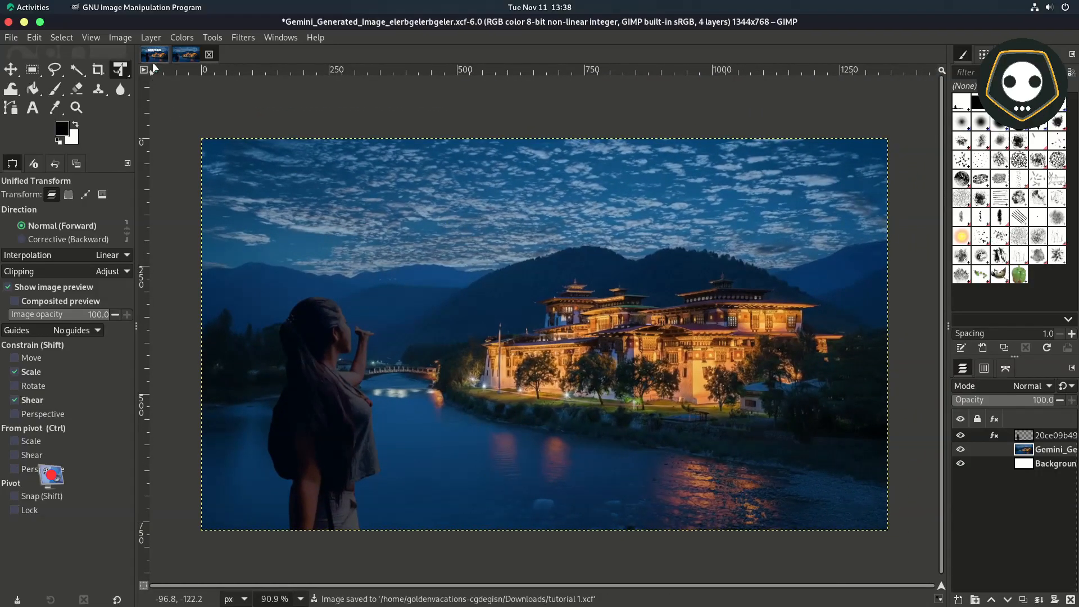
{"action": "left_click", "coordinate": [960, 436]}
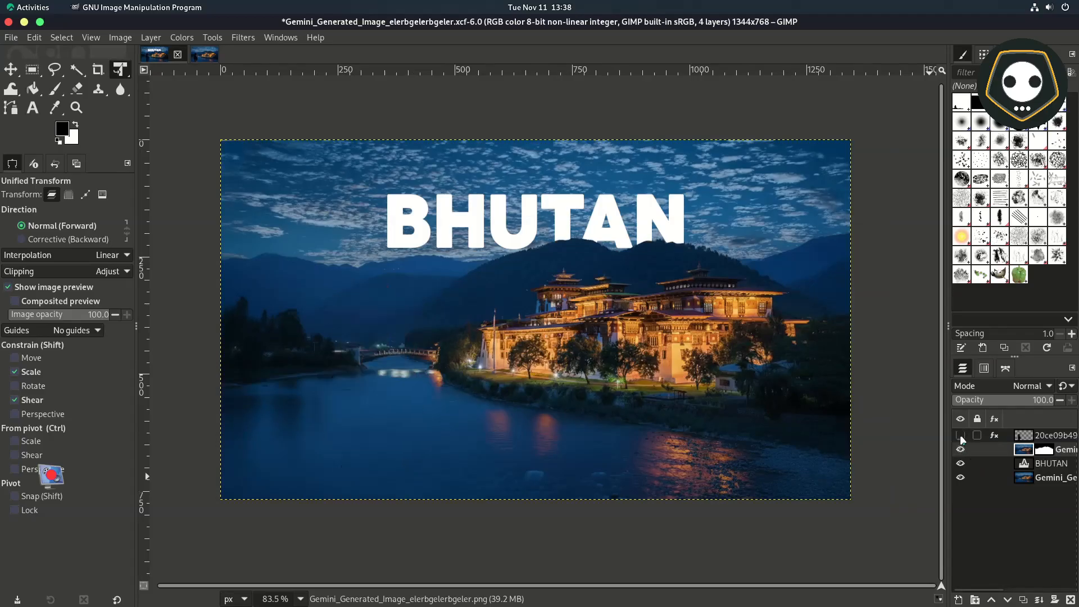
{"action": "left_click", "coordinate": [960, 436]}
{"action": "left_click", "coordinate": [960, 436]}
{"action": "left_click", "coordinate": [960, 436]}
{"action": "left_click", "coordinate": [960, 436]}
{"action": "left_click", "coordinate": [960, 436]}
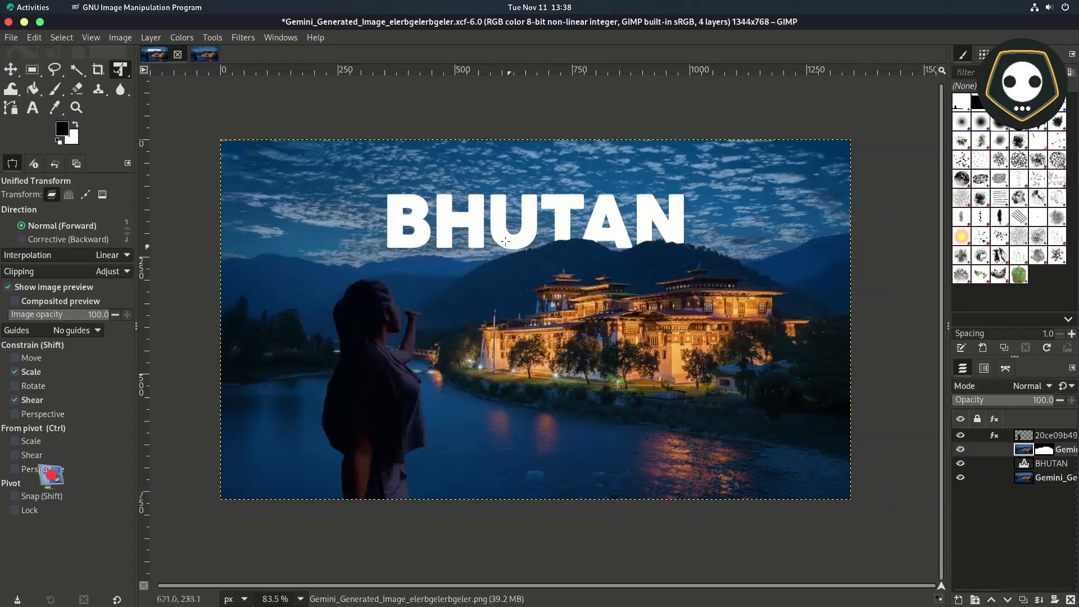
{"action": "left_click", "coordinate": [960, 463]}
{"action": "left_click", "coordinate": [960, 463]}
{"action": "left_click", "coordinate": [204, 53]}
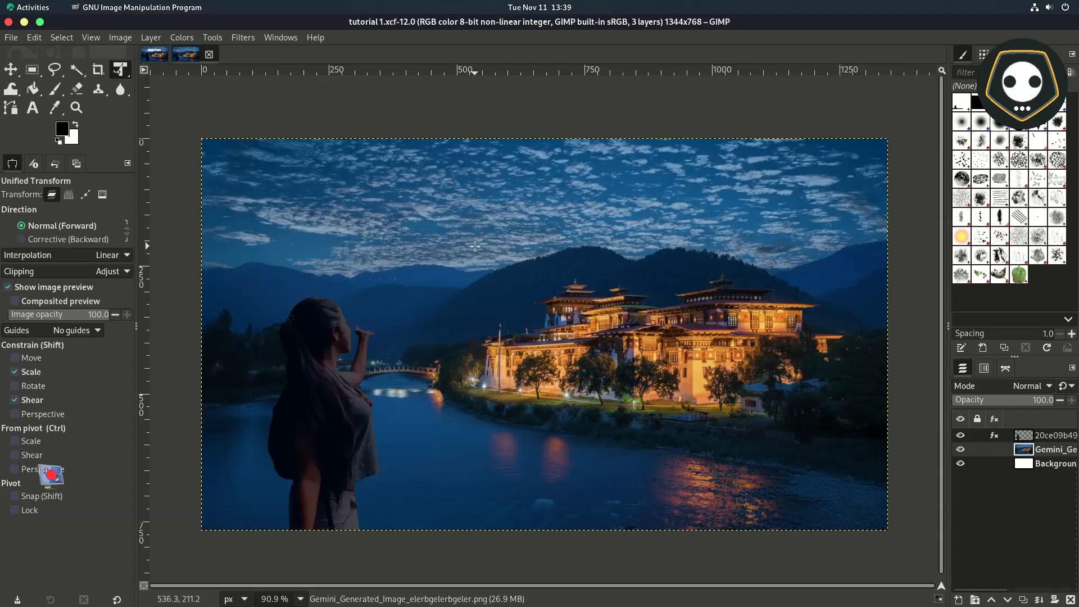
{"action": "key", "text": "ctrl+s"}
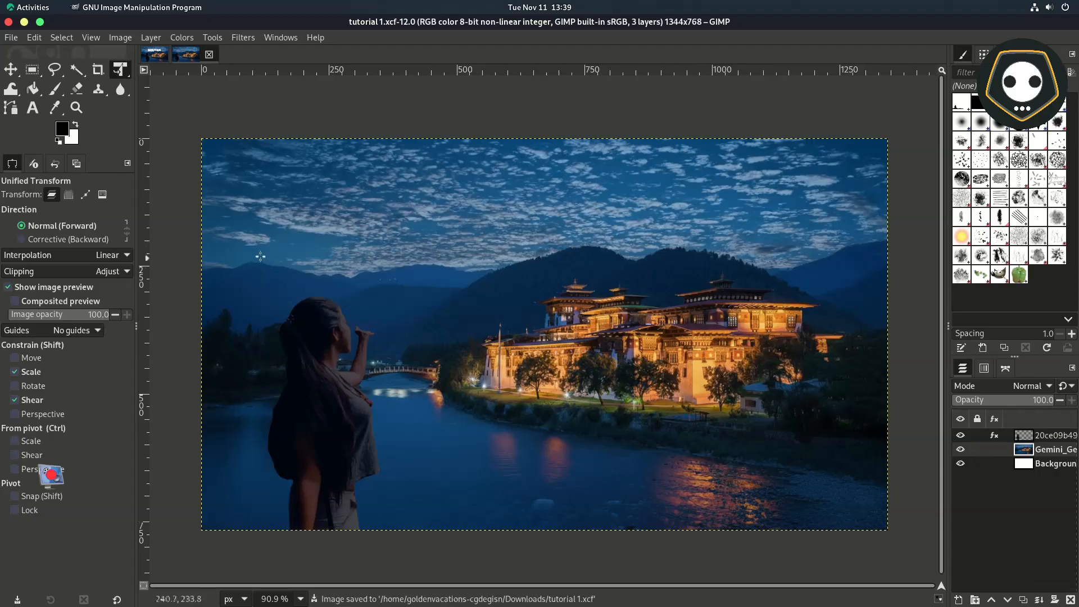
{"action": "key", "text": "t"}
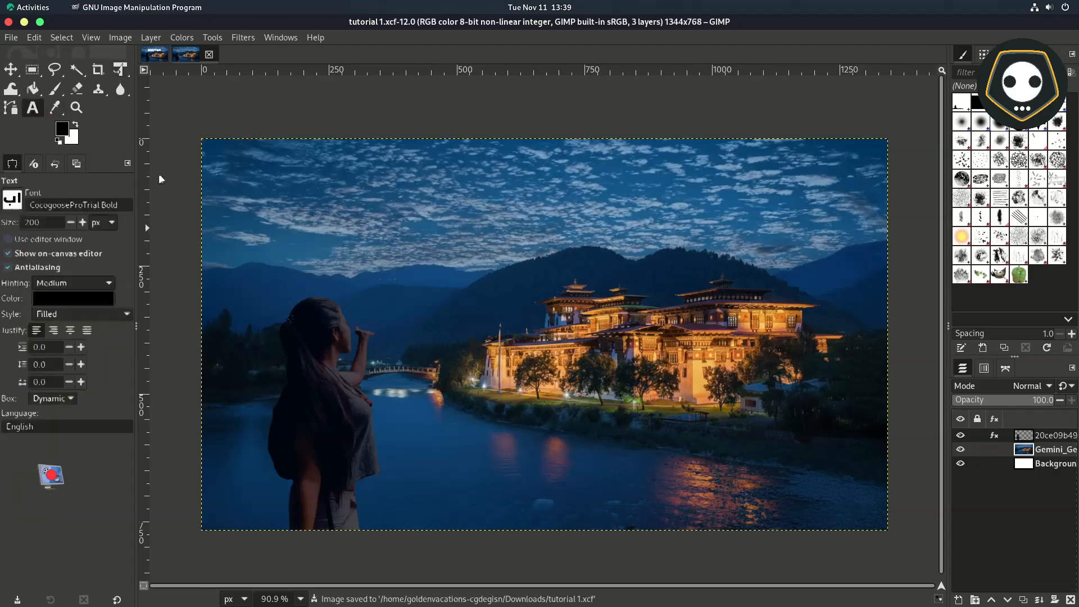
{"action": "left_click", "coordinate": [435, 268]}
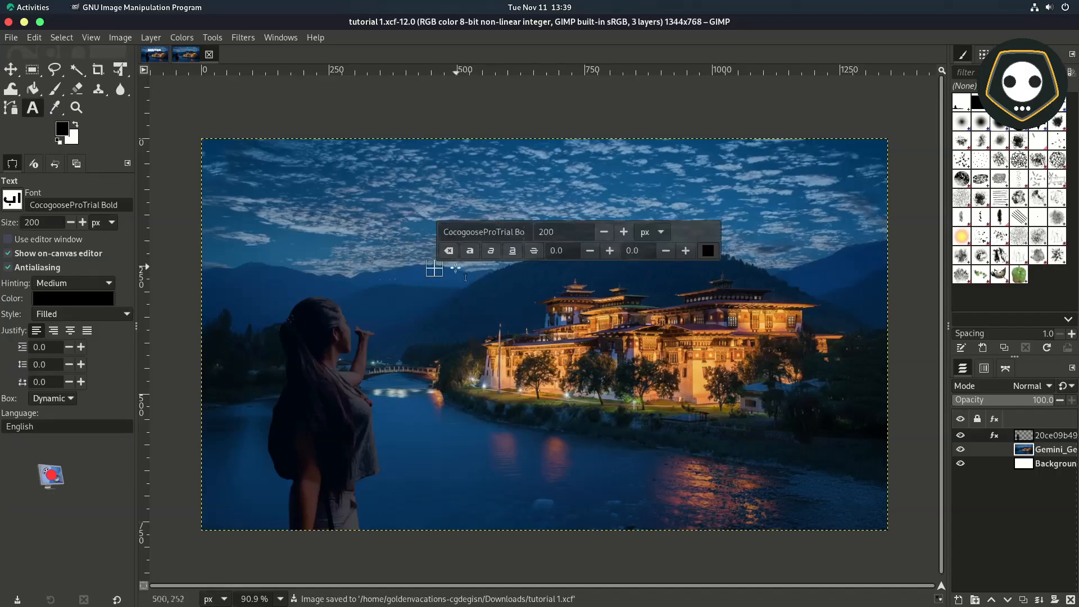
{"action": "type", "text": "BHUTAN"}
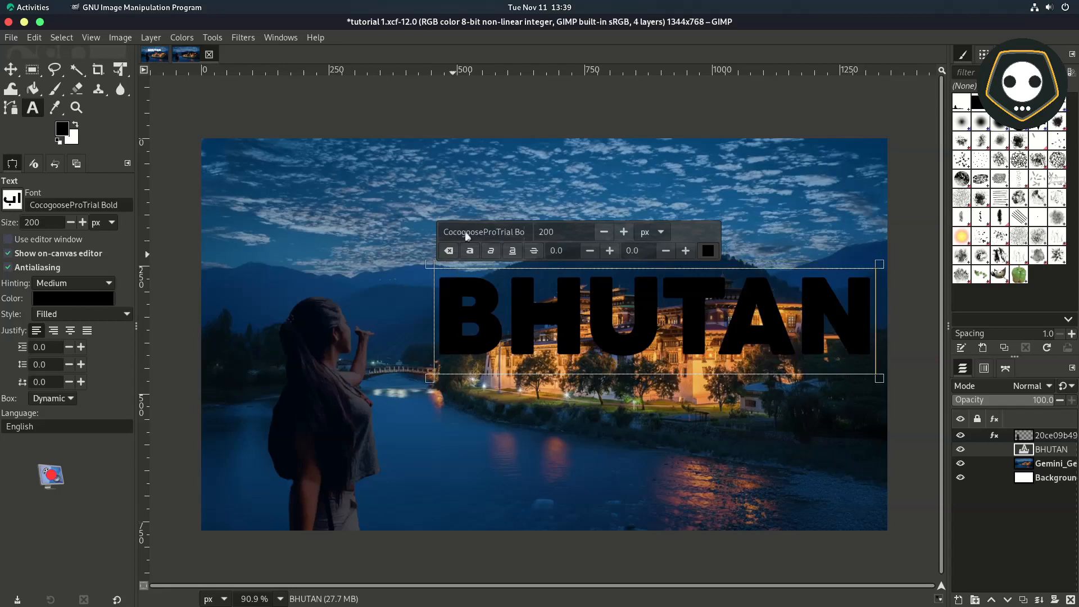
{"action": "left_click", "coordinate": [710, 251]}
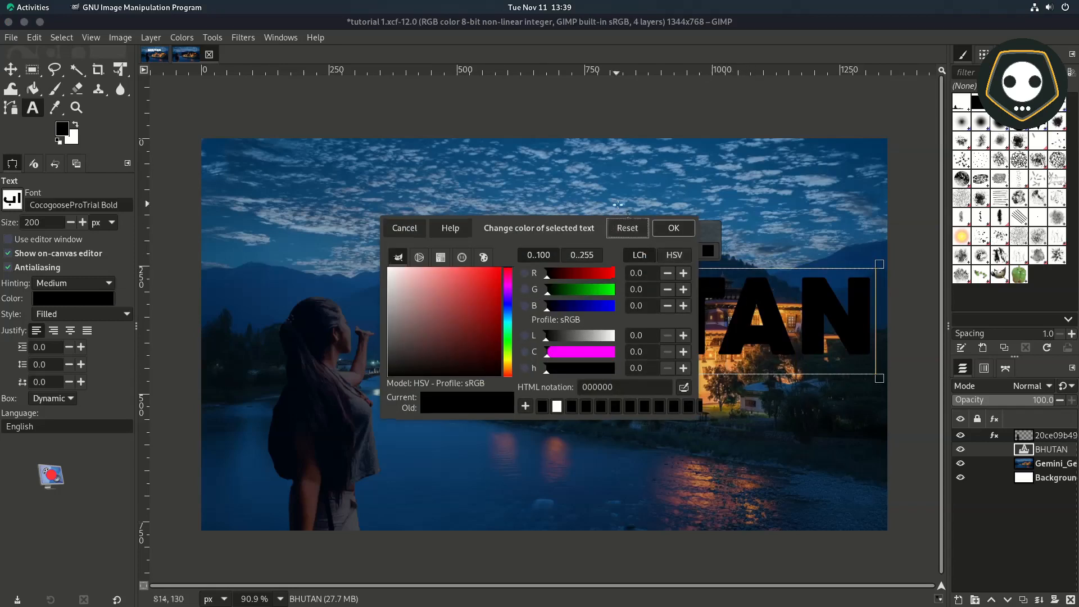
{"action": "left_click", "coordinate": [416, 230]}
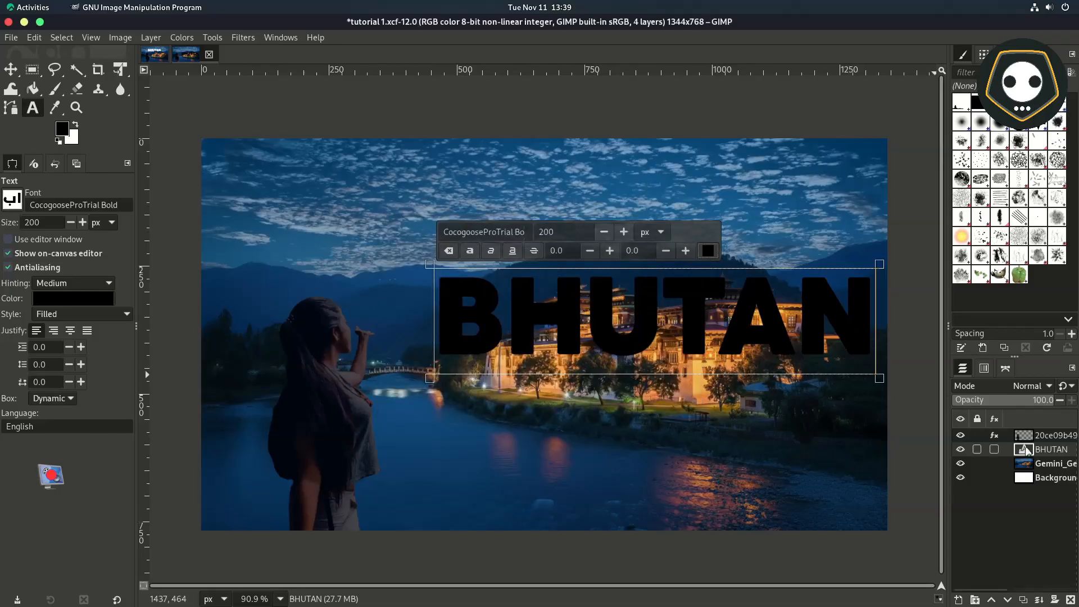
{"action": "right_click", "coordinate": [1027, 449]}
{"action": "left_click", "coordinate": [1043, 520]}
{"action": "left_click", "coordinate": [1070, 600]}
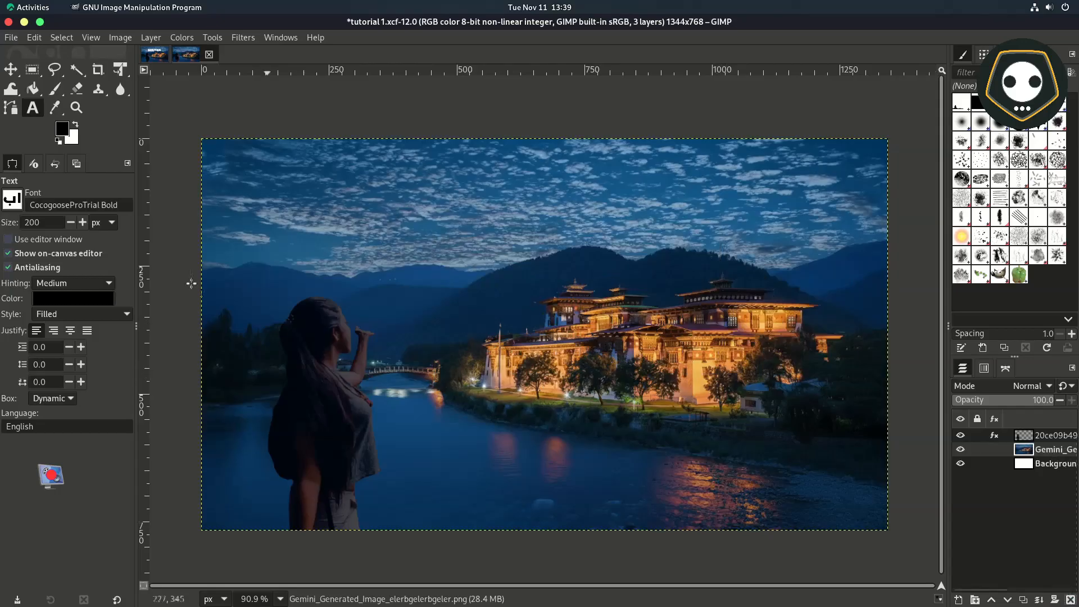
Step: Add the text BHUTAN in white CocogooseProTrial Bold over the night scene and set its size to 150 px
{"action": "key", "text": "x"}
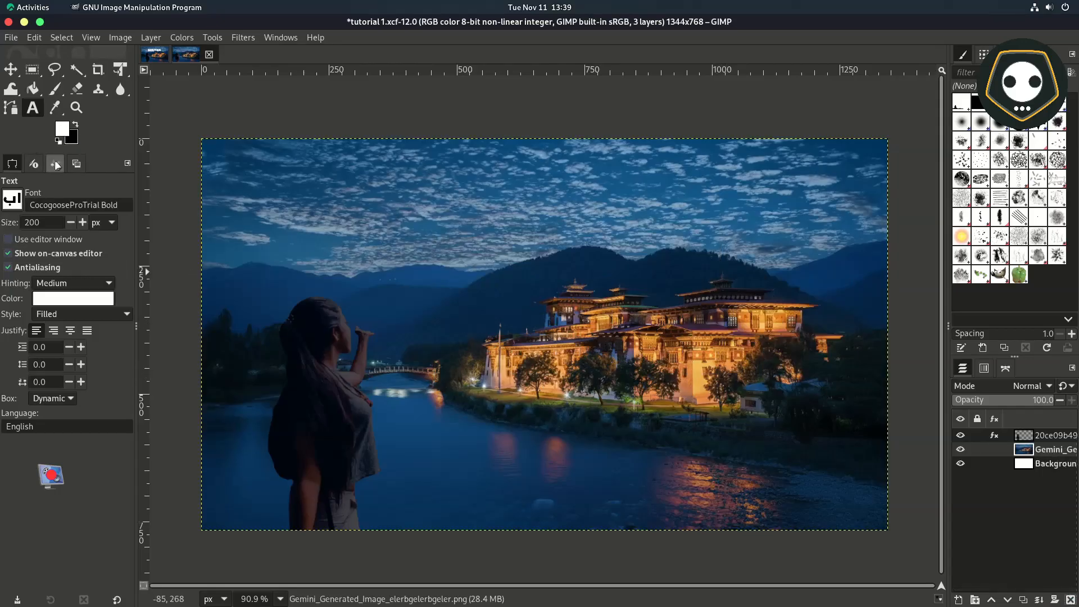
{"action": "left_click", "coordinate": [395, 246]}
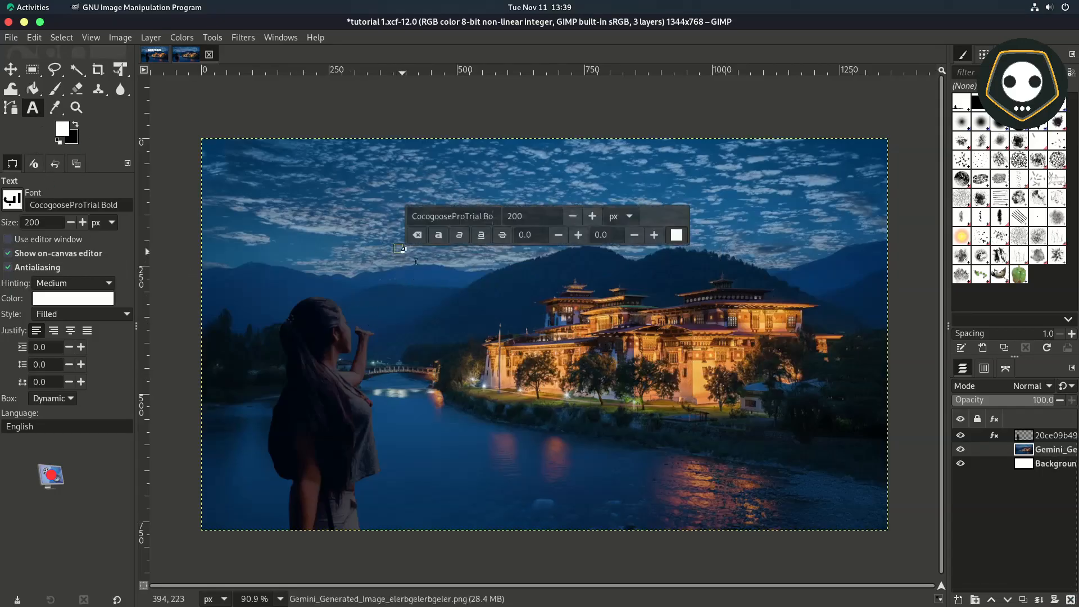
{"action": "type", "text": "BHUTAN"}
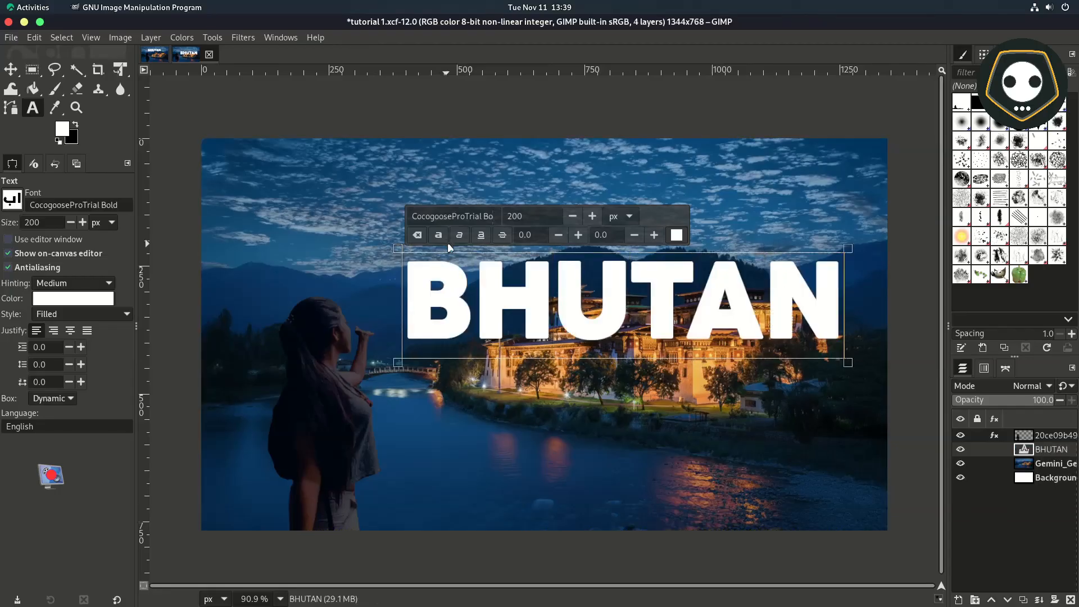
{"action": "left_click", "coordinate": [514, 215]}
{"action": "key", "text": "Return"}
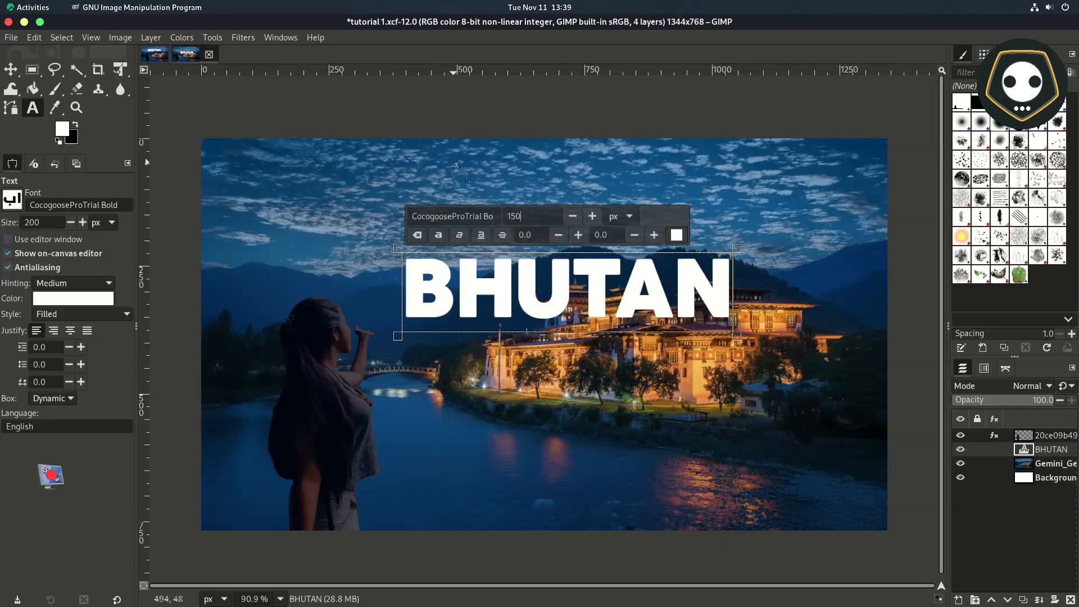
Step: Centre the BHUTAN text layer horizontally on the image with Align and Distribute
{"action": "left_click", "coordinate": [12, 71]}
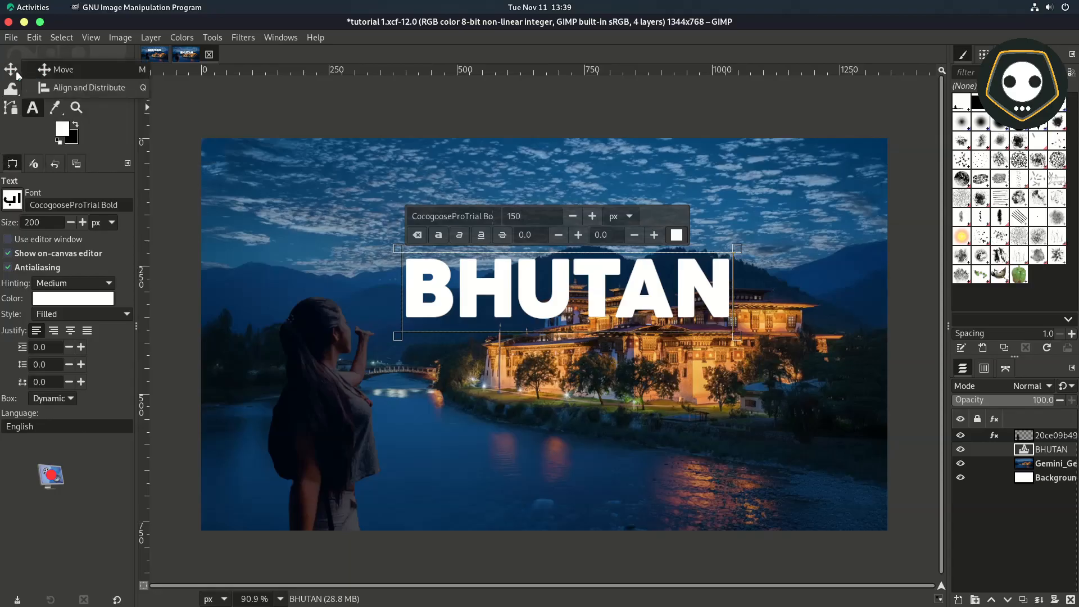
{"action": "left_click", "coordinate": [56, 88]}
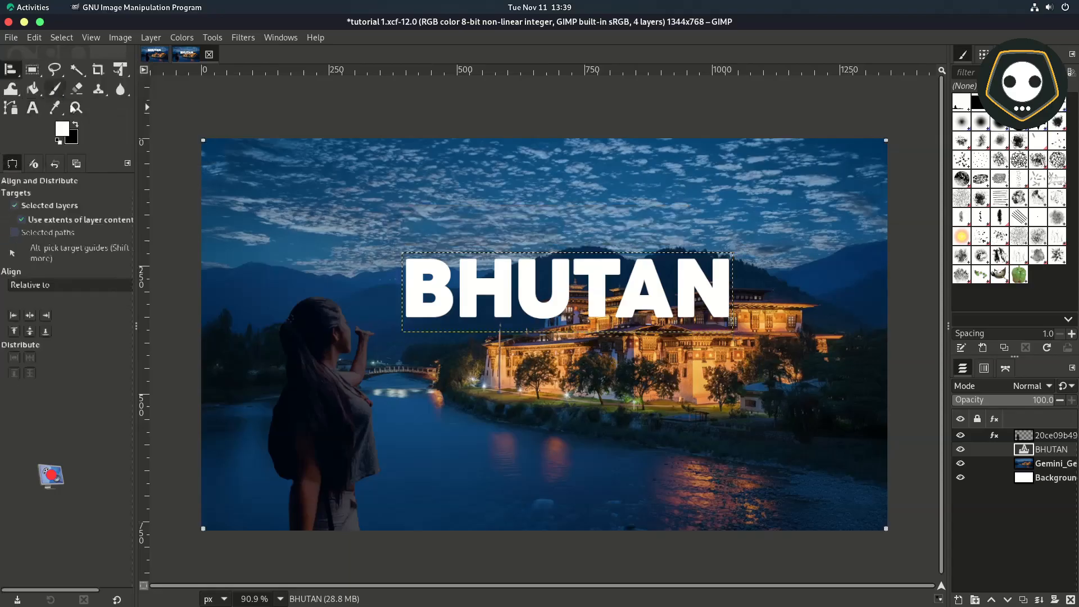
{"action": "left_click", "coordinate": [29, 315]}
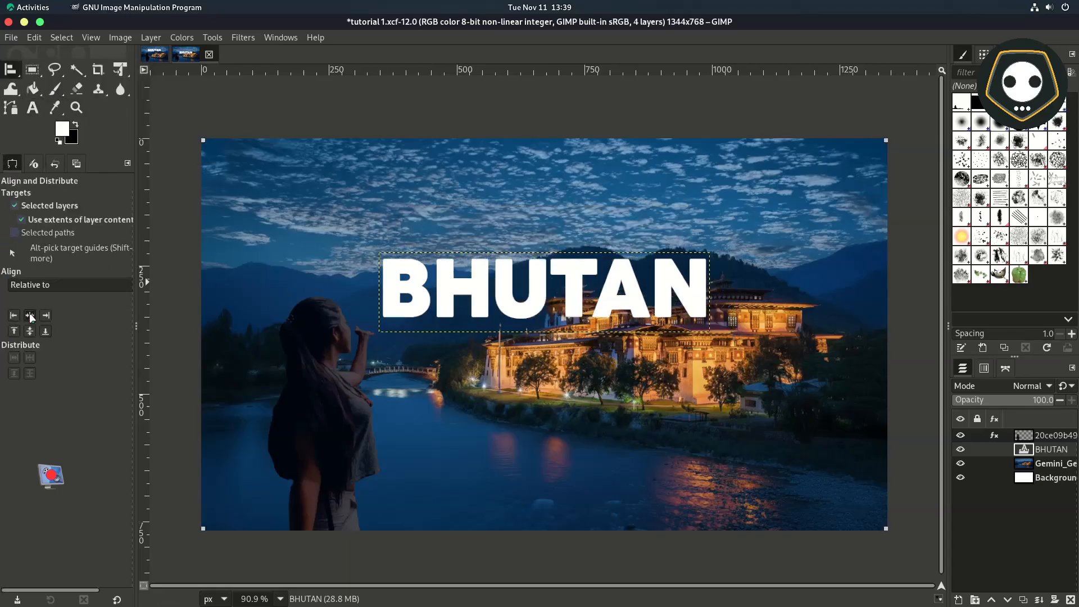
Step: Move the BHUTAN text straight up into the sky so its lower edge just overlaps the central mountain peak, and save the image
{"action": "left_click", "coordinate": [11, 70]}
{"action": "left_click", "coordinate": [51, 70]}
{"action": "left_click_drag", "start_coordinate": [538, 288], "coordinate": [560, 289]}
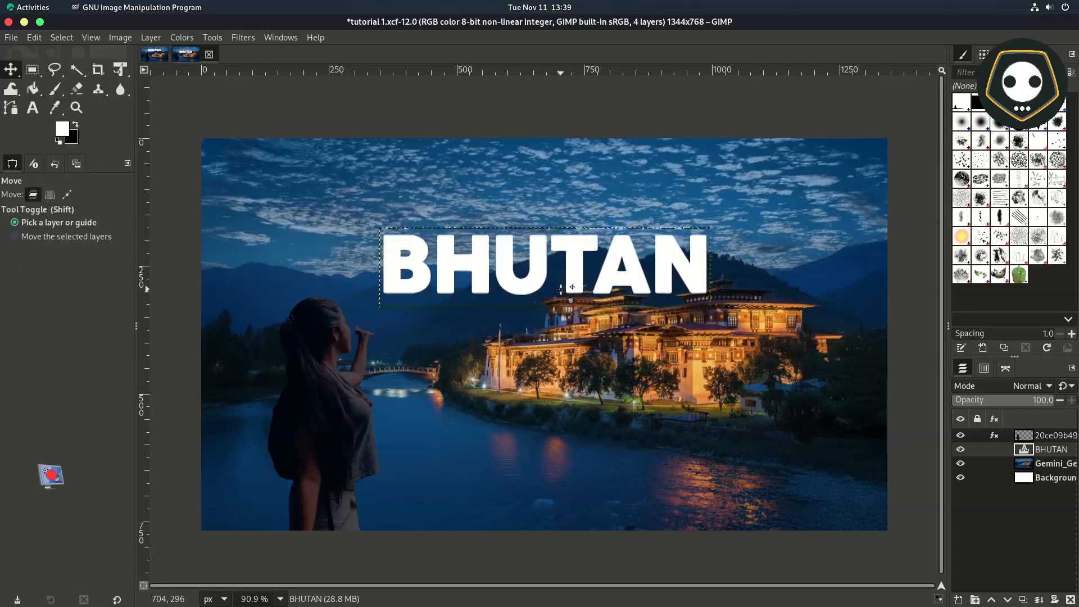
{"action": "key", "text": "Up"}
{"action": "key", "text": "Up"}
{"action": "key", "text": "Up"}
{"action": "key", "text": "Up"}
{"action": "key", "text": "Up"}
{"action": "key", "text": "Up"}
{"action": "key", "text": "Up"}
{"action": "key", "text": "Up"}
{"action": "key", "text": "Up"}
{"action": "key", "text": "Up"}
{"action": "key", "text": "Up"}
{"action": "key", "text": "Up"}
{"action": "key", "text": "Up"}
{"action": "key", "text": "Up"}
{"action": "key", "text": "Up"}
{"action": "key", "text": "Up"}
{"action": "key", "text": "Up"}
{"action": "key", "text": "Up"}
{"action": "key", "text": "Up"}
{"action": "key", "text": "Up"}
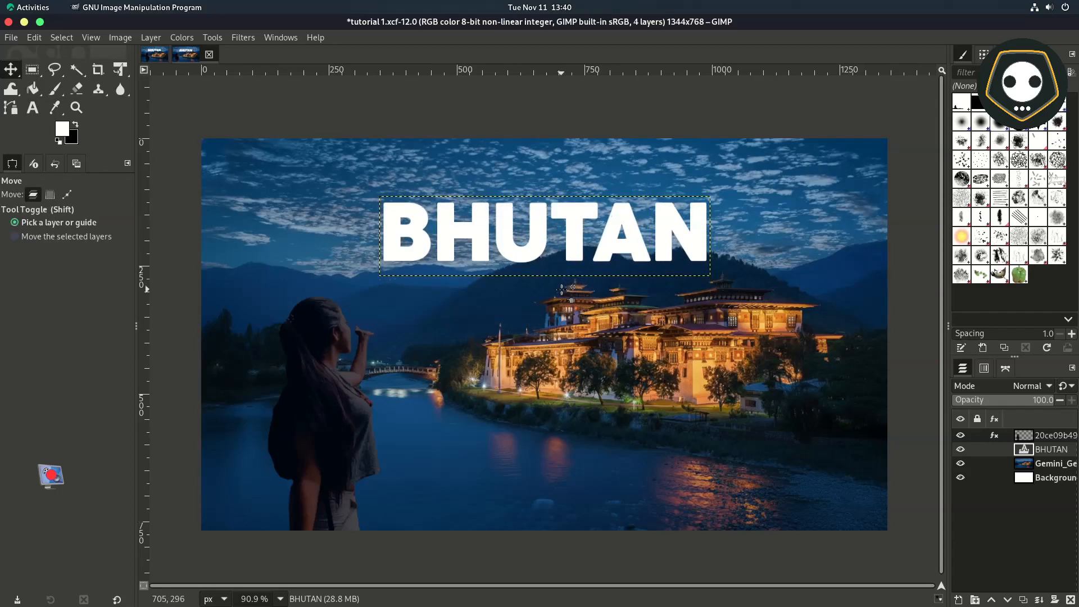
{"action": "key", "text": "Up"}
{"action": "key", "text": "Up"}
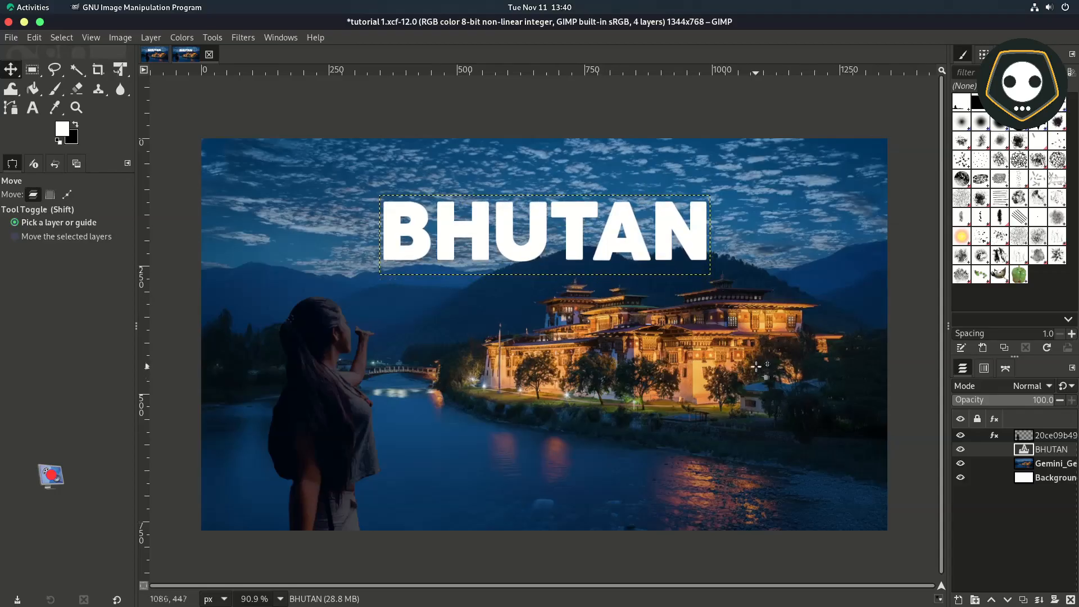
{"action": "key", "text": "ctrl+s"}
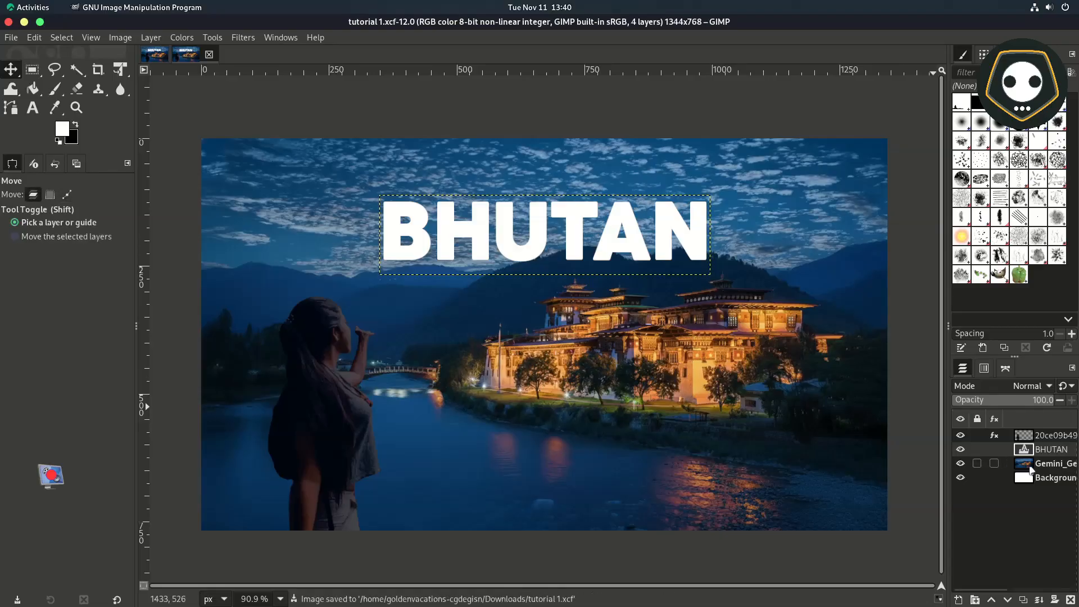
Step: Duplicate the night-scene photo layer, add a white layer mask to the copy, and save the image
{"action": "left_click", "coordinate": [1032, 465]}
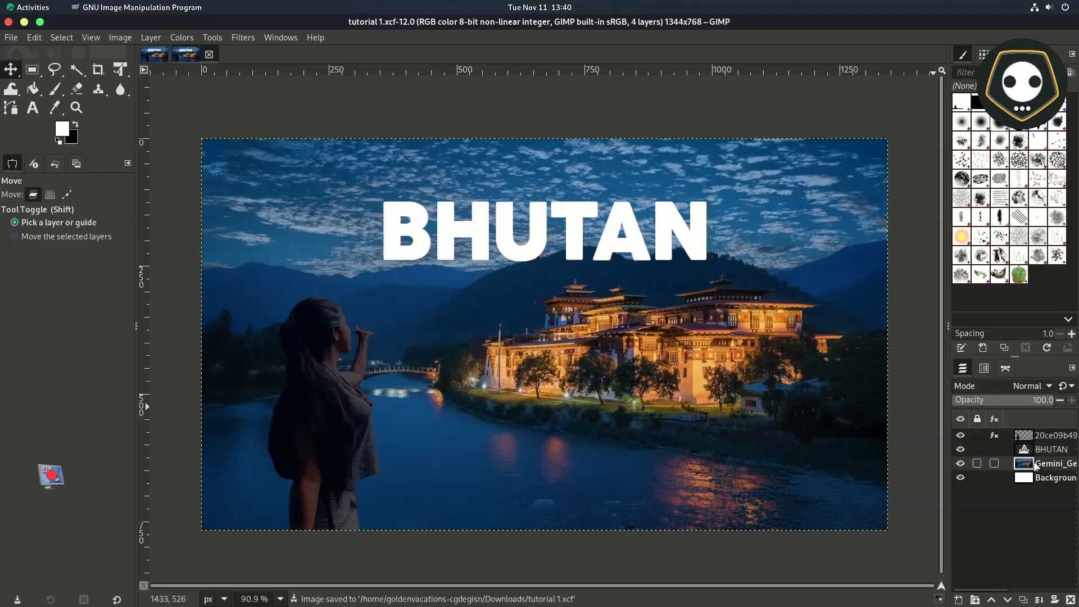
{"action": "left_click", "coordinate": [1023, 601]}
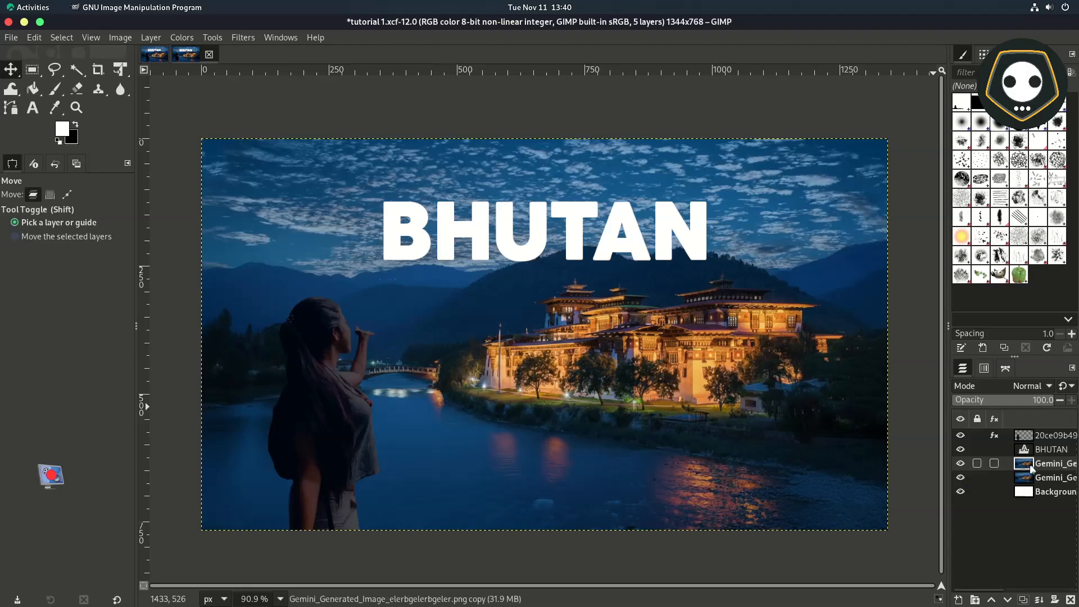
{"action": "right_click", "coordinate": [1027, 466]}
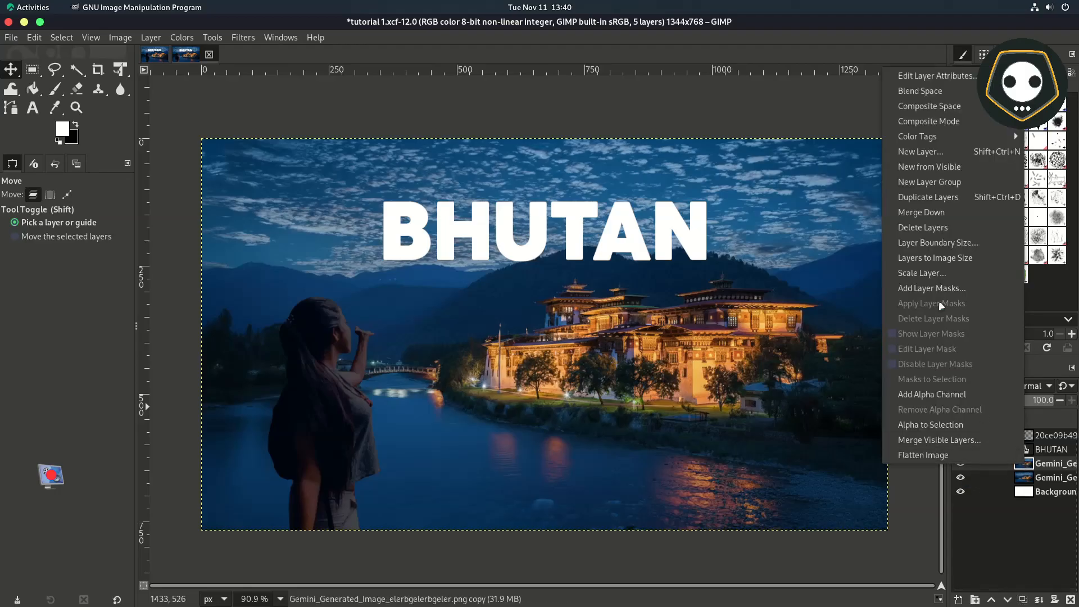
{"action": "left_click", "coordinate": [929, 290]}
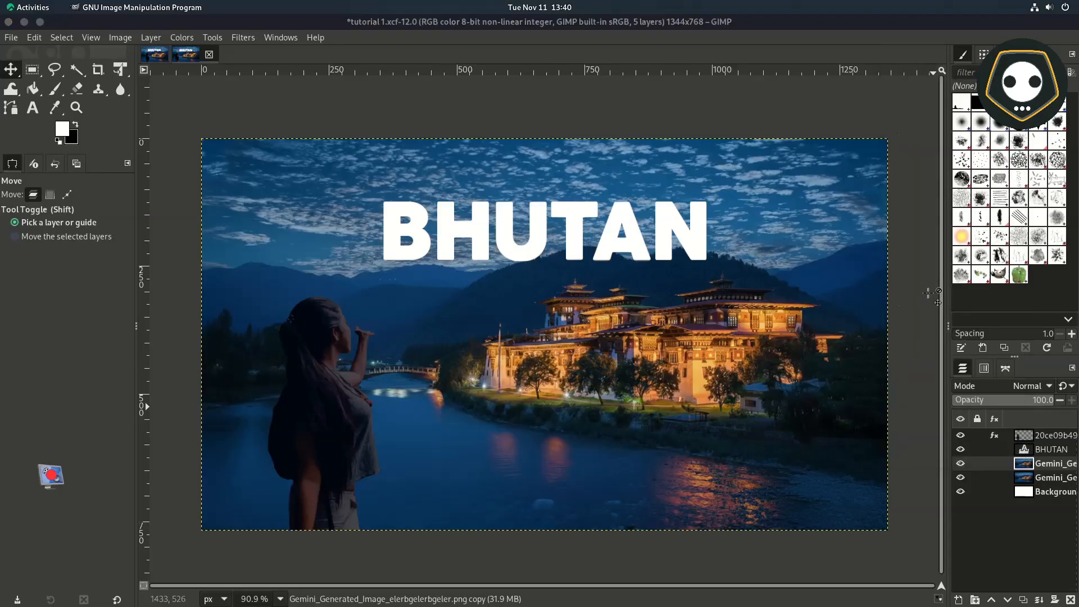
{"action": "key", "text": "Return"}
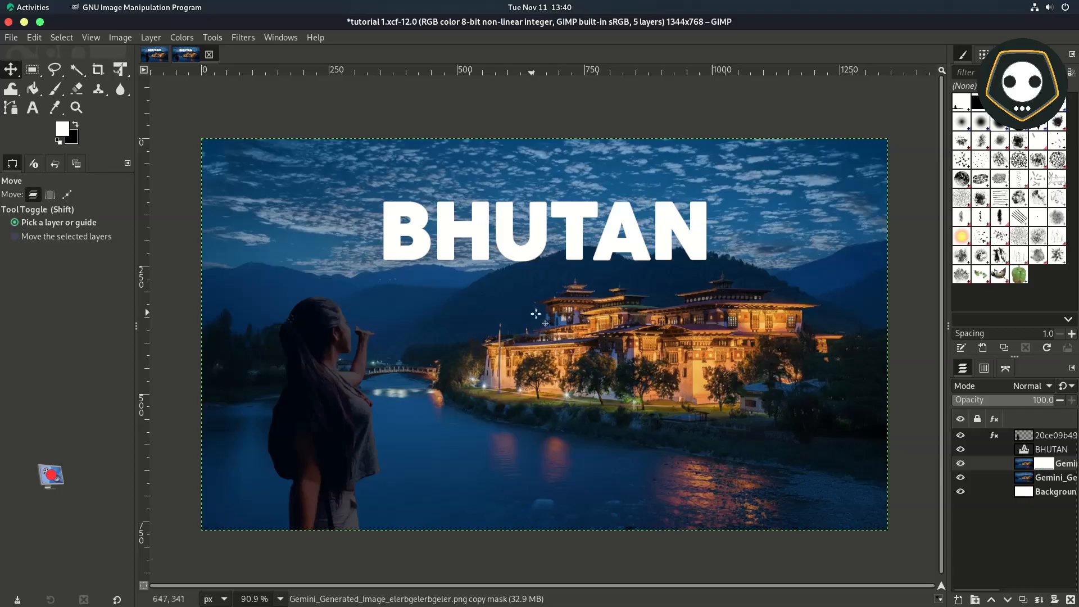
{"action": "key", "text": "ctrl+s"}
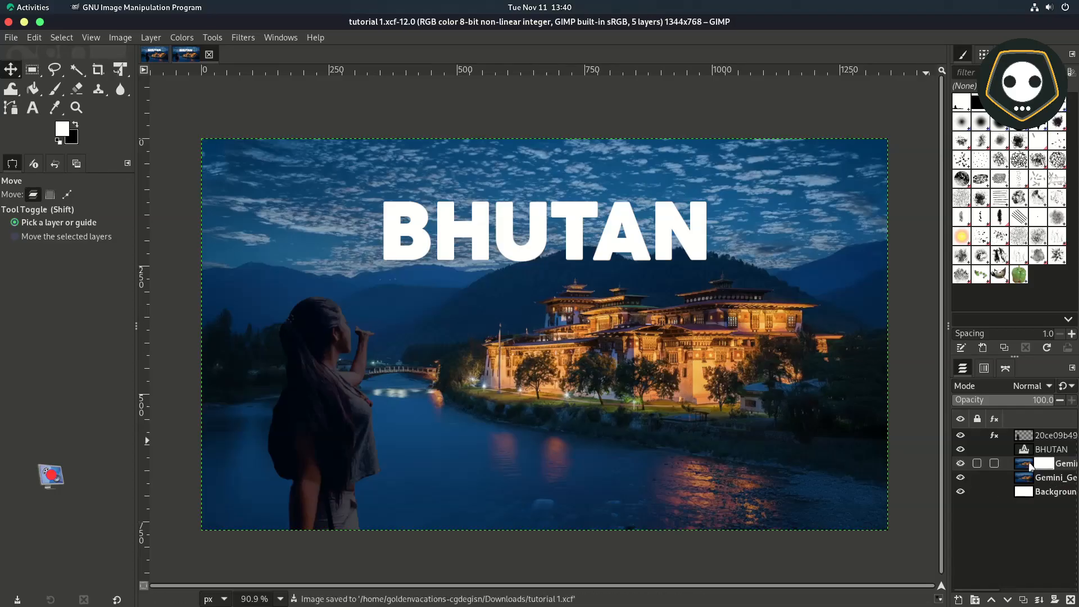
Step: Start a path on the duplicated photo layer at the image's left edge, tracing over the treetops there
{"action": "left_click", "coordinate": [1030, 465]}
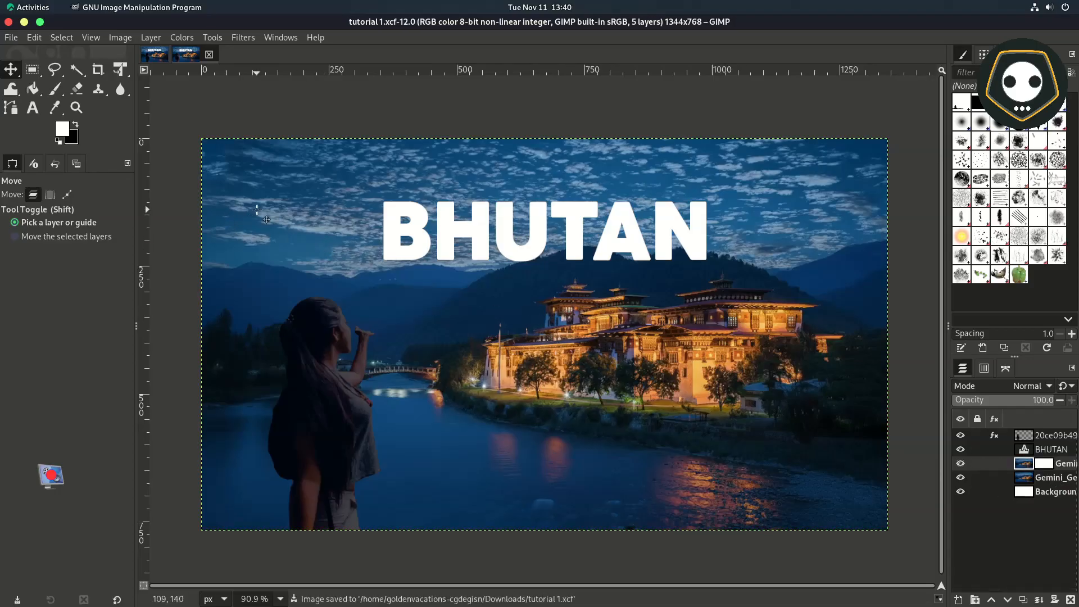
{"action": "key", "text": "b"}
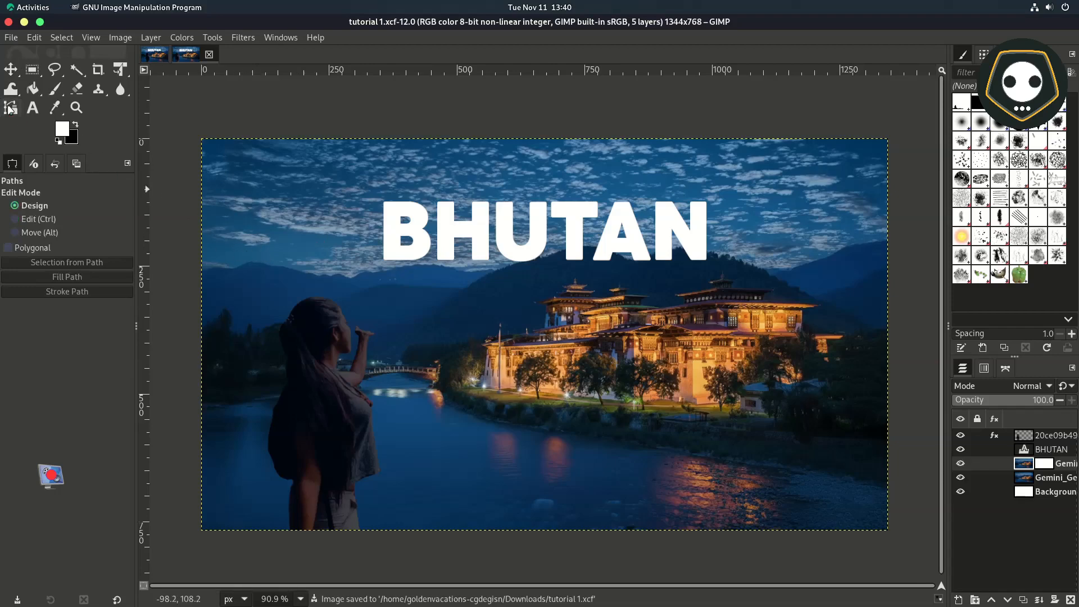
{"action": "scroll", "coordinate": [448, 301], "scroll_direction": "up", "scroll_amount": 6}
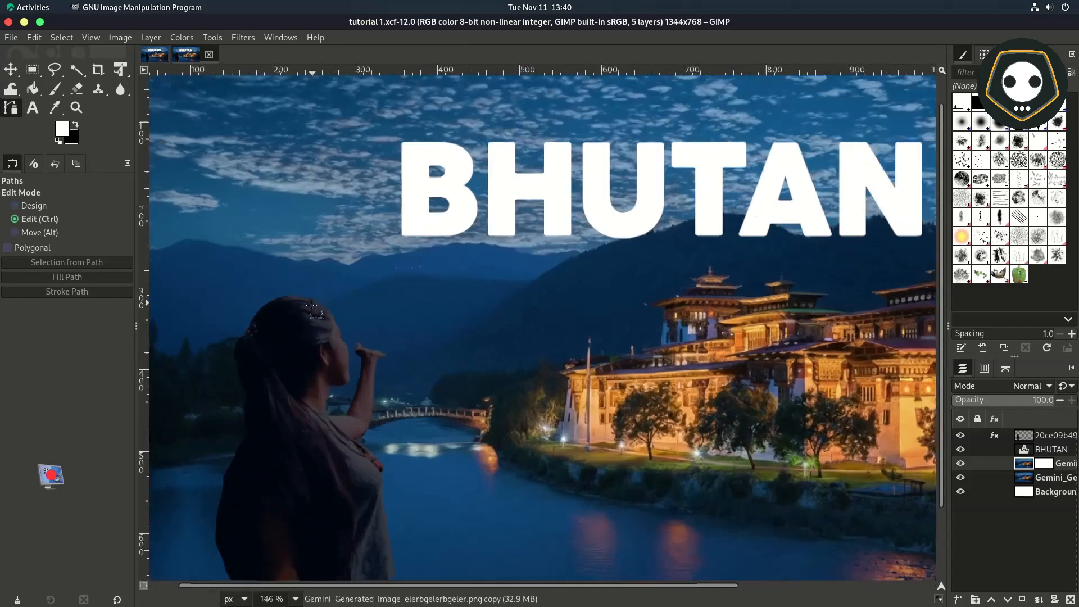
{"action": "scroll", "coordinate": [299, 333], "scroll_direction": "left", "scroll_amount": 5}
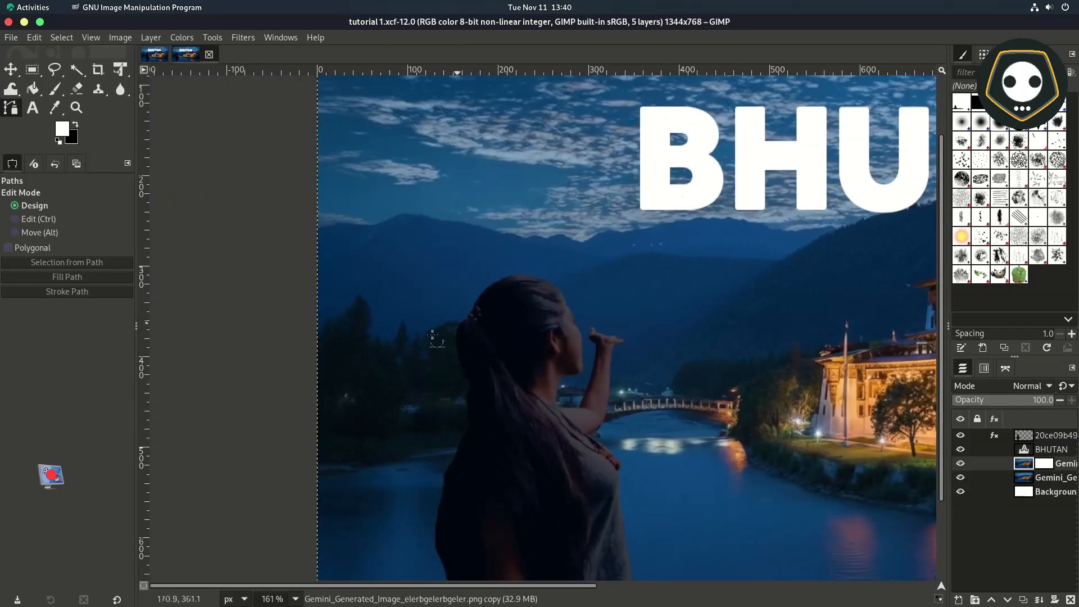
{"action": "left_click", "coordinate": [318, 335]}
{"action": "left_click", "coordinate": [327, 327]}
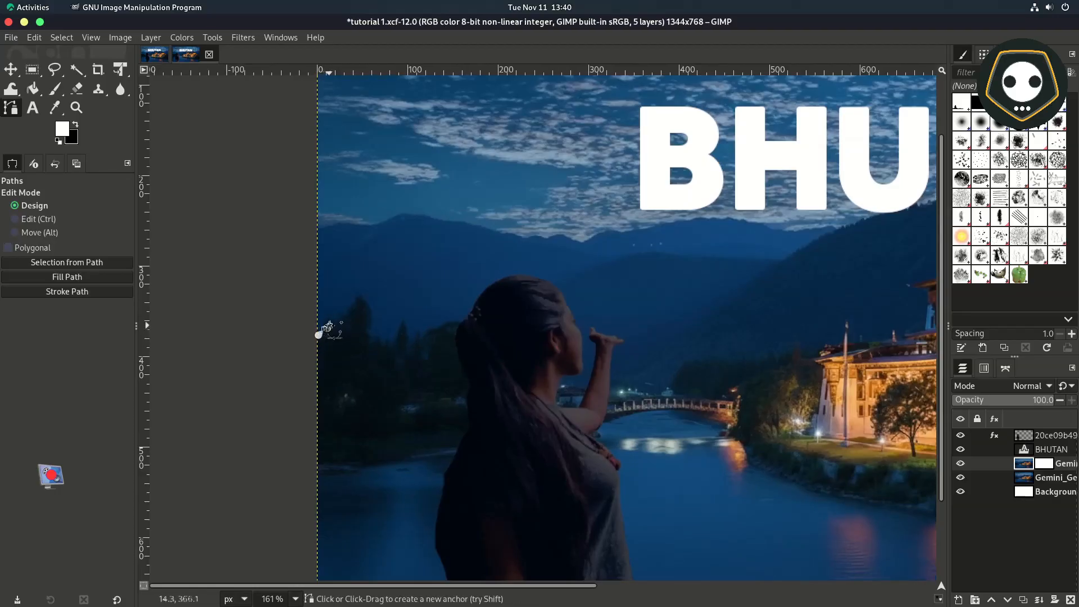
{"action": "left_click_drag", "start_coordinate": [345, 315], "coordinate": [351, 305]}
{"action": "left_click", "coordinate": [357, 295]}
{"action": "left_click", "coordinate": [369, 308]}
{"action": "left_click", "coordinate": [376, 336]}
{"action": "left_click", "coordinate": [391, 341]}
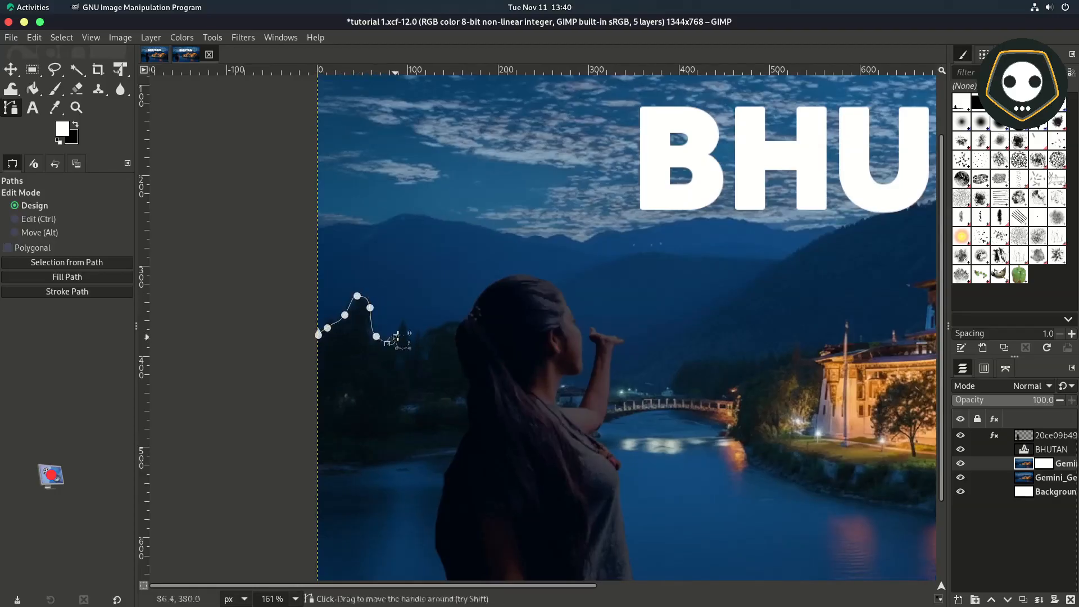
Step: Continue the path from the treetops across the woman's head and up onto the hillside beyond it
{"action": "left_click_drag", "start_coordinate": [412, 333], "coordinate": [442, 352]}
{"action": "left_click", "coordinate": [436, 331]}
{"action": "left_click", "coordinate": [465, 322]}
{"action": "left_click", "coordinate": [495, 316]}
{"action": "scroll", "coordinate": [641, 343], "scroll_direction": "right", "scroll_amount": 4}
{"action": "scroll", "coordinate": [640, 342], "scroll_direction": "up", "scroll_amount": 1}
{"action": "left_click", "coordinate": [364, 322]}
{"action": "left_click", "coordinate": [389, 303]}
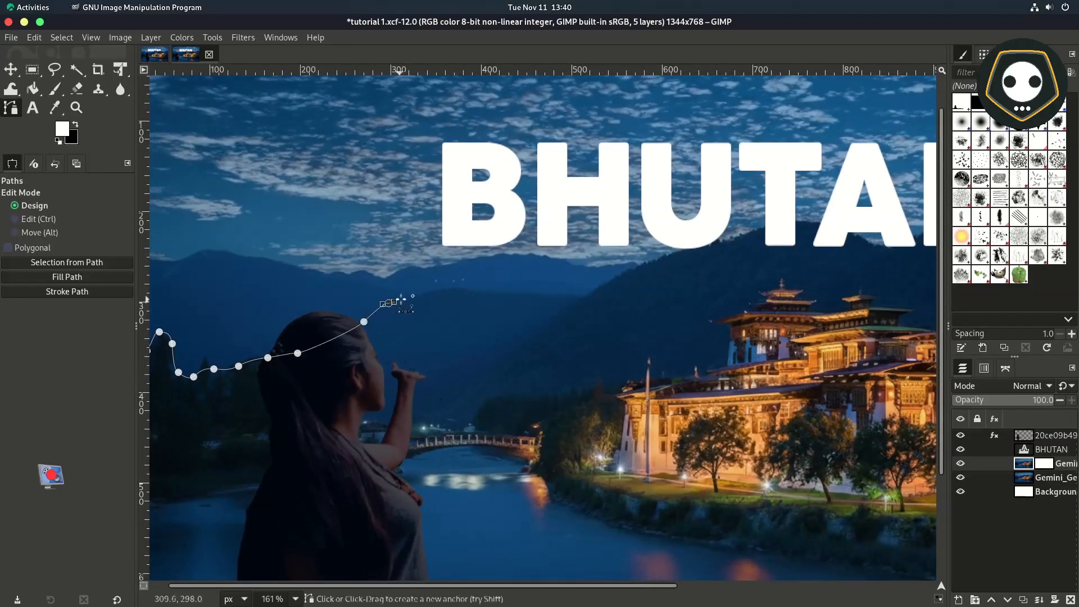
Step: Extend the path across the distant hills to the foot of the central mountain
{"action": "left_click", "coordinate": [418, 296]}
{"action": "left_click", "coordinate": [448, 292]}
{"action": "left_click", "coordinate": [485, 291]}
{"action": "left_click_drag", "start_coordinate": [539, 291], "coordinate": [392, 323]}
{"action": "left_click", "coordinate": [396, 330]}
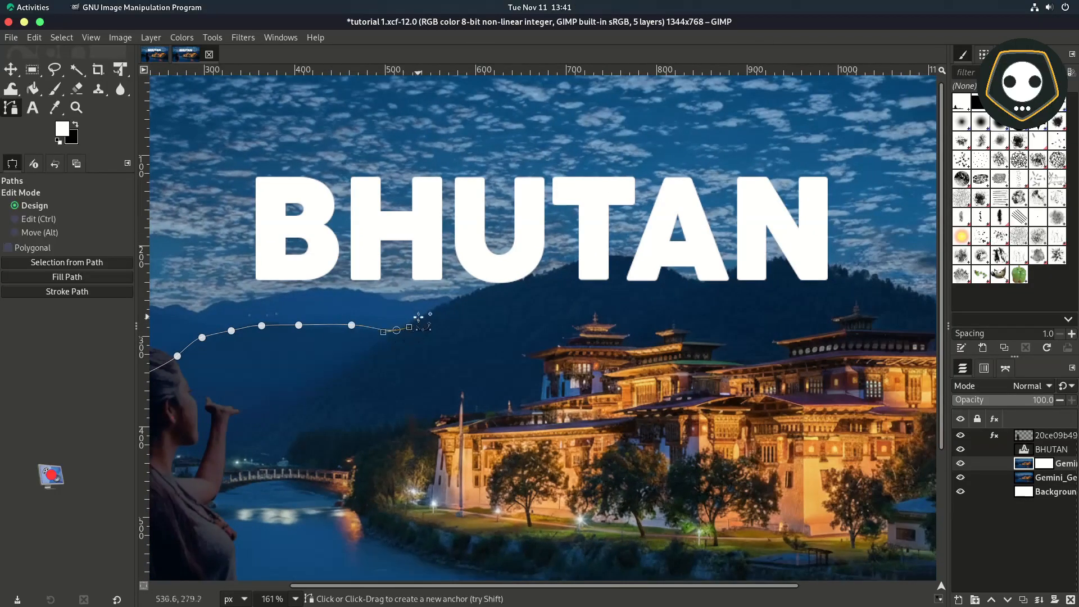
Step: Trace the path up the central mountain's left slope and over its peak, hiding the BHUTAN text temporarily to see the ridge
{"action": "left_click", "coordinate": [428, 311]}
{"action": "left_click_drag", "start_coordinate": [469, 293], "coordinate": [535, 285]}
{"action": "left_click", "coordinate": [960, 449]}
{"action": "scroll", "coordinate": [500, 303], "scroll_direction": "up", "scroll_amount": 1}
{"action": "left_click", "coordinate": [502, 292]}
{"action": "scroll", "coordinate": [548, 288], "scroll_direction": "up", "scroll_amount": 3}
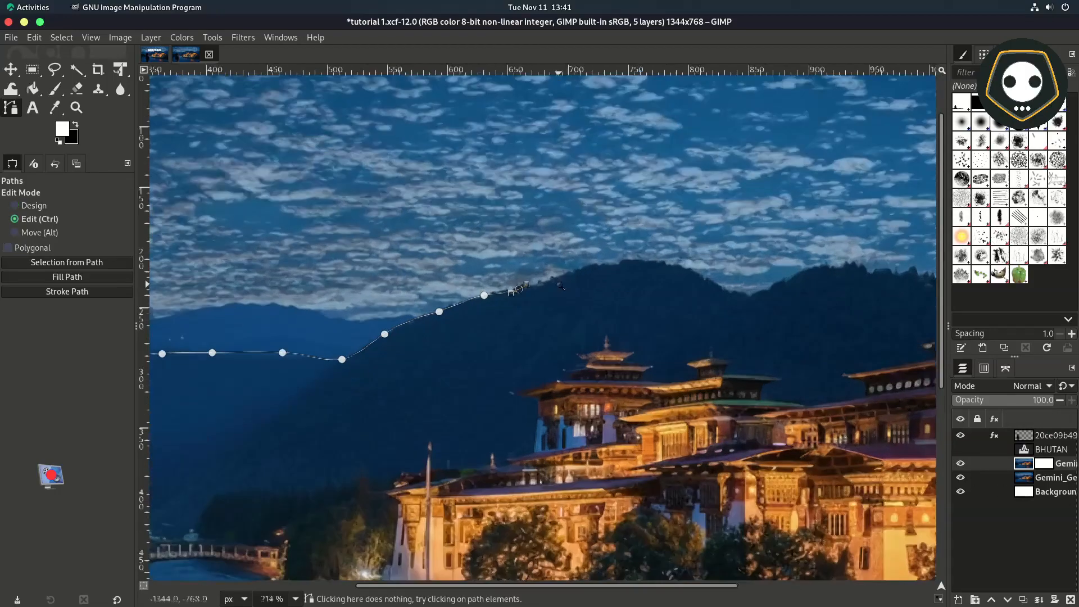
{"action": "left_click", "coordinate": [960, 449]}
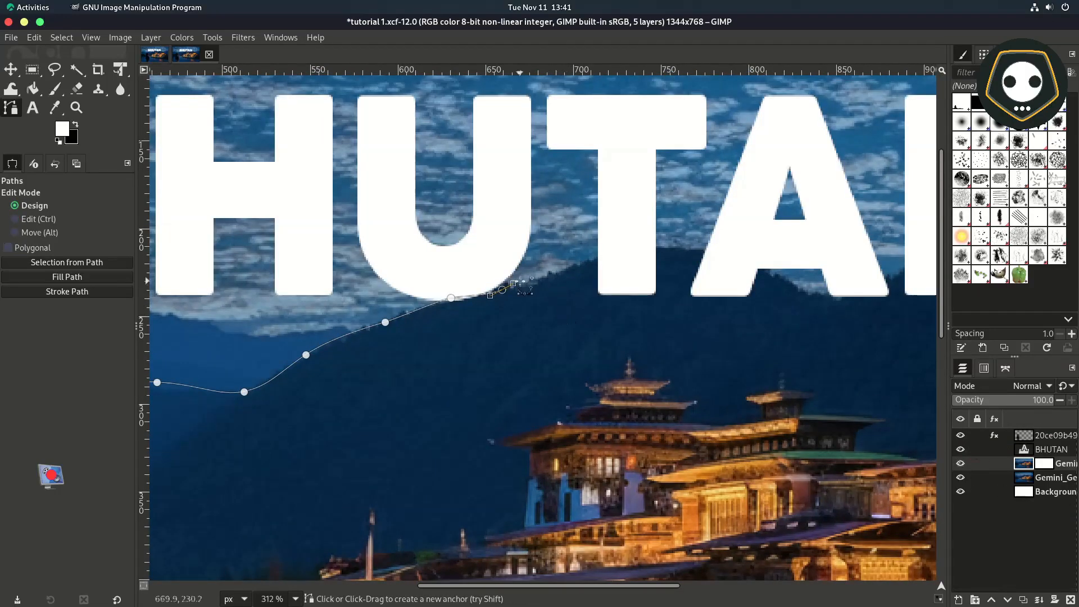
{"action": "left_click_drag", "start_coordinate": [532, 281], "coordinate": [544, 275]}
{"action": "left_click_drag", "start_coordinate": [577, 266], "coordinate": [615, 251]}
{"action": "left_click_drag", "start_coordinate": [635, 250], "coordinate": [680, 247]}
{"action": "left_click_drag", "start_coordinate": [701, 248], "coordinate": [392, 218]}
Step: Hide the BHUTAN text and trace the path along the dip, the second peak and its descending ridge
{"action": "left_click", "coordinate": [960, 449]}
{"action": "left_click_drag", "start_coordinate": [410, 223], "coordinate": [454, 246]}
{"action": "left_click_drag", "start_coordinate": [473, 253], "coordinate": [608, 219]}
{"action": "left_click_drag", "start_coordinate": [634, 220], "coordinate": [646, 220]}
{"action": "scroll", "coordinate": [634, 293], "scroll_direction": "down", "scroll_amount": 3}
{"action": "left_click_drag", "start_coordinate": [634, 293], "coordinate": [375, 260]}
{"action": "left_click_drag", "start_coordinate": [407, 268], "coordinate": [438, 274]}
{"action": "left_click_drag", "start_coordinate": [446, 278], "coordinate": [455, 282]}
{"action": "left_click_drag", "start_coordinate": [470, 287], "coordinate": [501, 307]}
{"action": "left_click_drag", "start_coordinate": [510, 308], "coordinate": [519, 313]}
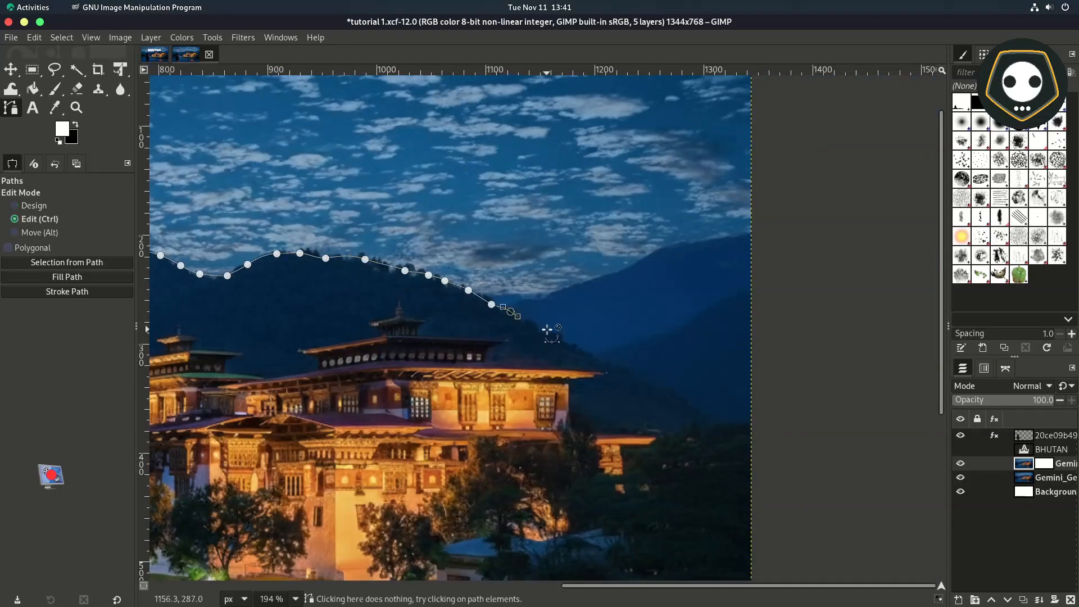
Step: Show the BHUTAN text again and trace the path up the far-right mountain to the image's right edge
{"action": "scroll", "coordinate": [548, 334], "scroll_direction": "down", "scroll_amount": 2}
{"action": "left_click", "coordinate": [960, 449]}
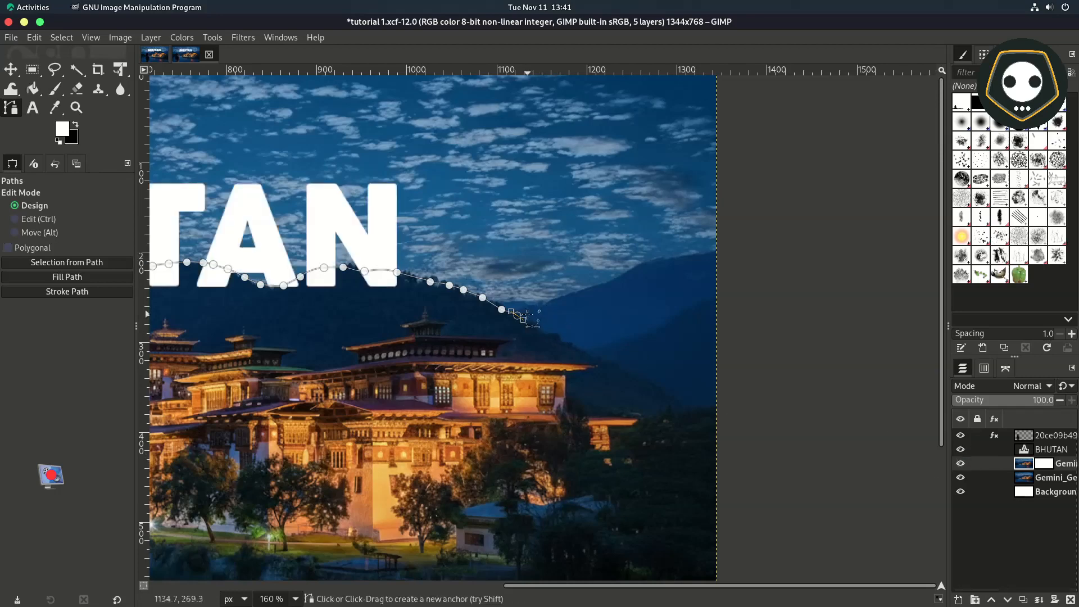
{"action": "left_click_drag", "start_coordinate": [527, 309], "coordinate": [560, 297]}
{"action": "left_click_drag", "start_coordinate": [571, 291], "coordinate": [581, 288]}
{"action": "left_click_drag", "start_coordinate": [606, 281], "coordinate": [615, 278]}
{"action": "left_click_drag", "start_coordinate": [634, 271], "coordinate": [661, 259]}
{"action": "left_click_drag", "start_coordinate": [679, 256], "coordinate": [720, 251]}
Step: Carry the path around the outside of the sky back to its start and create a selection from it
{"action": "left_click_drag", "start_coordinate": [864, 345], "coordinate": [914, 379]}
{"action": "scroll", "coordinate": [914, 380], "scroll_direction": "down", "scroll_amount": 2}
{"action": "left_click", "coordinate": [879, 316]}
{"action": "left_click", "coordinate": [876, 200]}
{"action": "left_click", "coordinate": [848, 185]}
{"action": "left_click_drag", "start_coordinate": [246, 181], "coordinate": [578, 180]}
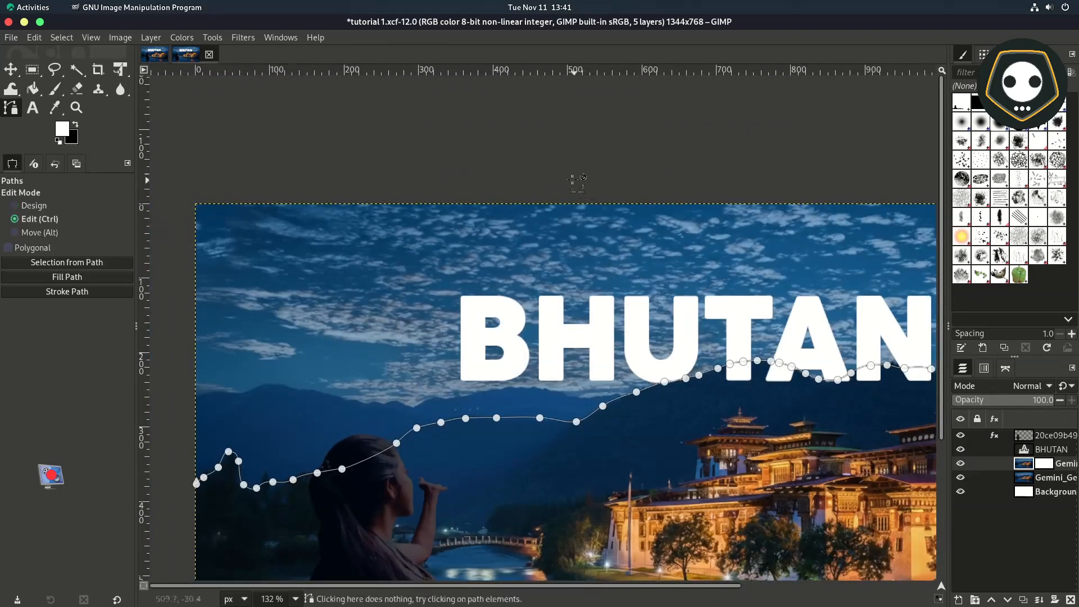
{"action": "left_click", "coordinate": [502, 175]}
{"action": "left_click", "coordinate": [233, 177]}
{"action": "left_click", "coordinate": [172, 468]}
{"action": "left_click", "coordinate": [176, 498]}
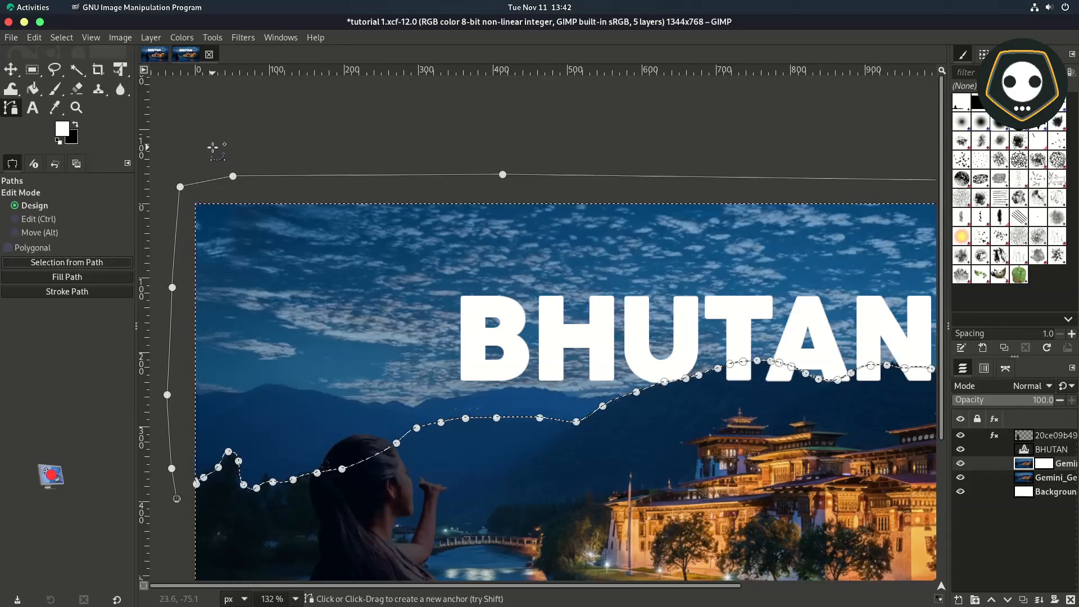
Step: Feather the sky selection by 2 px
{"action": "left_click", "coordinate": [59, 39]}
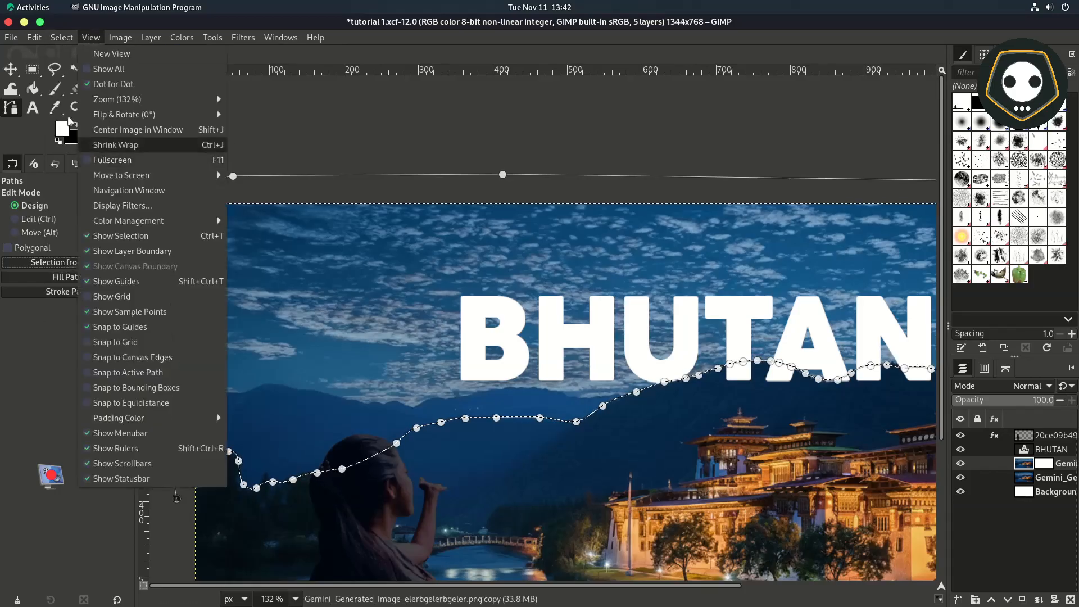
{"action": "left_click", "coordinate": [79, 157]}
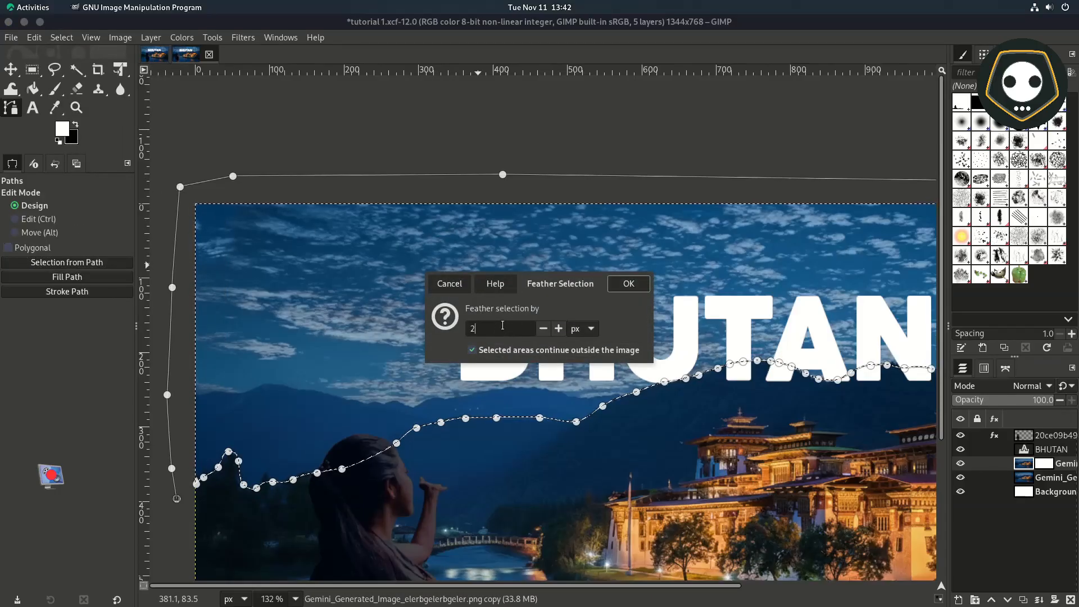
{"action": "left_click", "coordinate": [628, 283]}
{"action": "scroll", "coordinate": [639, 345], "scroll_direction": "down", "scroll_amount": 2}
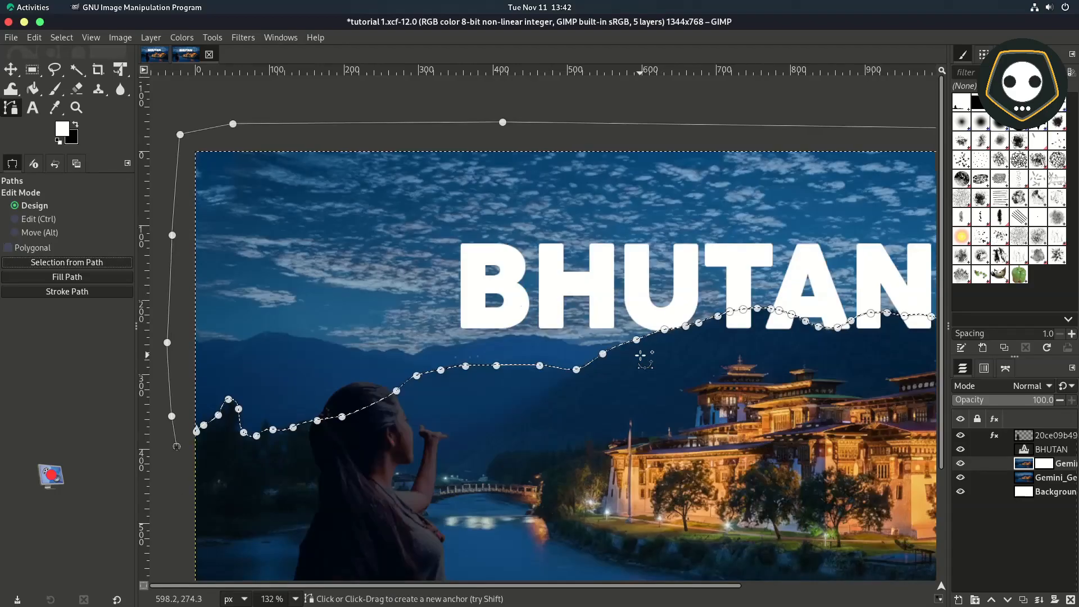
Step: Fill the selected sky area with black on the duplicated photo layer's mask
{"action": "scroll", "coordinate": [641, 355], "scroll_direction": "down", "scroll_amount": 1}
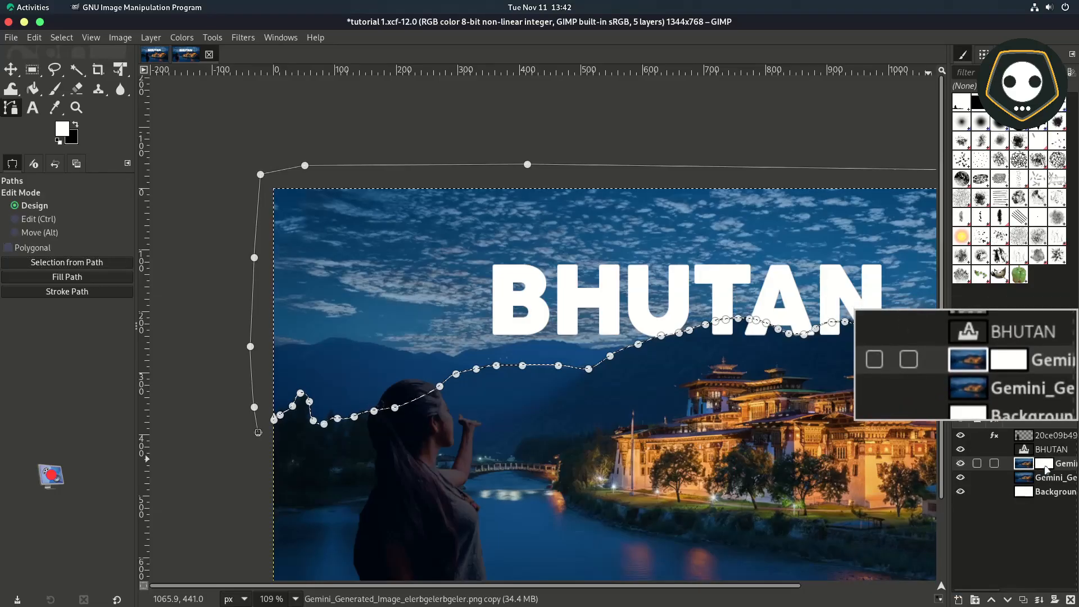
{"action": "left_click", "coordinate": [1048, 467]}
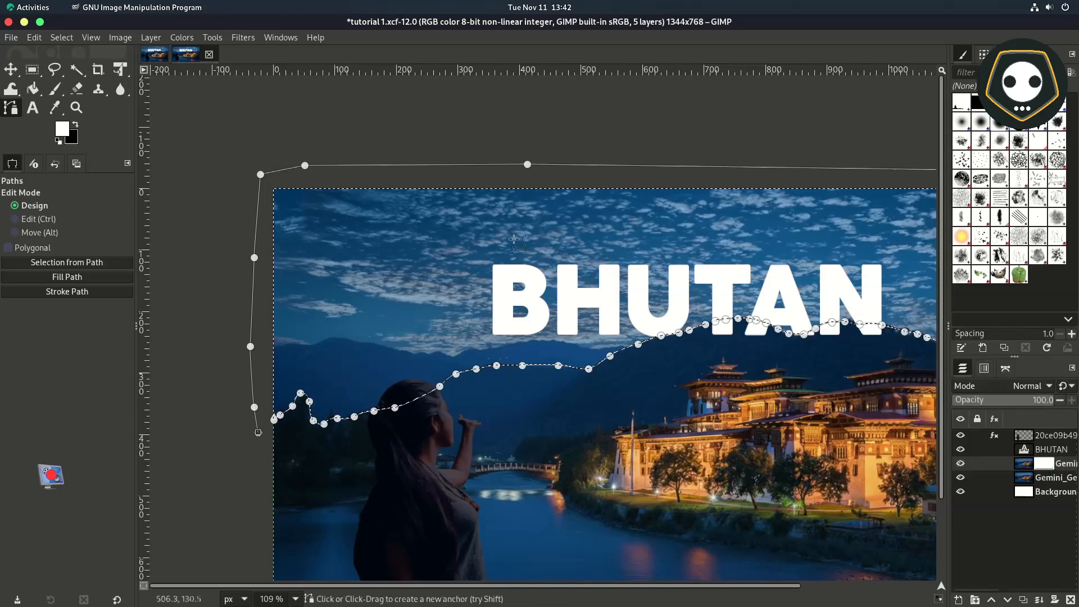
{"action": "left_click", "coordinate": [76, 126]}
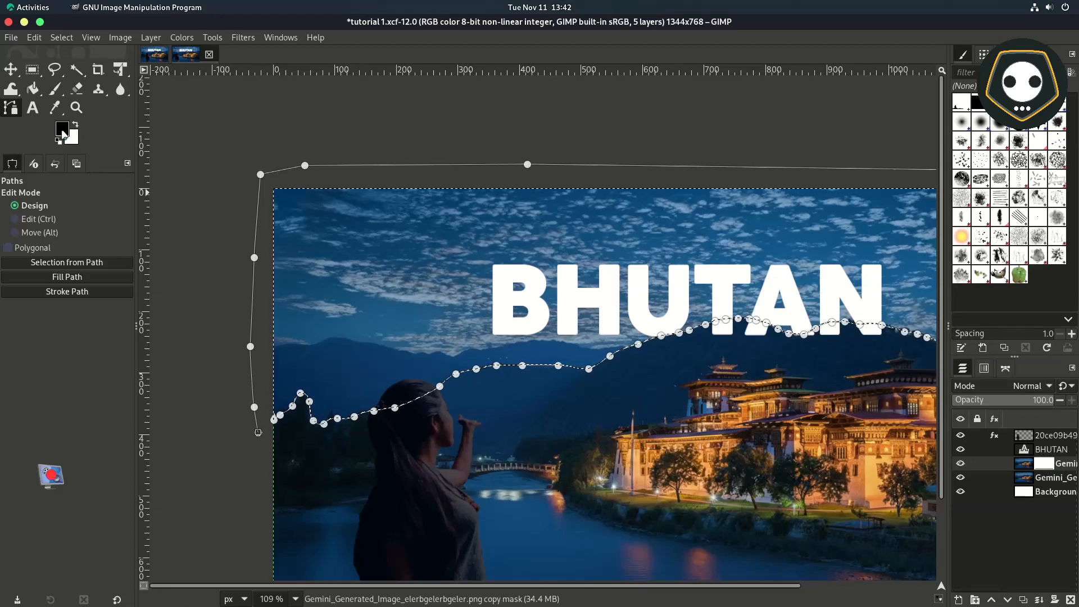
{"action": "left_click_drag", "start_coordinate": [63, 132], "coordinate": [290, 255]}
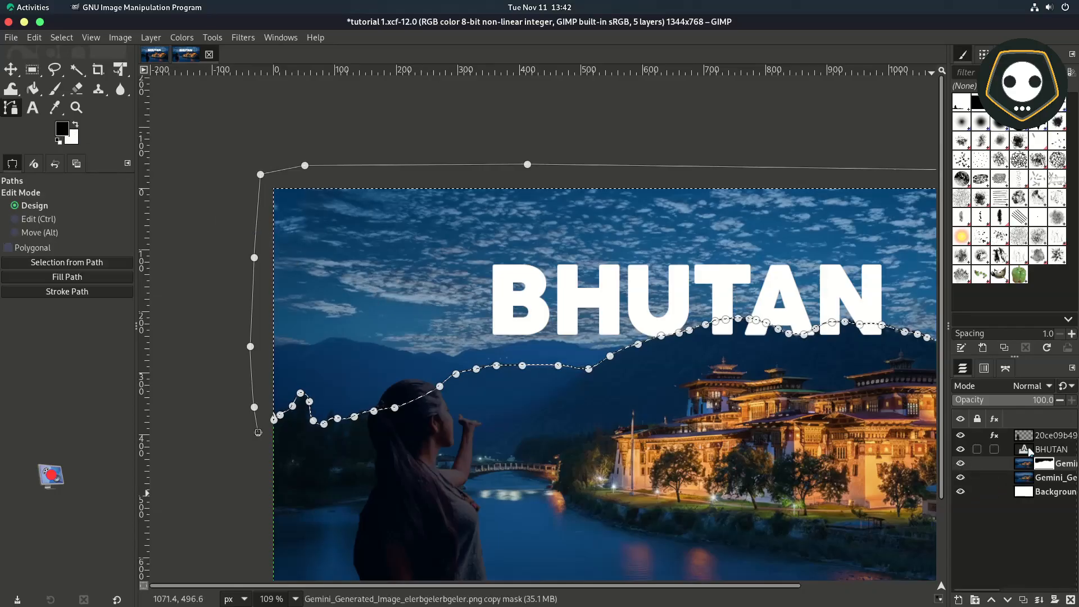
Step: Clear the selection and lower the BHUTAN text layer one step, beneath the masked photo copy
{"action": "key", "text": "m"}
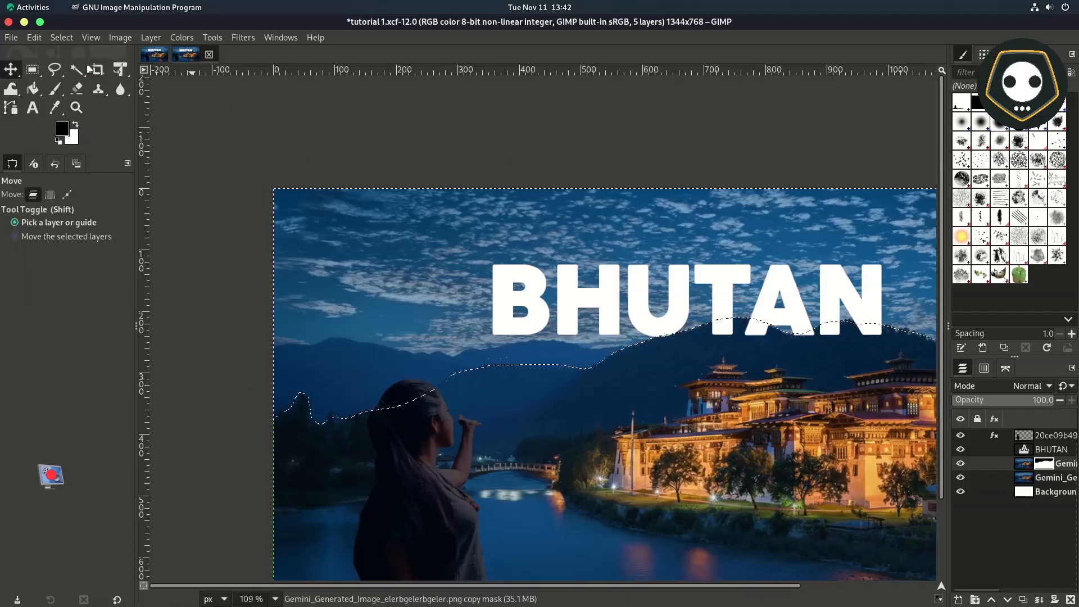
{"action": "left_click", "coordinate": [58, 37]}
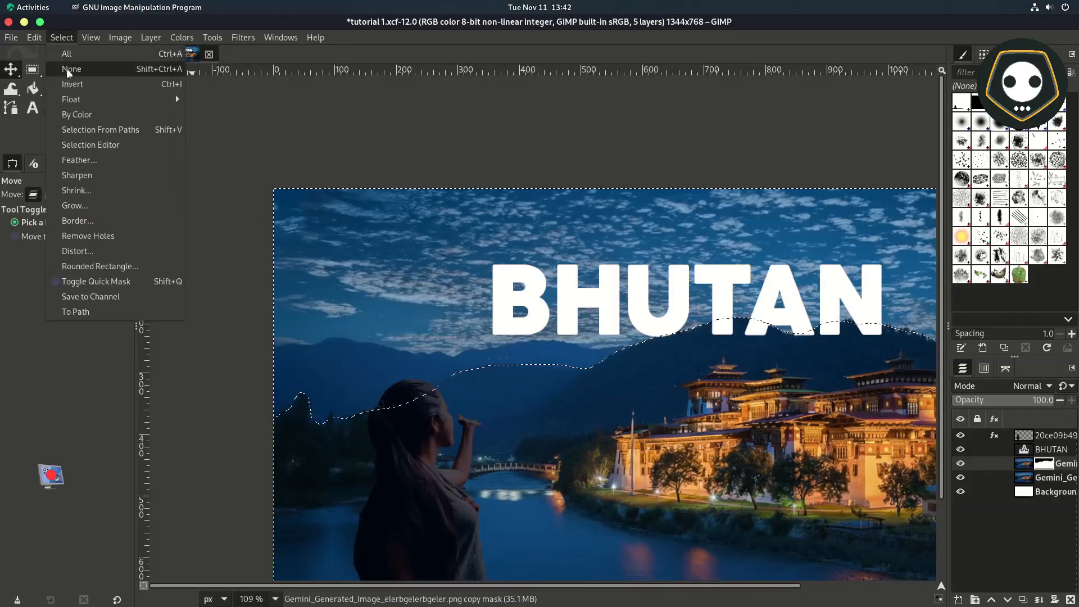
{"action": "left_click", "coordinate": [69, 69]}
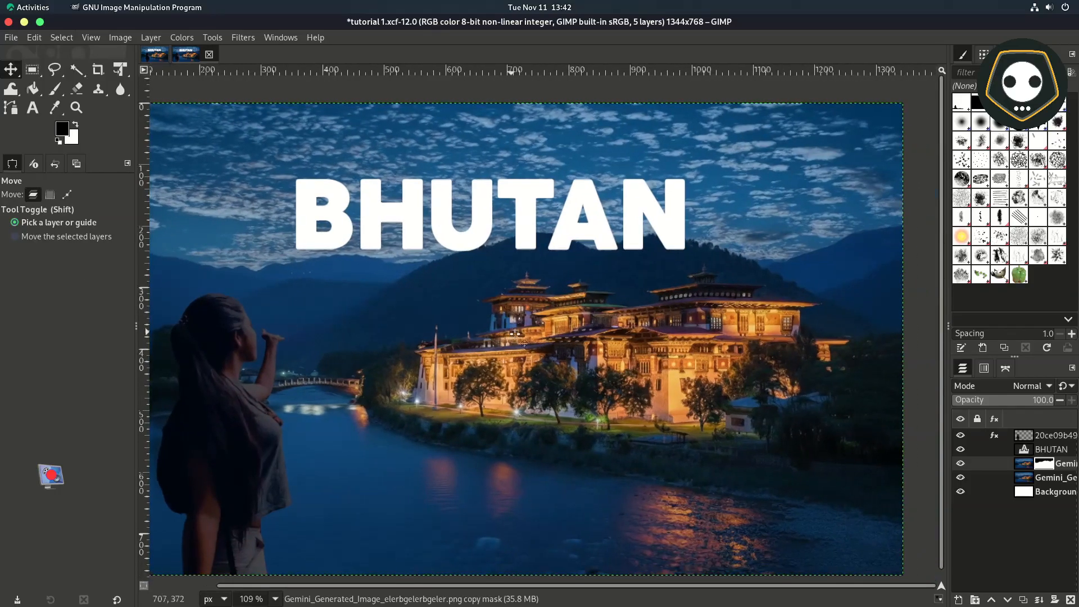
{"action": "left_click", "coordinate": [1025, 450]}
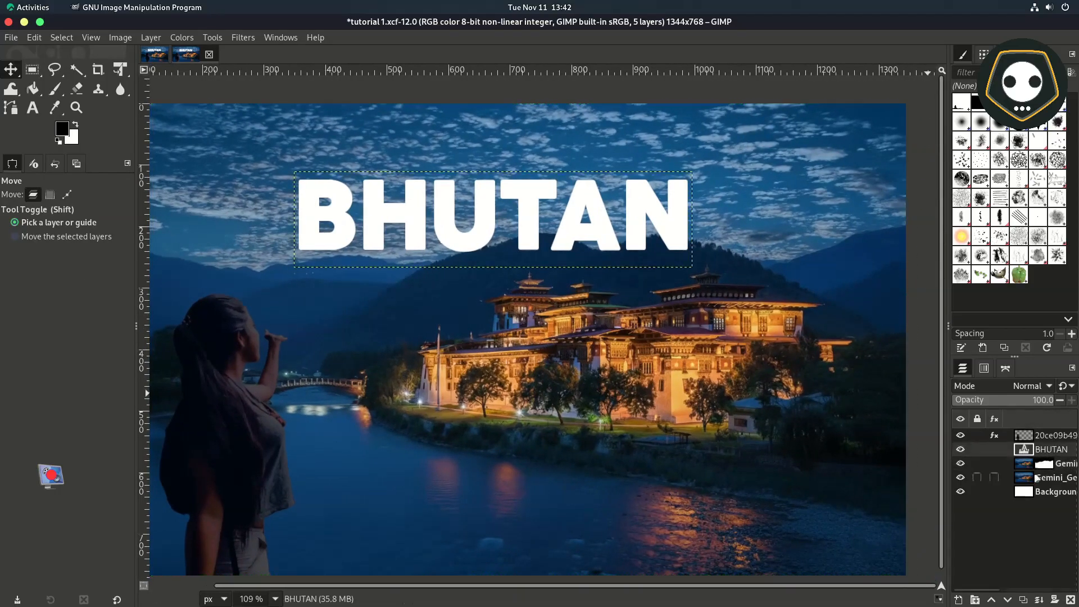
{"action": "left_click", "coordinate": [1007, 599]}
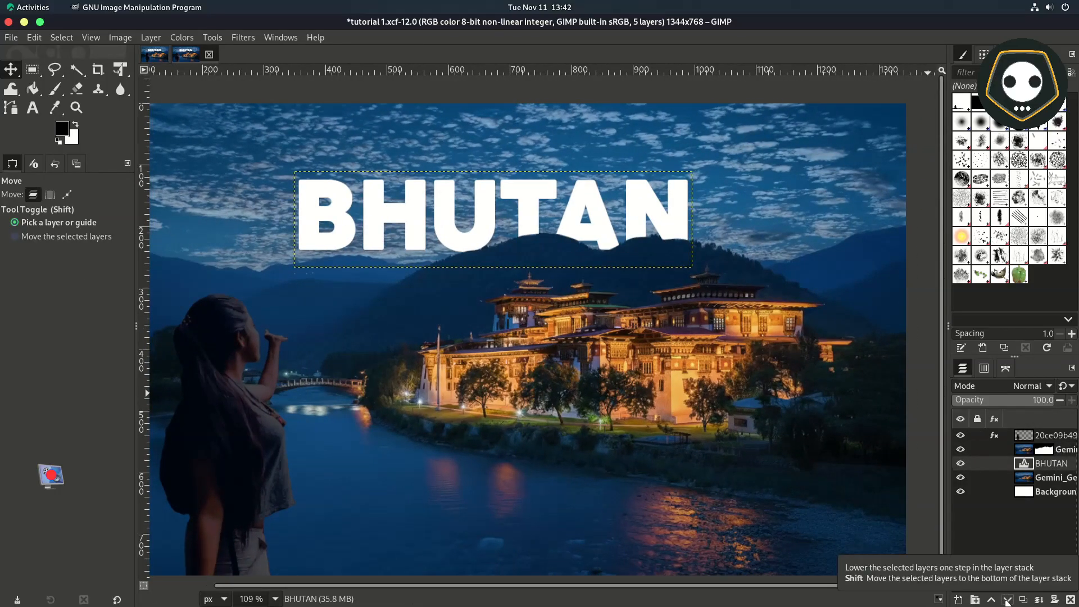
Step: Toggle the masked photo copy's visibility repeatedly to check how the mountains cover the BHUTAN text
{"action": "left_click", "coordinate": [959, 449]}
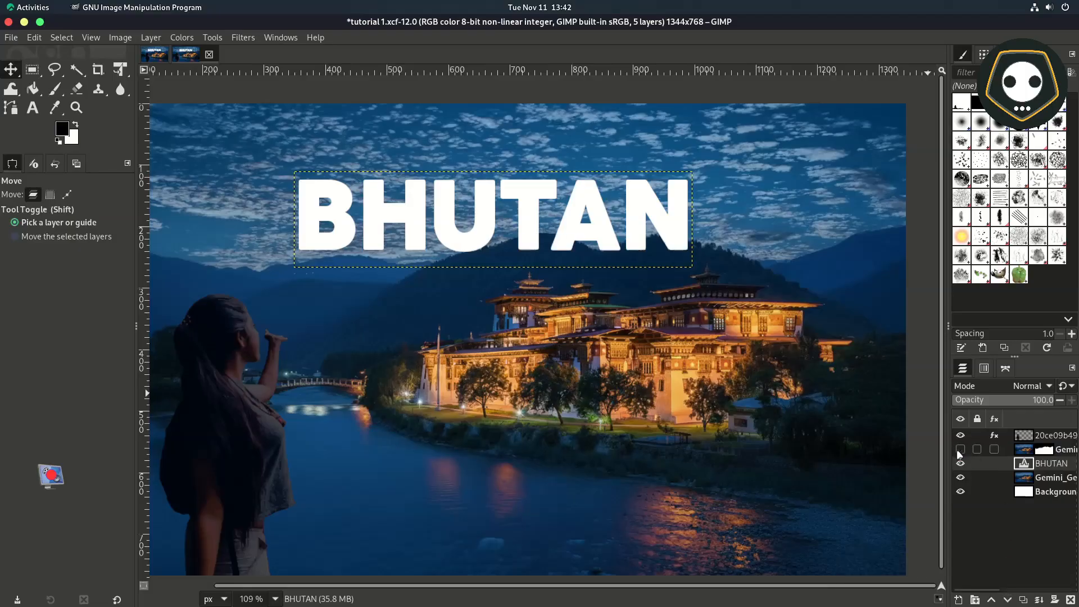
{"action": "left_click", "coordinate": [959, 449]}
{"action": "left_click", "coordinate": [959, 449]}
{"action": "left_click", "coordinate": [959, 449]}
{"action": "left_click", "coordinate": [959, 450]}
{"action": "left_click", "coordinate": [959, 450]}
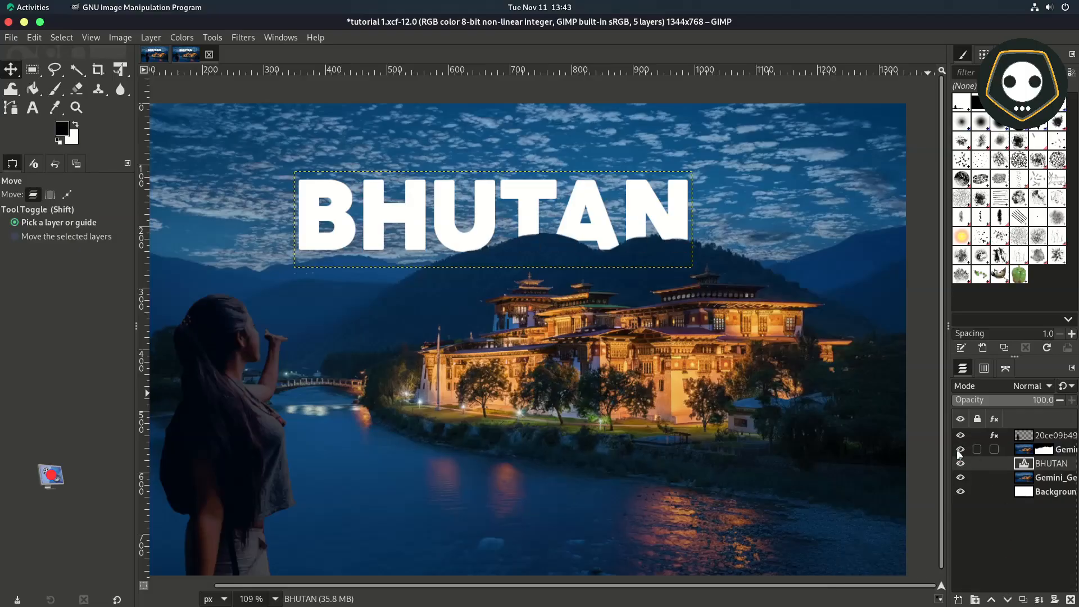
{"action": "scroll", "coordinate": [787, 417], "scroll_direction": "down", "scroll_amount": 1}
{"action": "left_click", "coordinate": [662, 438]}
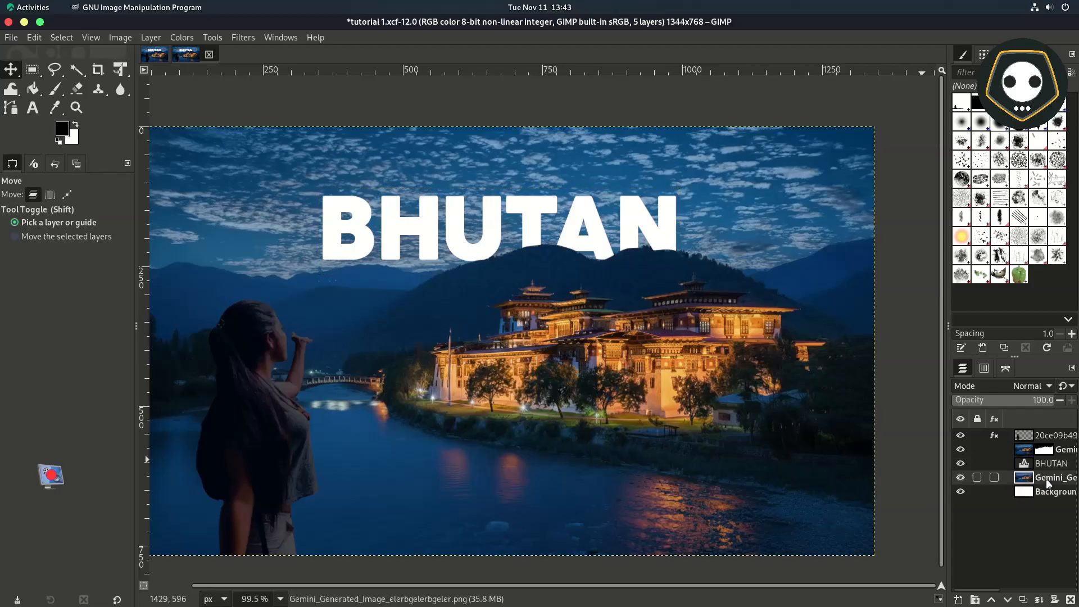
{"action": "scroll", "coordinate": [662, 439], "scroll_direction": "down", "scroll_amount": 2}
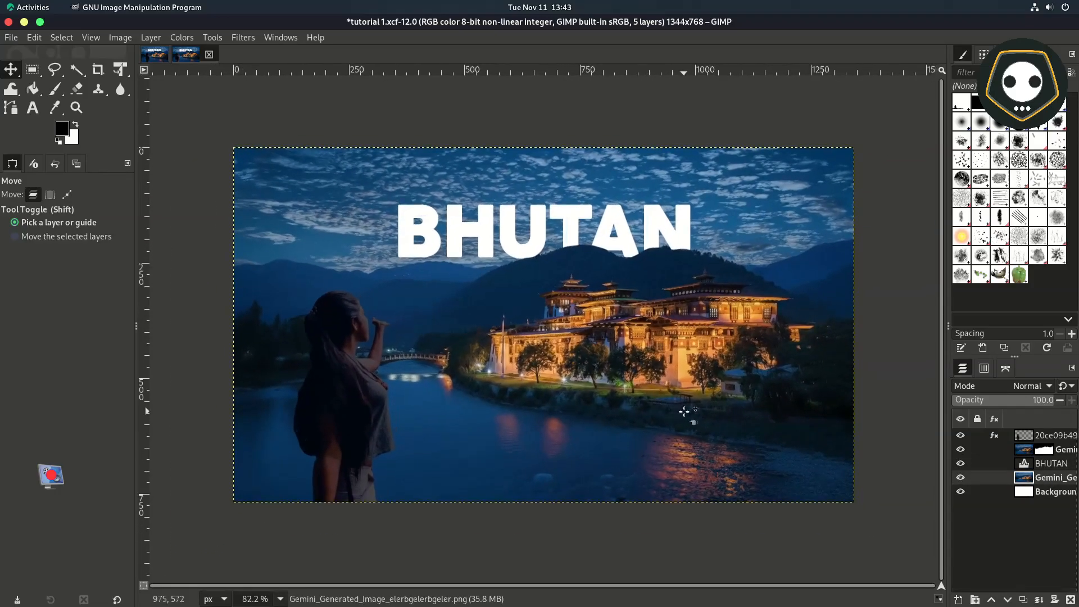
Step: Compare the composite with the earlier open BHUTAN image, ending back on tutorial 1.xcf
{"action": "left_click", "coordinate": [155, 55]}
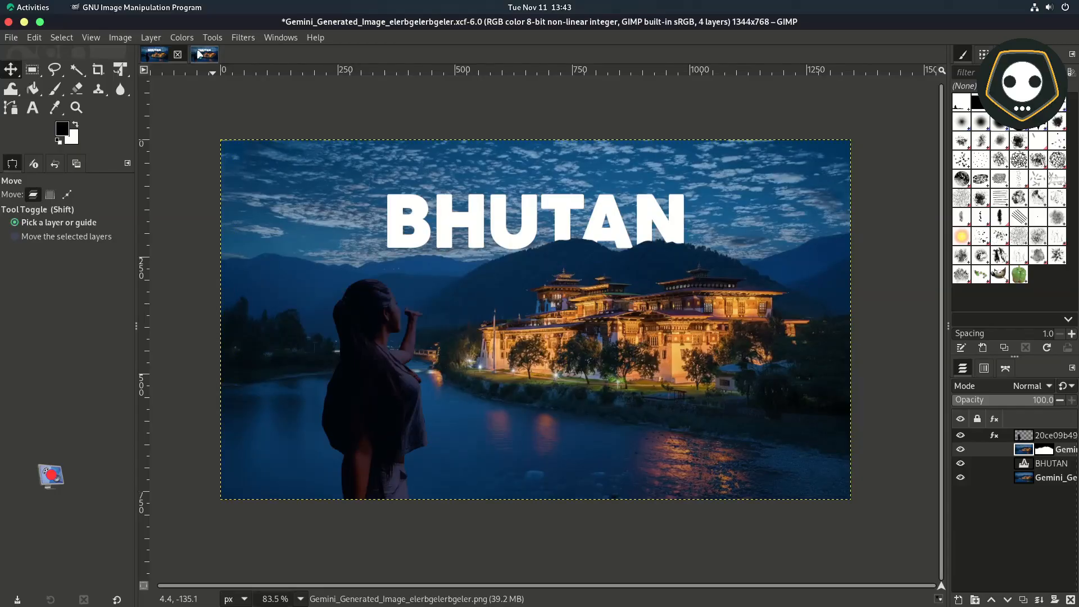
{"action": "left_click", "coordinate": [198, 53]}
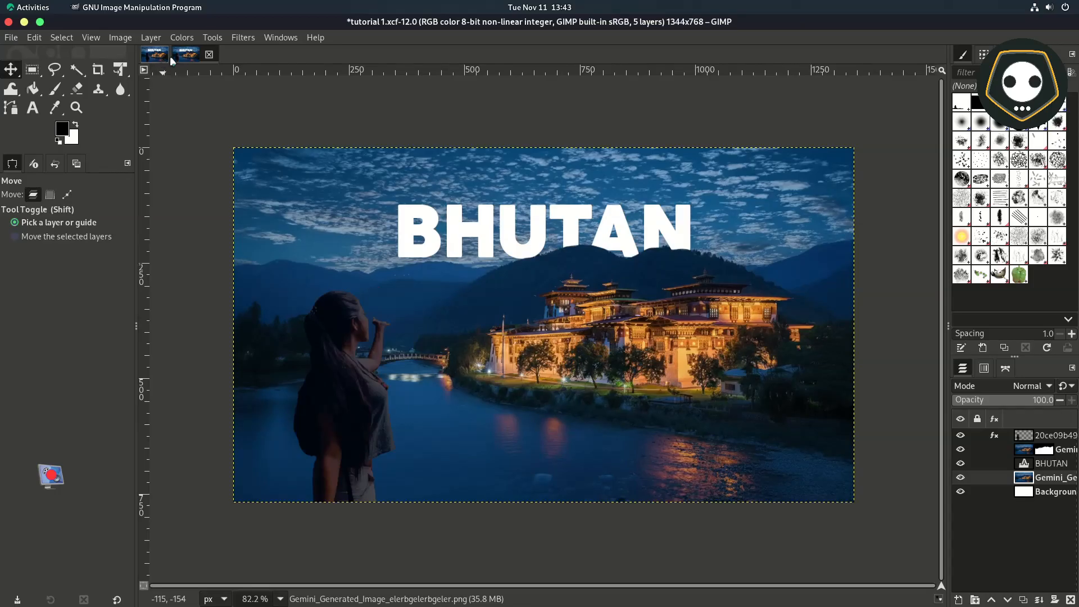
{"action": "left_click", "coordinate": [155, 57]}
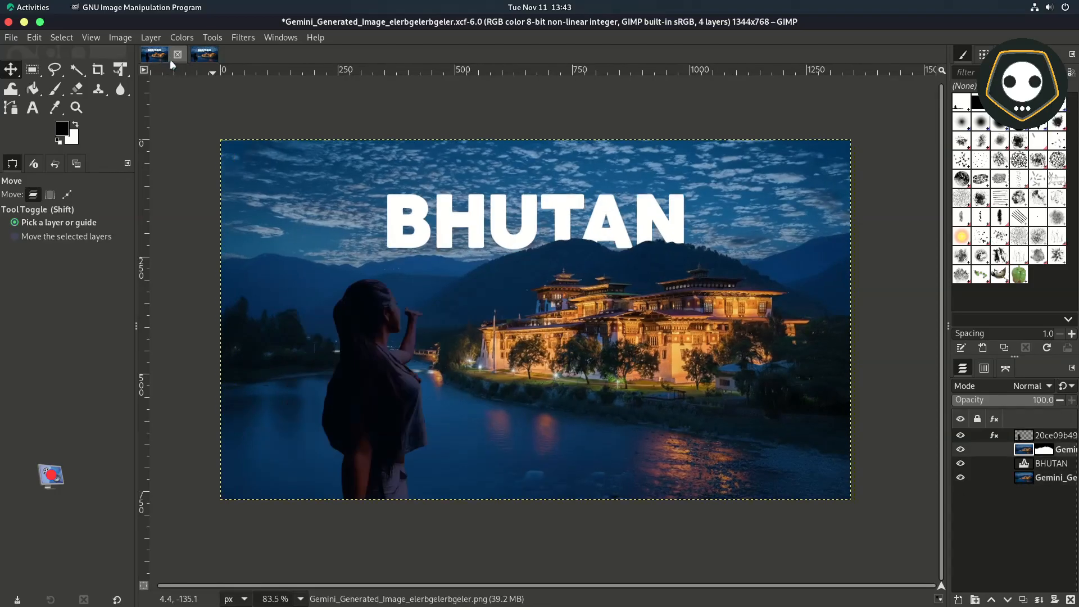
{"action": "left_click", "coordinate": [203, 56]}
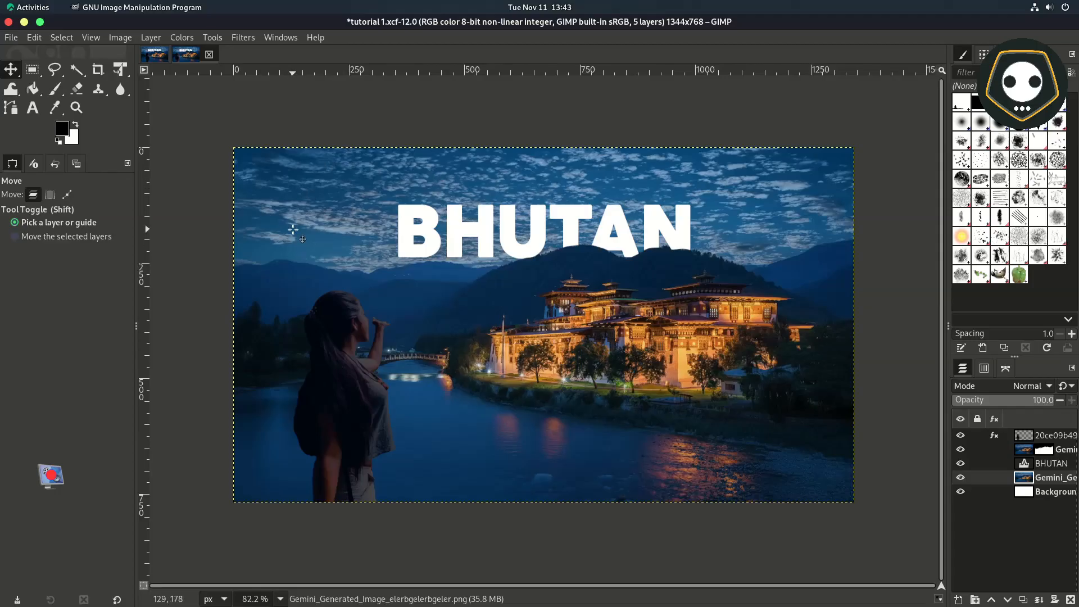
Step: Set the Move tool to act on the active path
{"action": "left_click", "coordinate": [66, 195]}
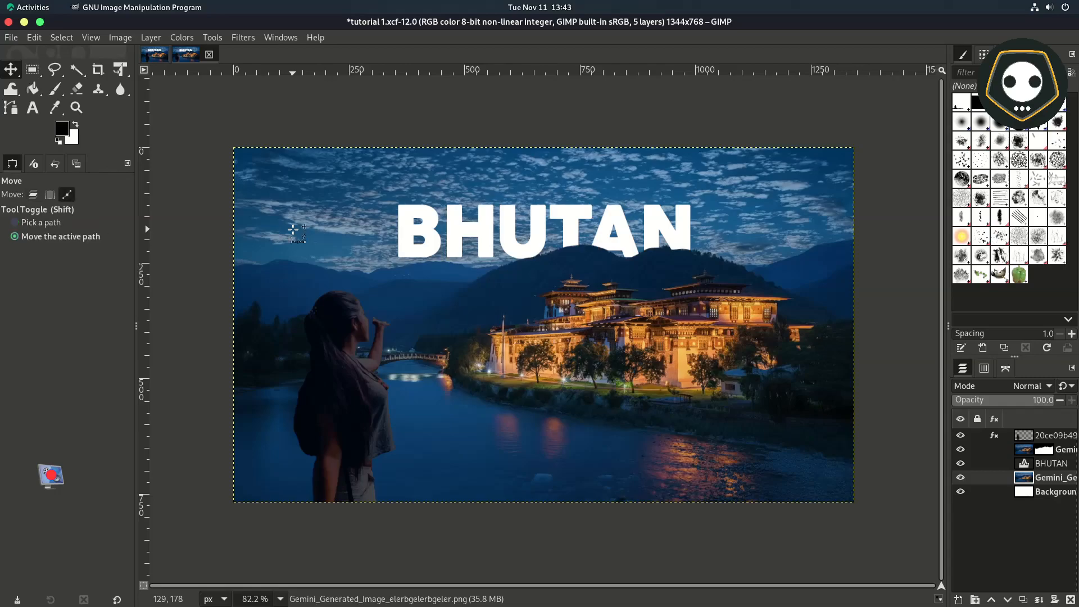